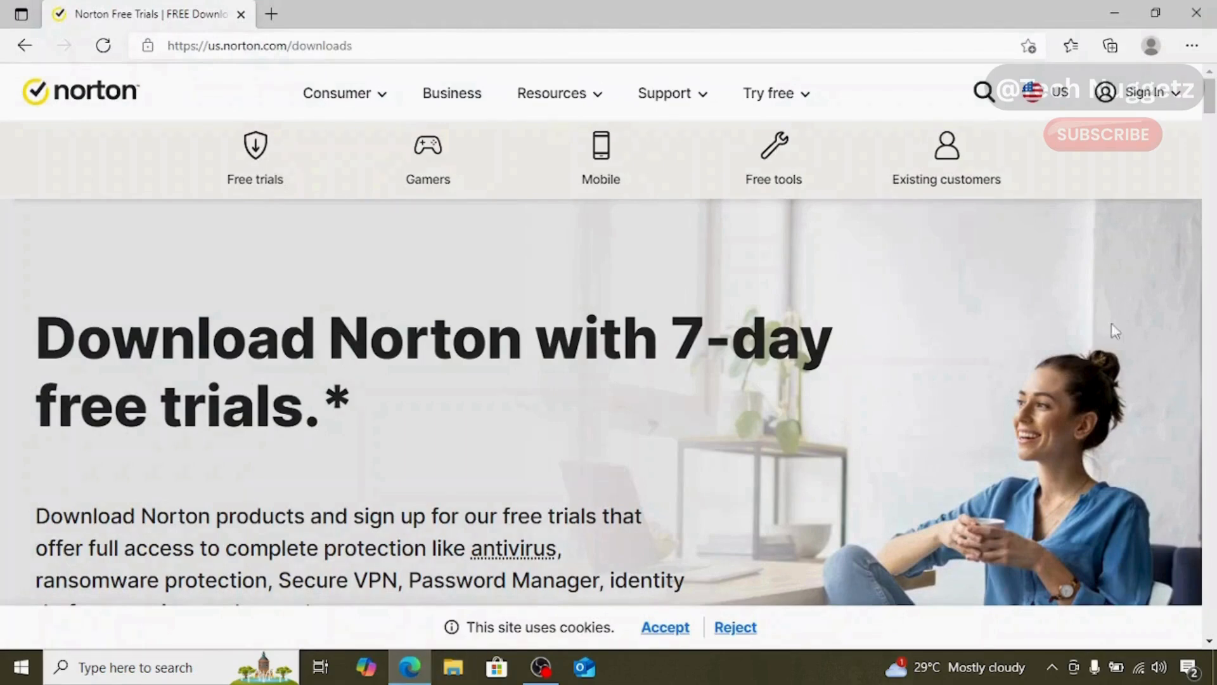
# Step: Start the 7-day free trial of Norton 360 with LifeLock Select Plus from the Norton trials page
pyautogui.scroll(-3, 1129, 308)
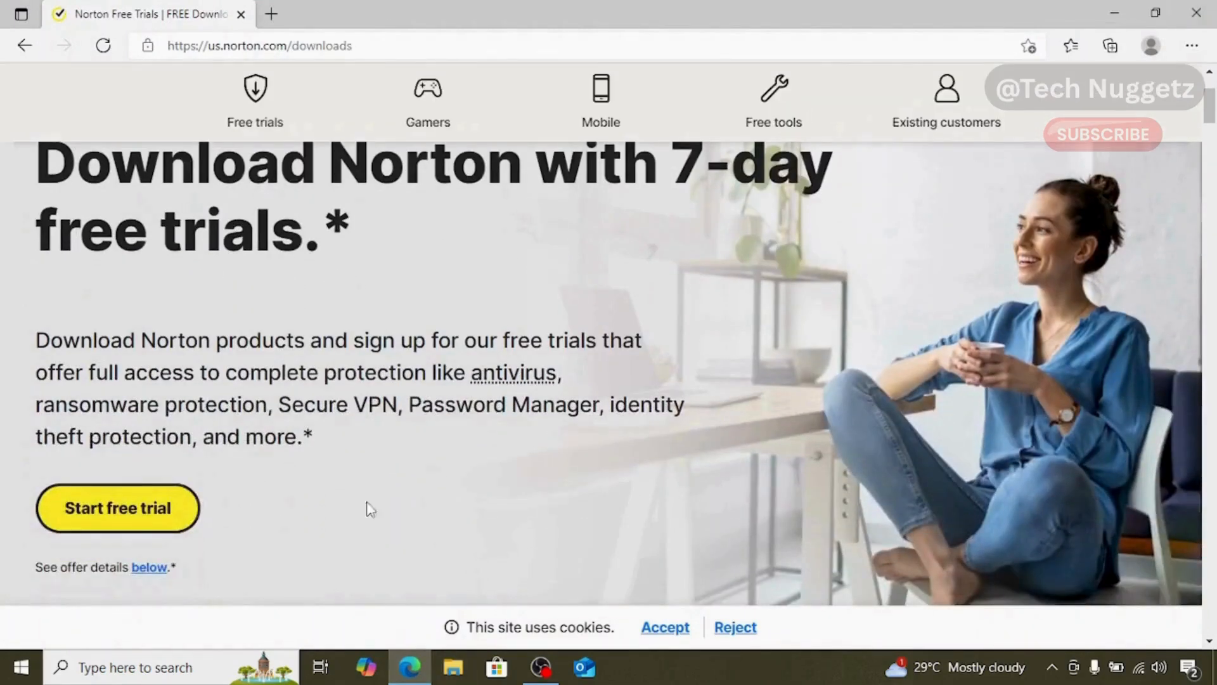
pyautogui.click(100, 510)
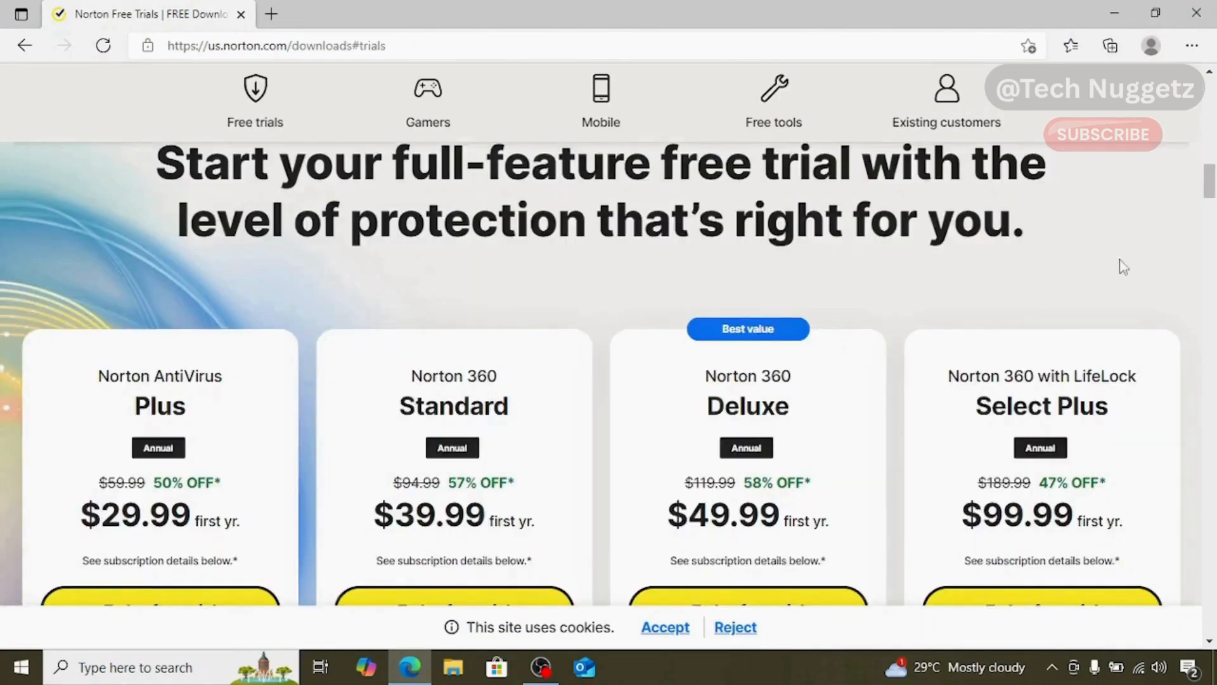
pyautogui.scroll(-3, 1129, 265)
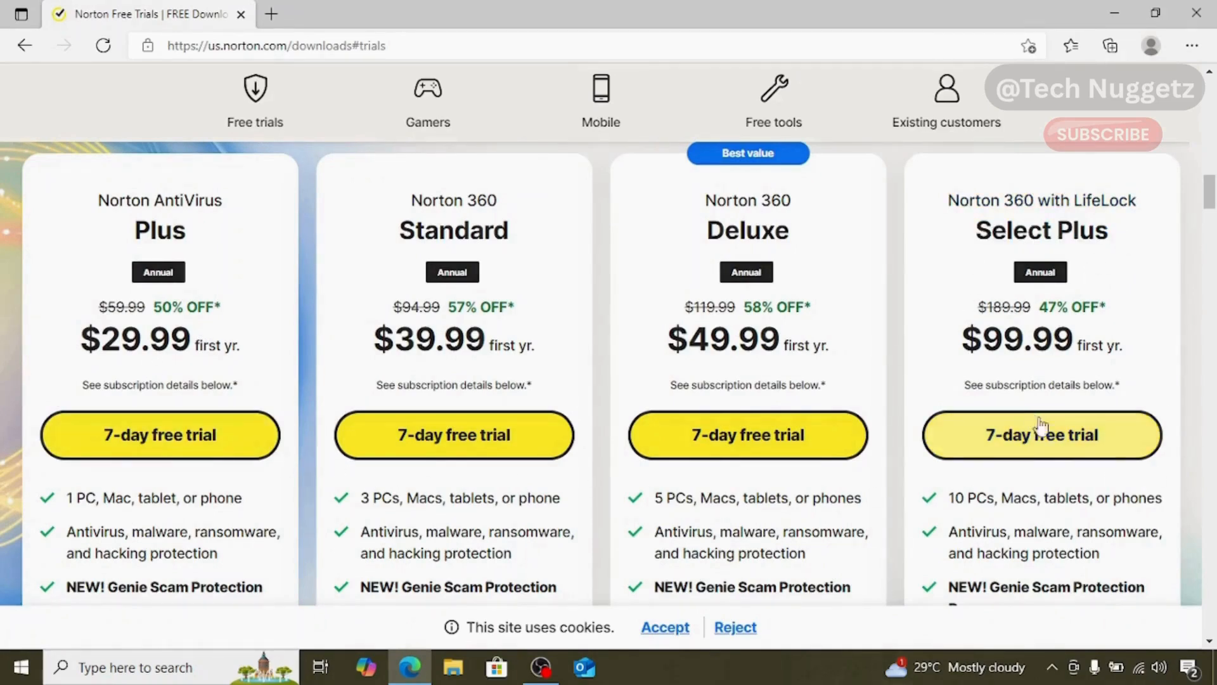
pyautogui.click(1057, 442)
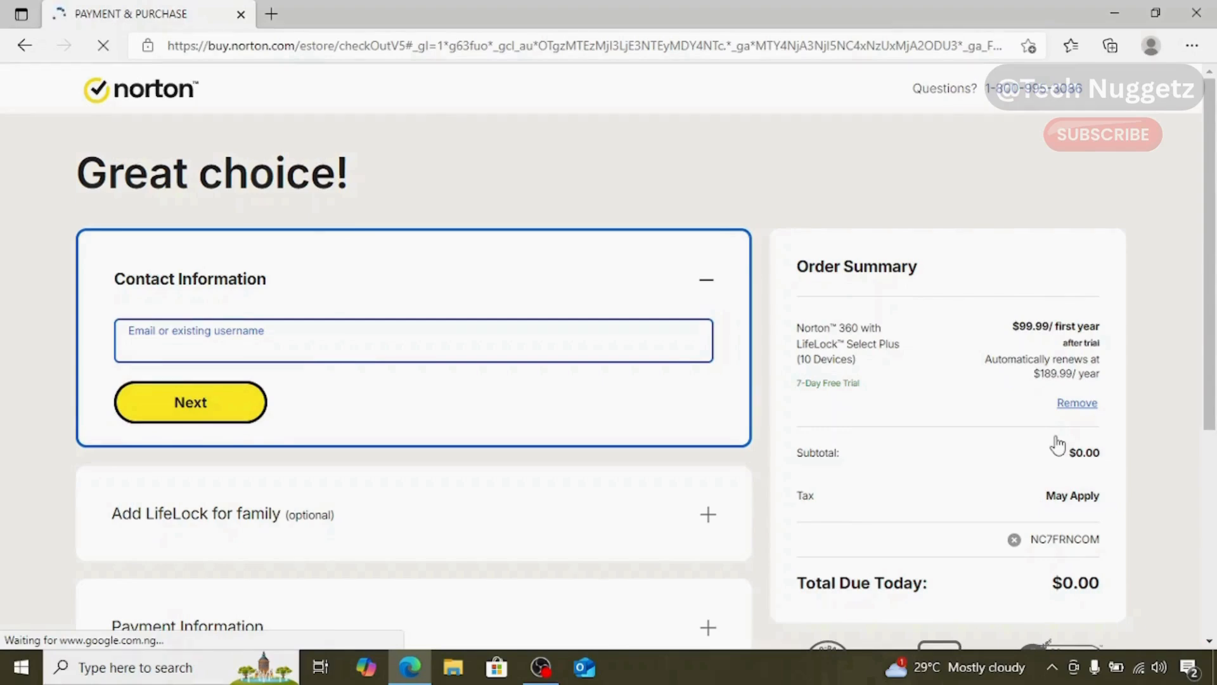
# Step: Complete the trial checkout with the contact e-mail and credit card number, skipping the optional LifeLock for family plans
pyautogui.hotkey('ctrl', 'v')
pyautogui.click(173, 403)
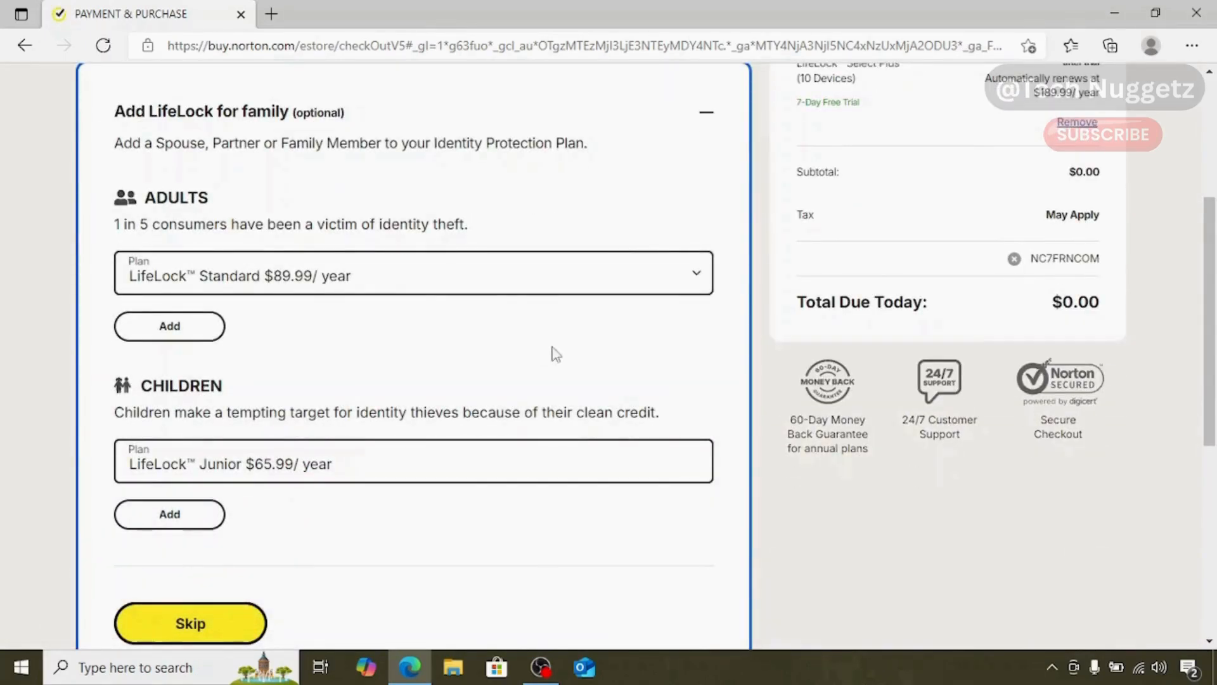
pyautogui.click(202, 627)
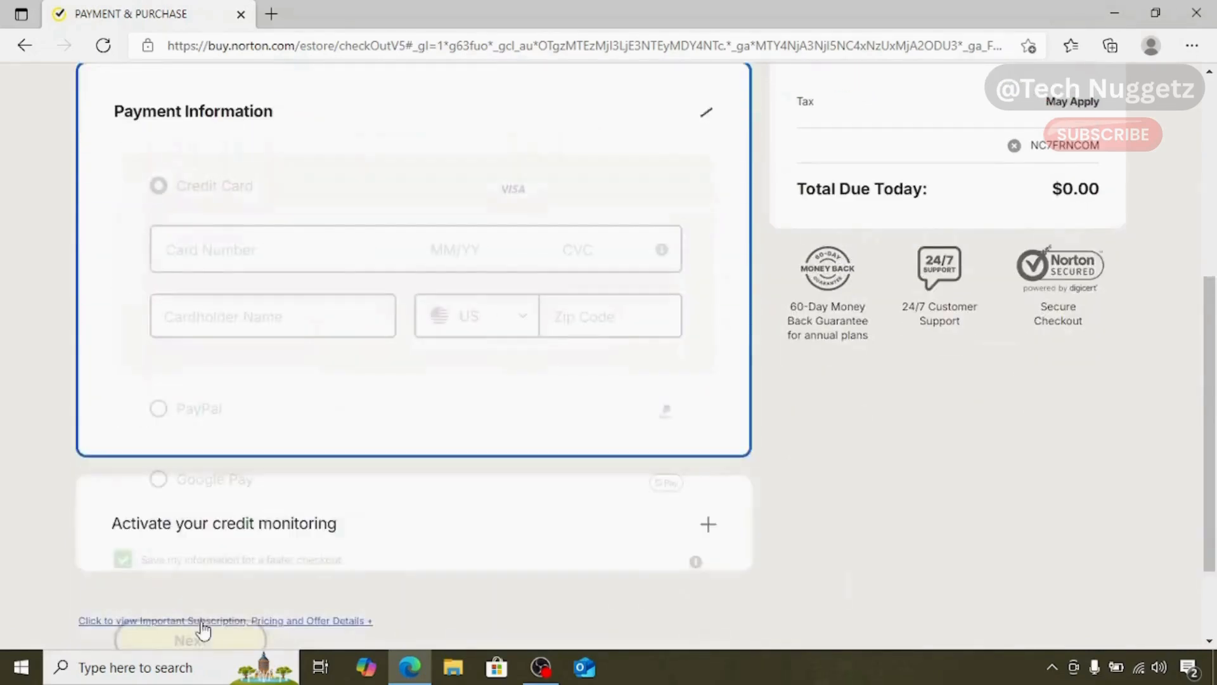
pyautogui.click(229, 252)
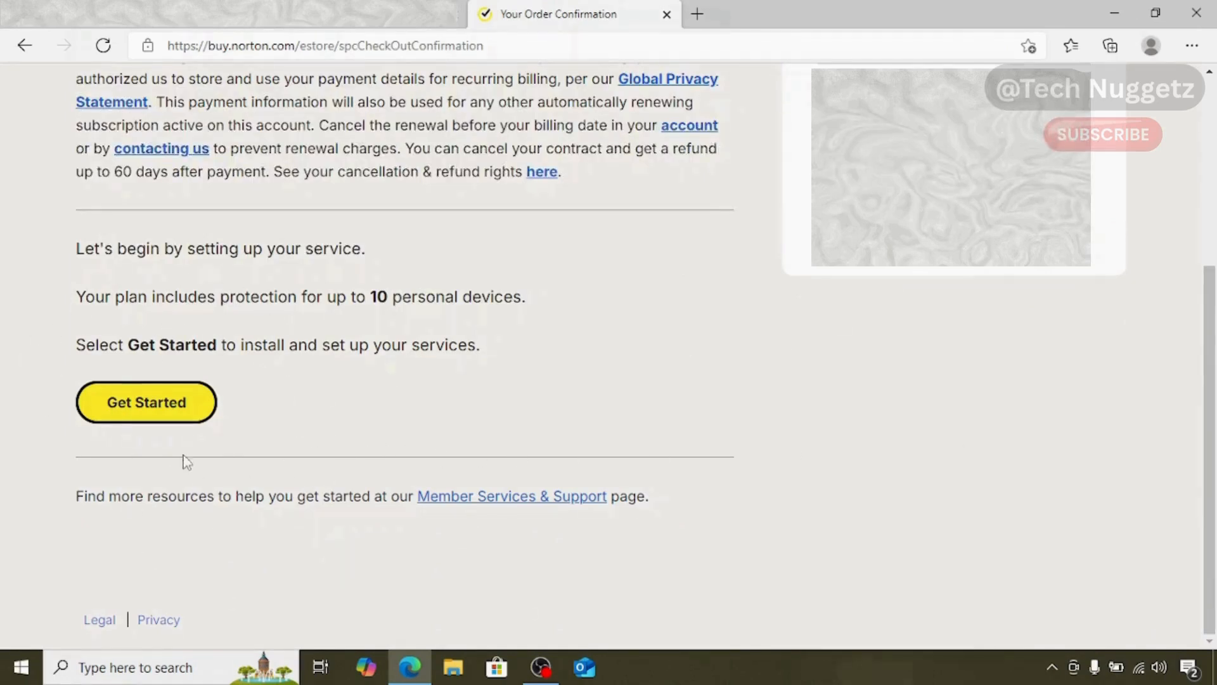
# Step: Download the Norton 360 installer for this PC from the order confirmation and run norton_360_online_setup.exe
pyautogui.click(148, 401)
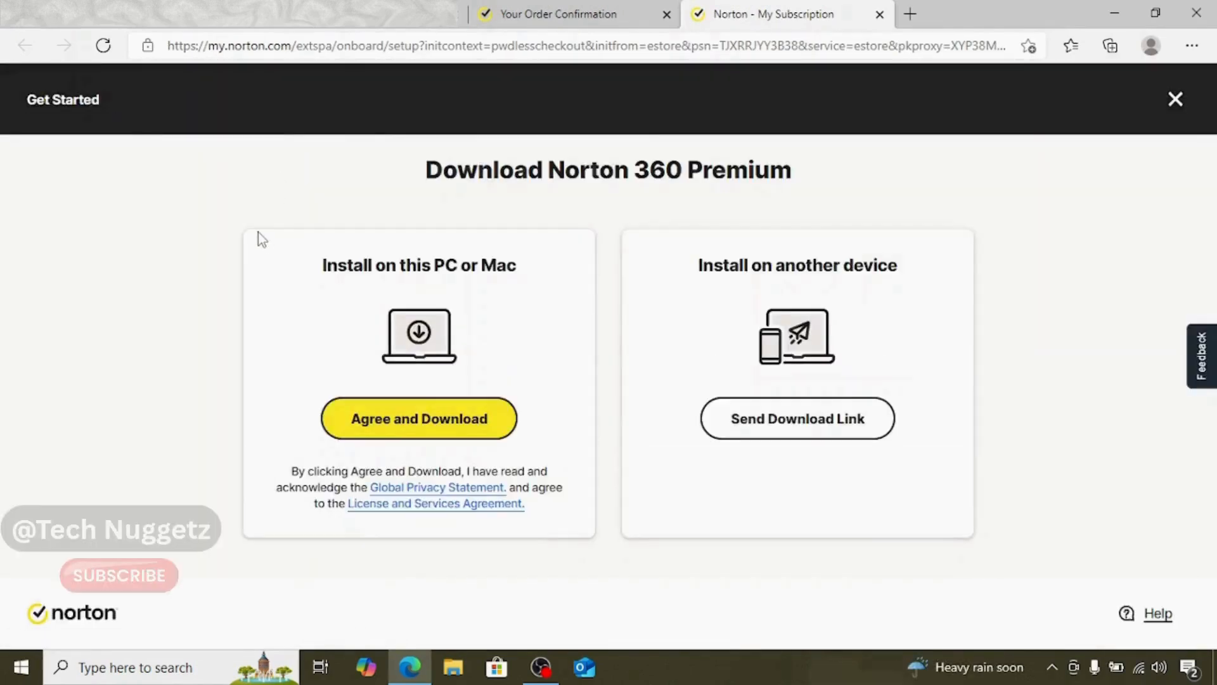
pyautogui.click(422, 422)
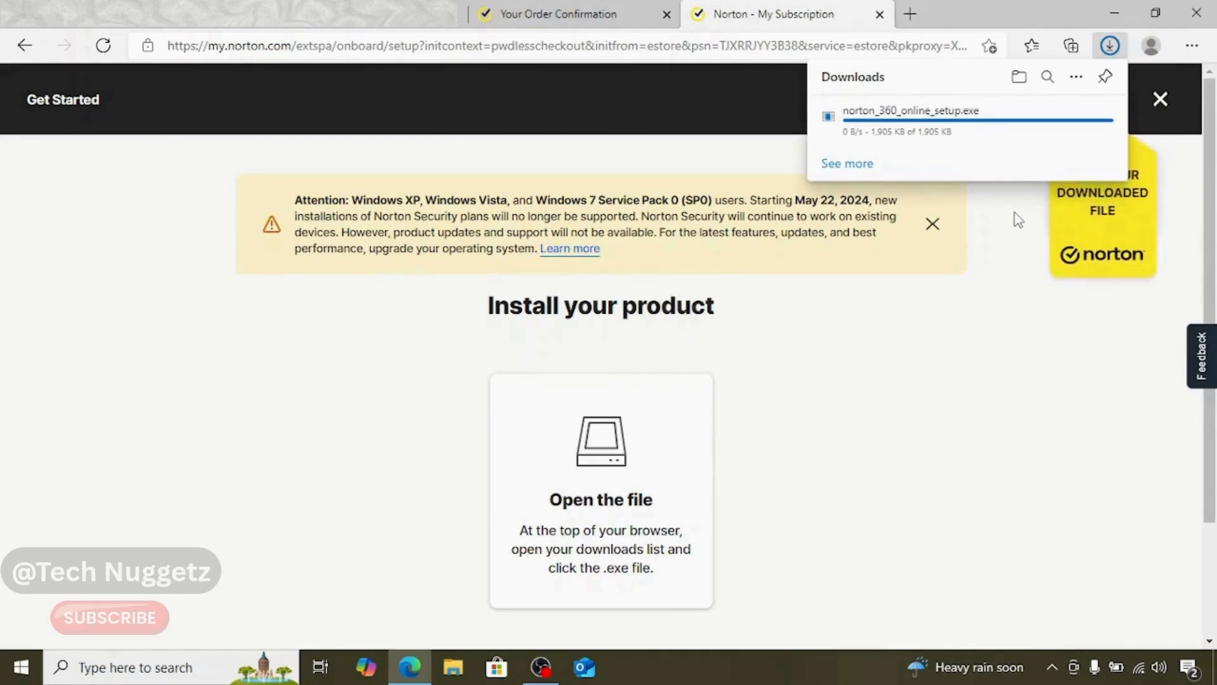
pyautogui.click(975, 118)
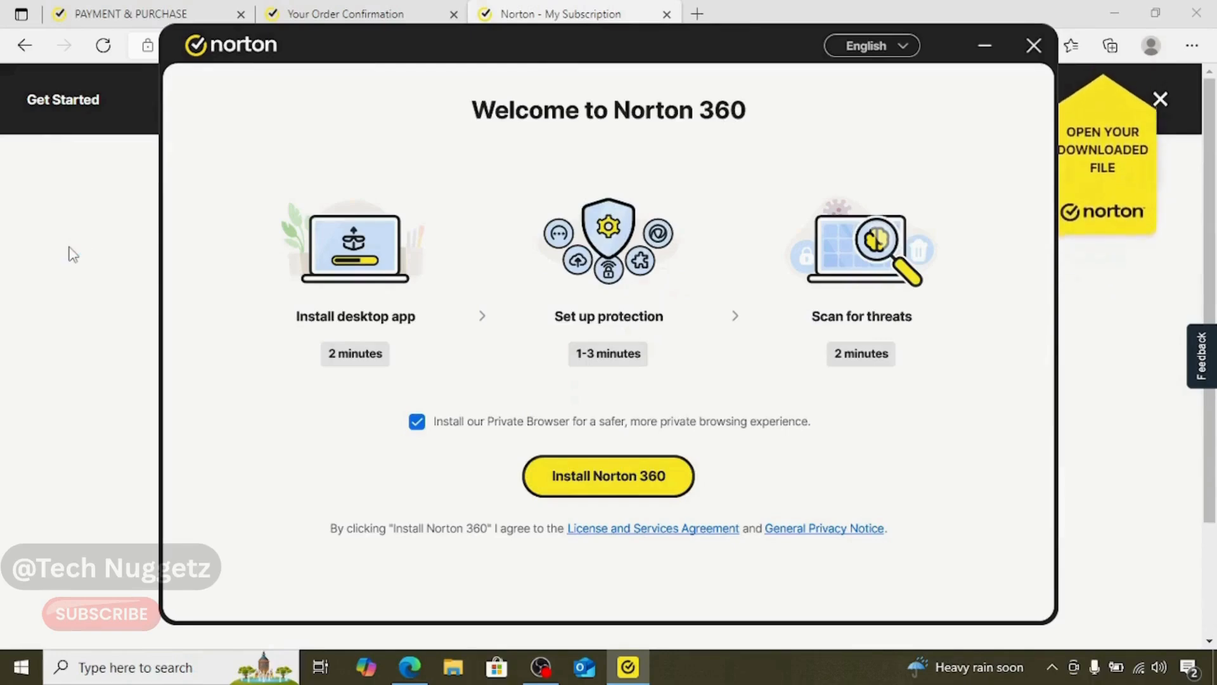
# Step: Install Norton 360 with the Private Browser option enabled, start its setup and dismiss the installer error
pyautogui.click(633, 489)
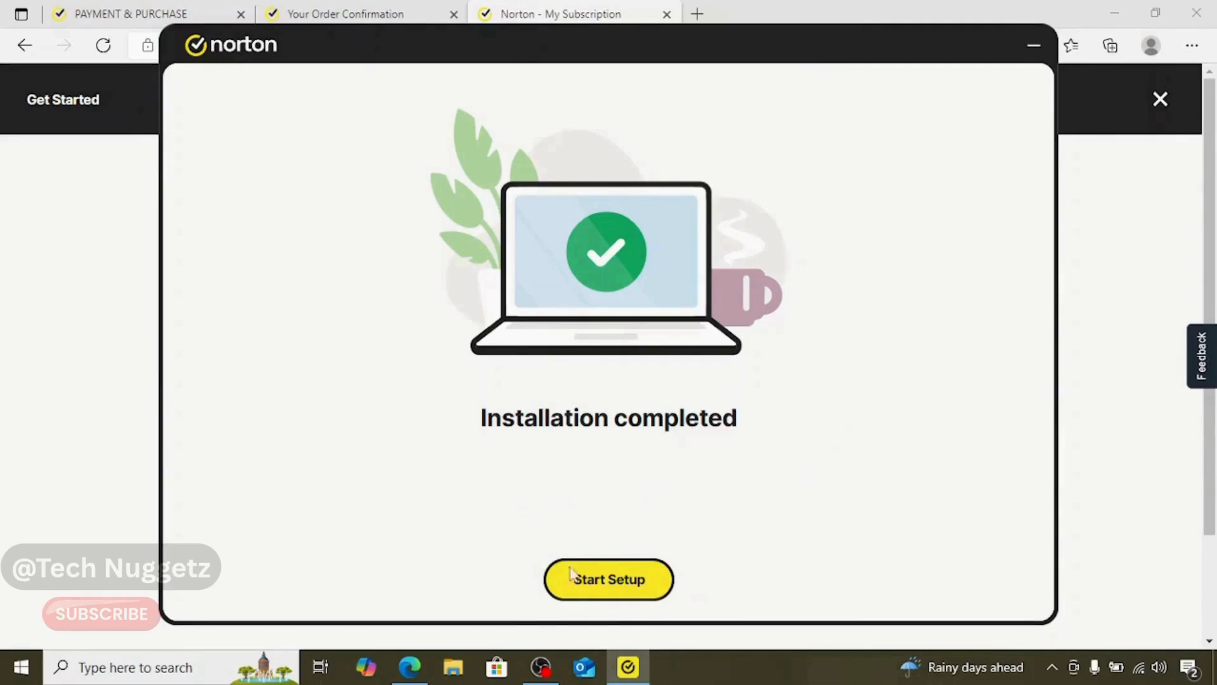
pyautogui.click(613, 582)
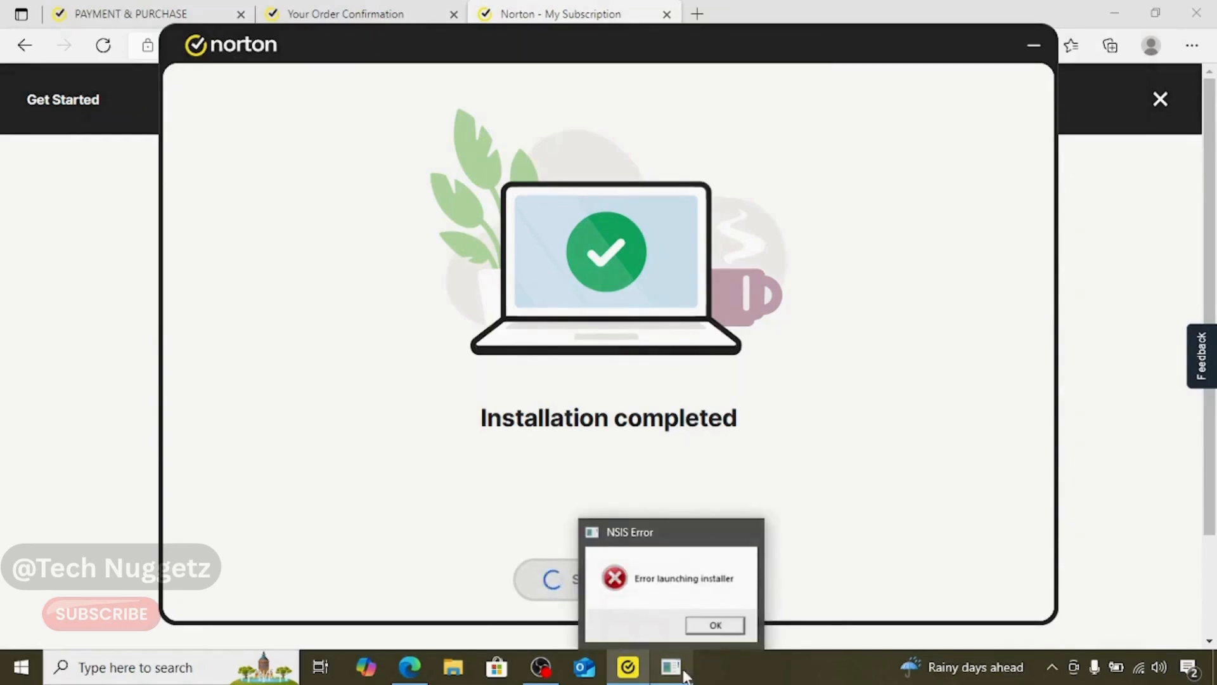
pyautogui.click(673, 398)
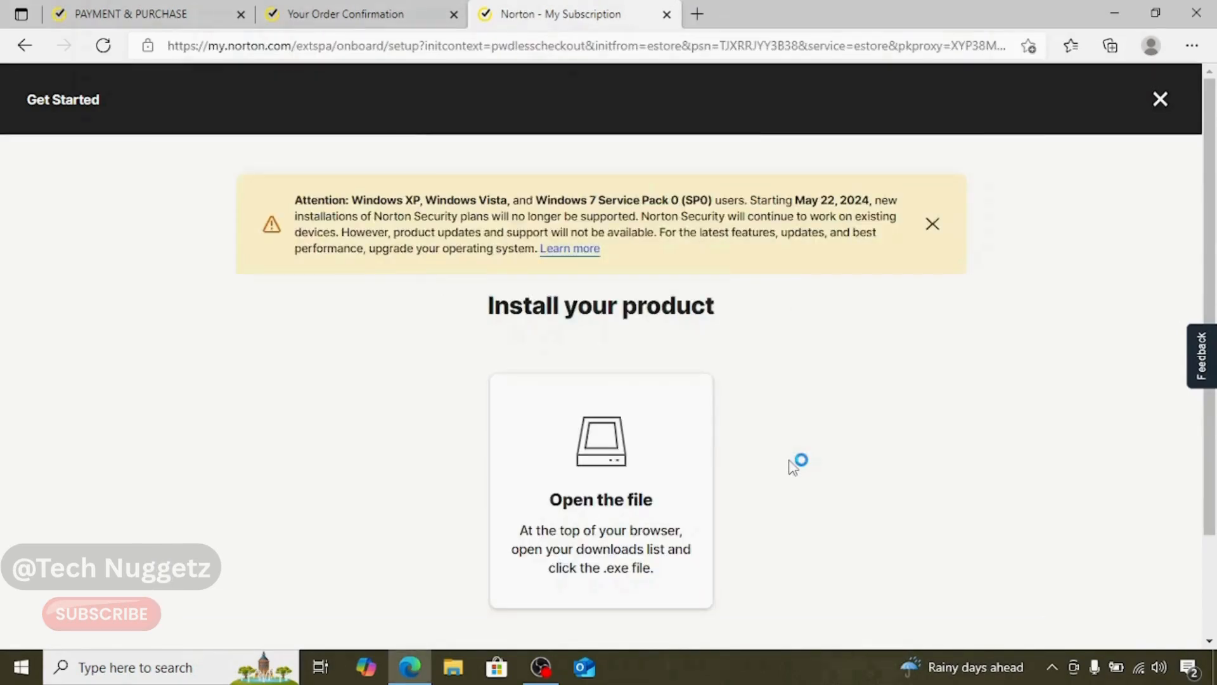
# Step: Sign in to activate the Norton 360 app on this PC and continue to the protection setup
pyautogui.scroll(-2, 799, 455)
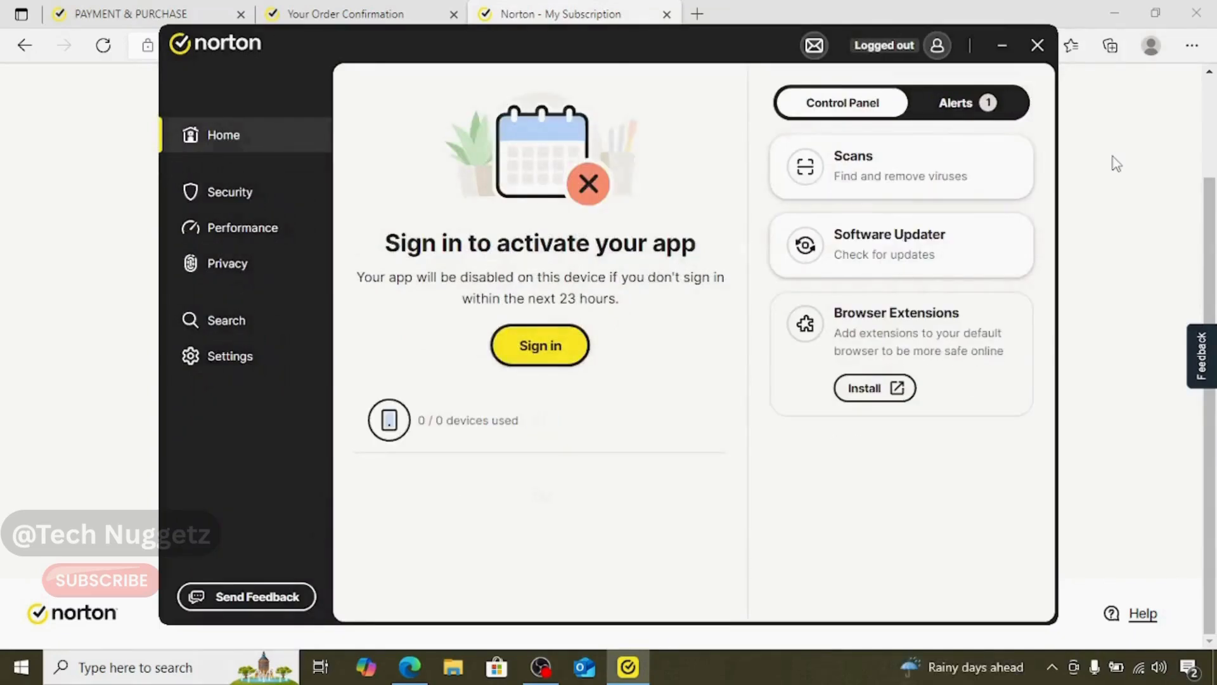
pyautogui.click(542, 349)
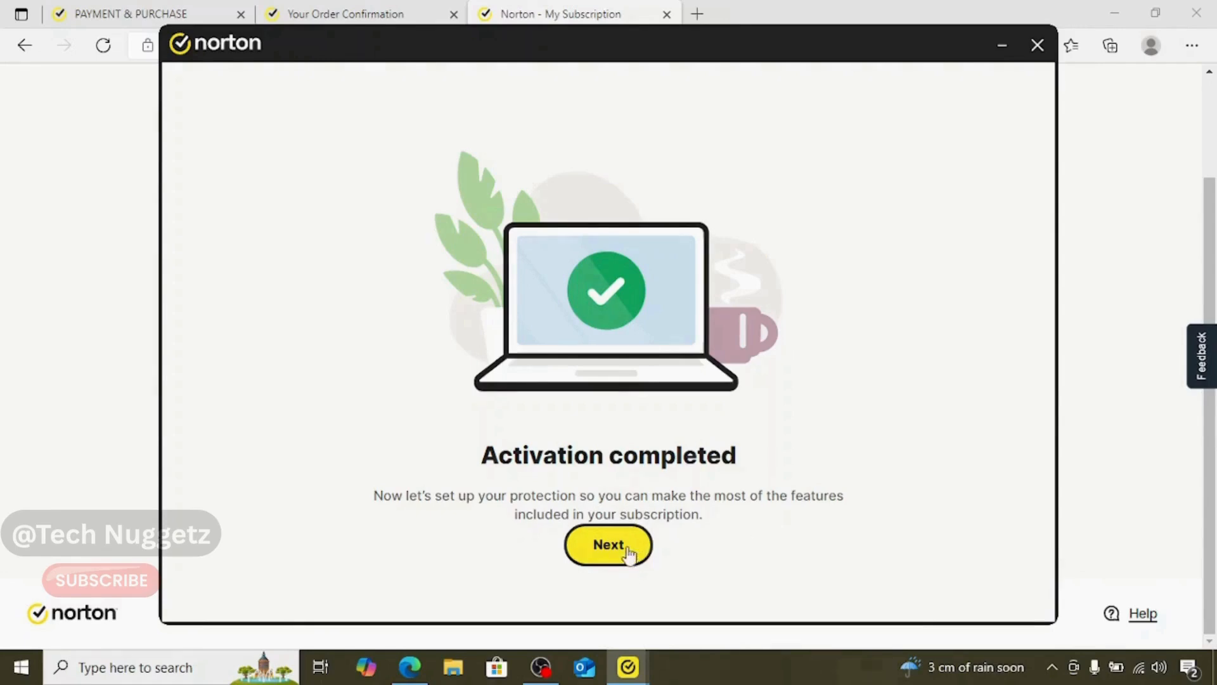
pyautogui.click(608, 550)
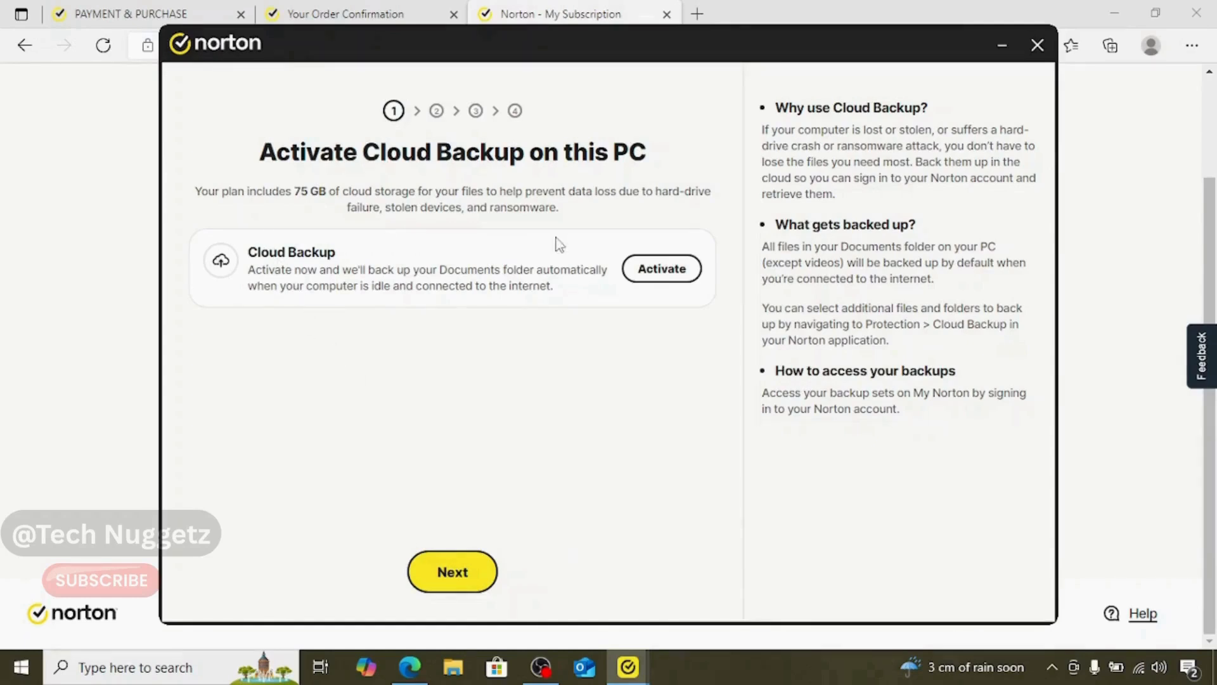
# Step: Finish the protection setup wizard without activating Cloud Backup, sending a device download link or setting up Password Manager
pyautogui.click(460, 578)
pyautogui.click(460, 578)
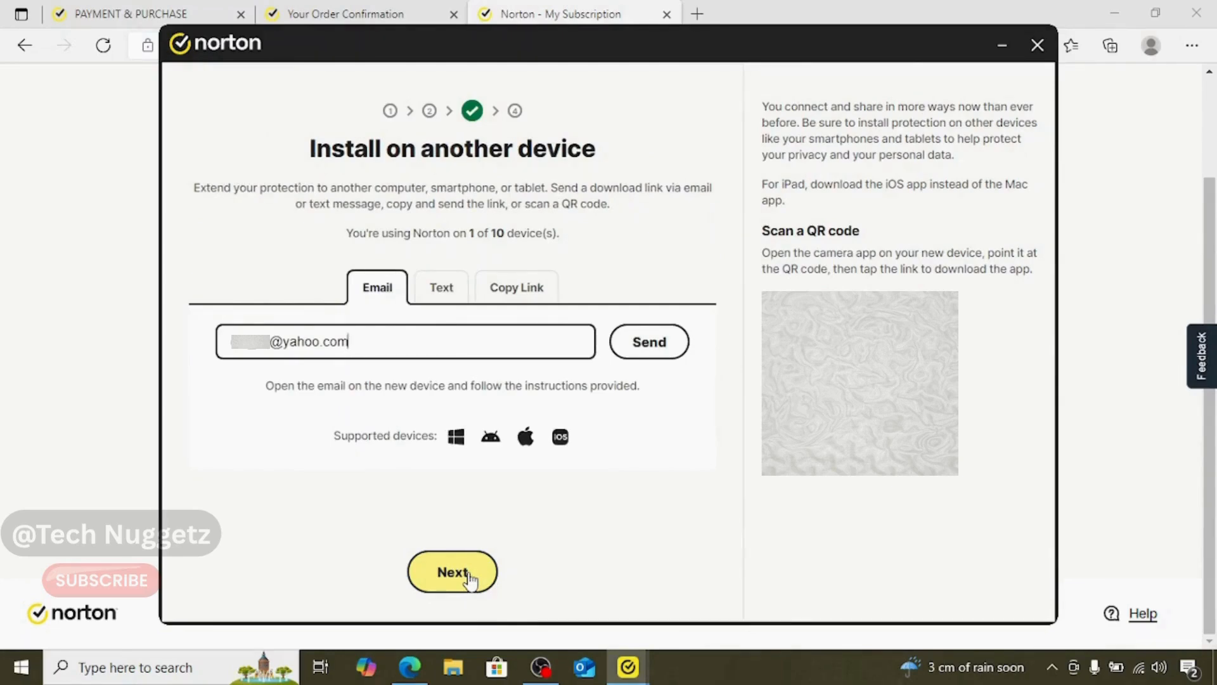
pyautogui.click(461, 578)
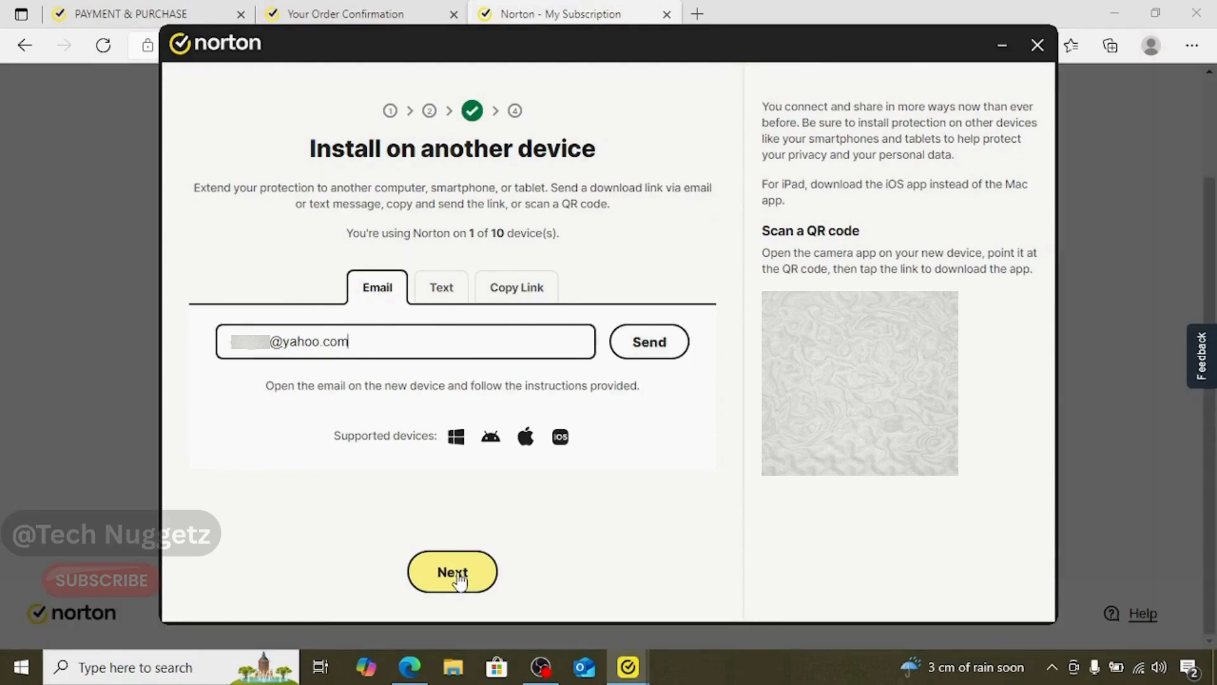
pyautogui.click(461, 579)
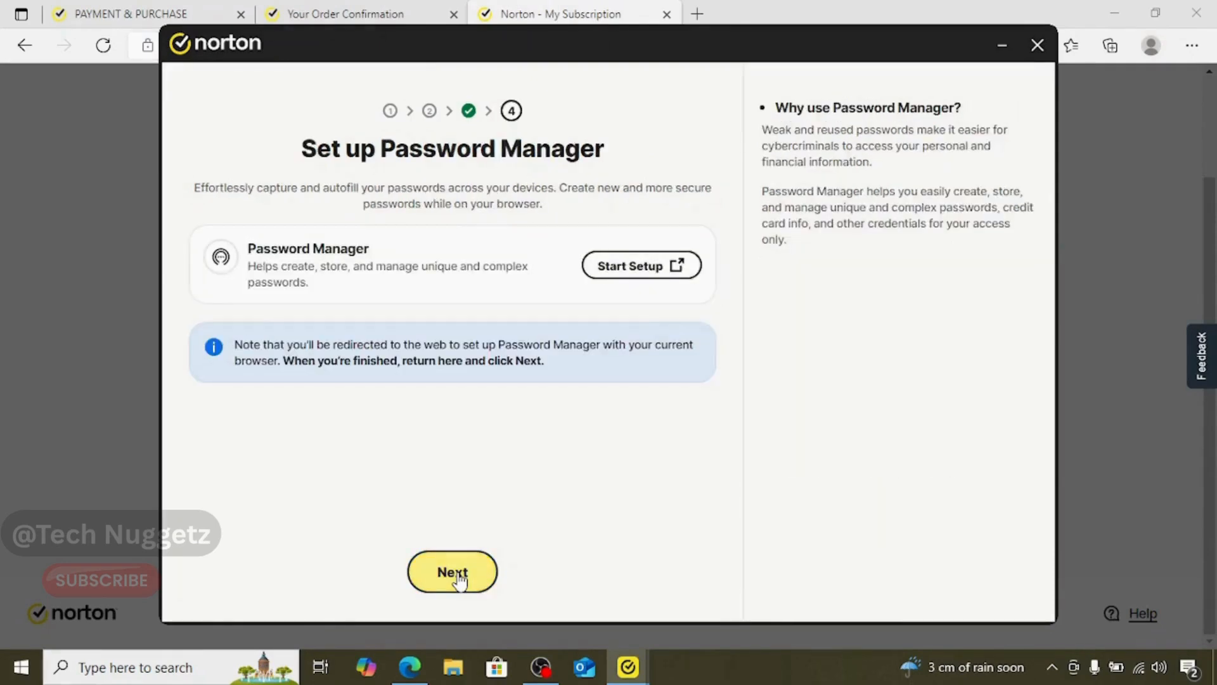
pyautogui.click(459, 578)
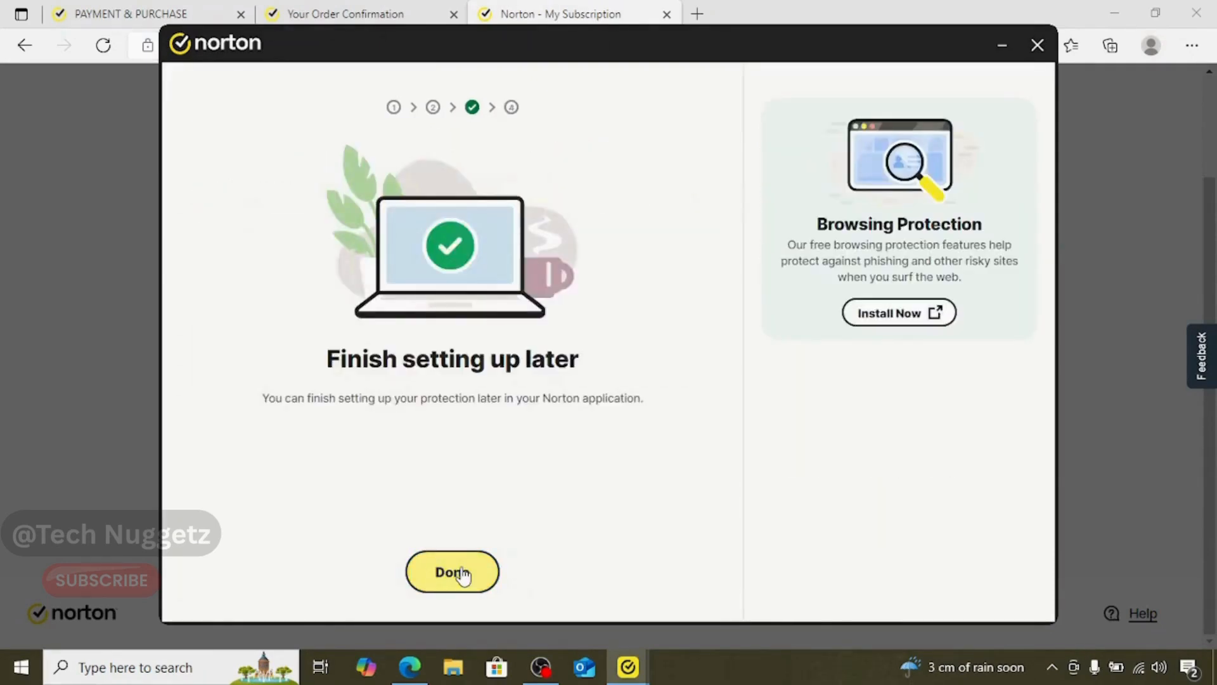
pyautogui.click(463, 573)
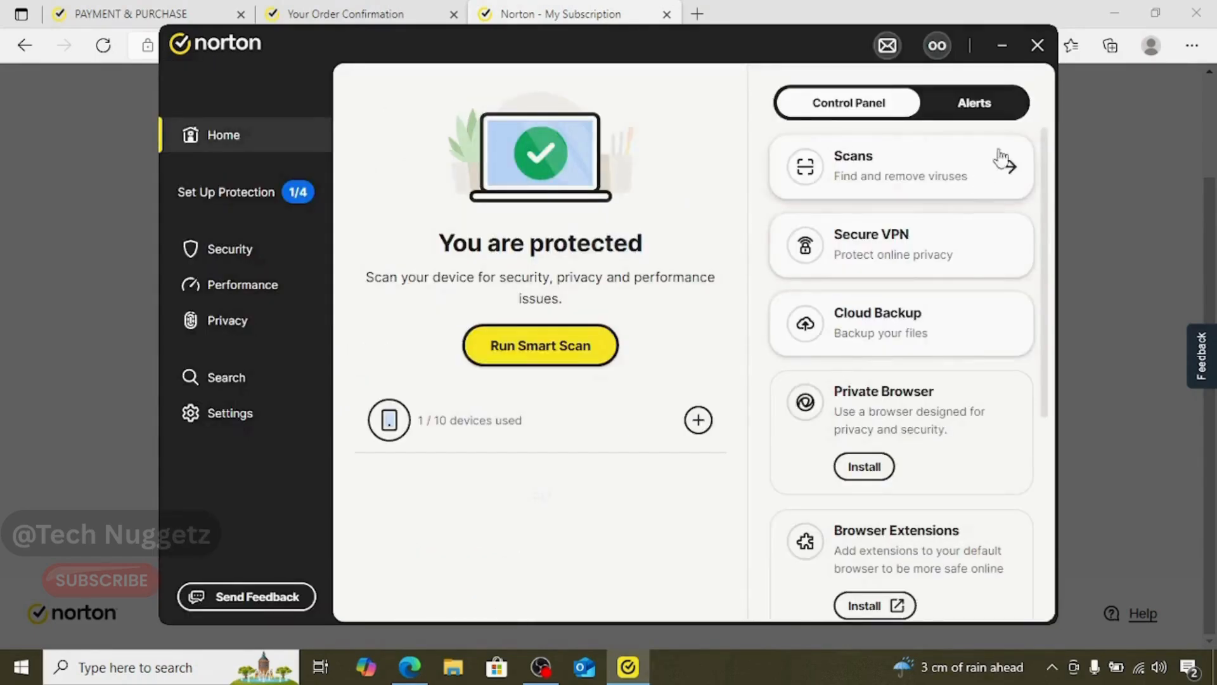
# Step: Minimize the web browser, run a Smart Scan of the PC in Norton 360 and close the scan summary
pyautogui.click(1112, 11)
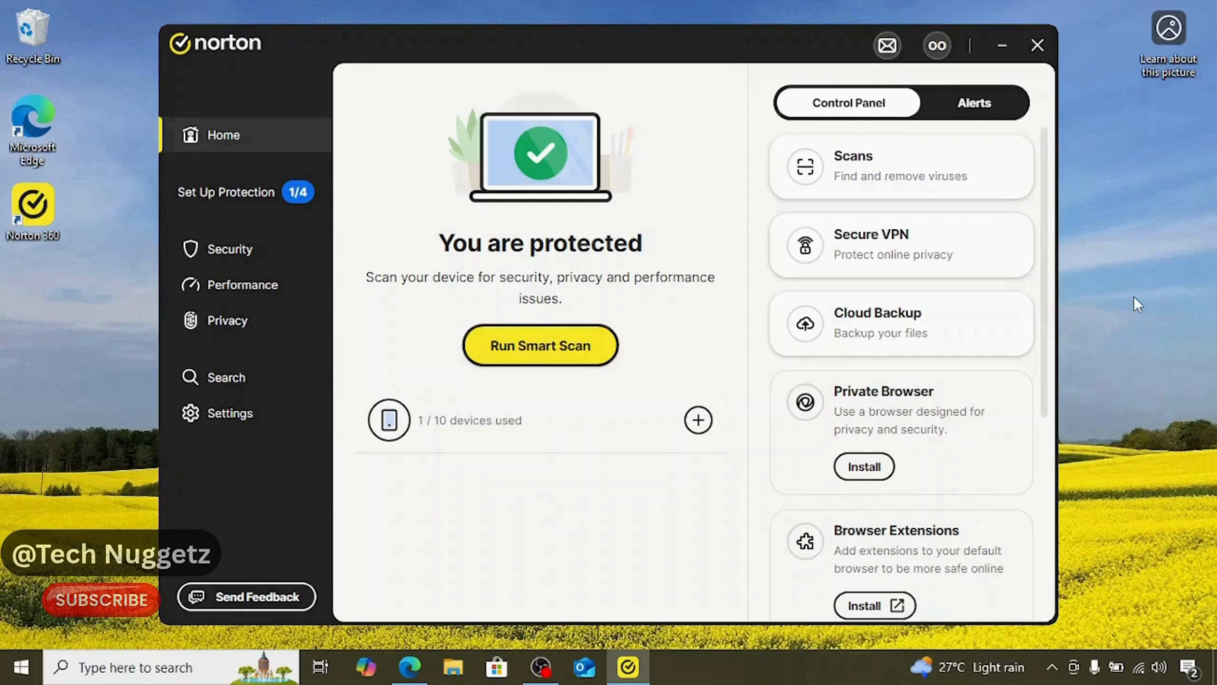
pyautogui.click(556, 347)
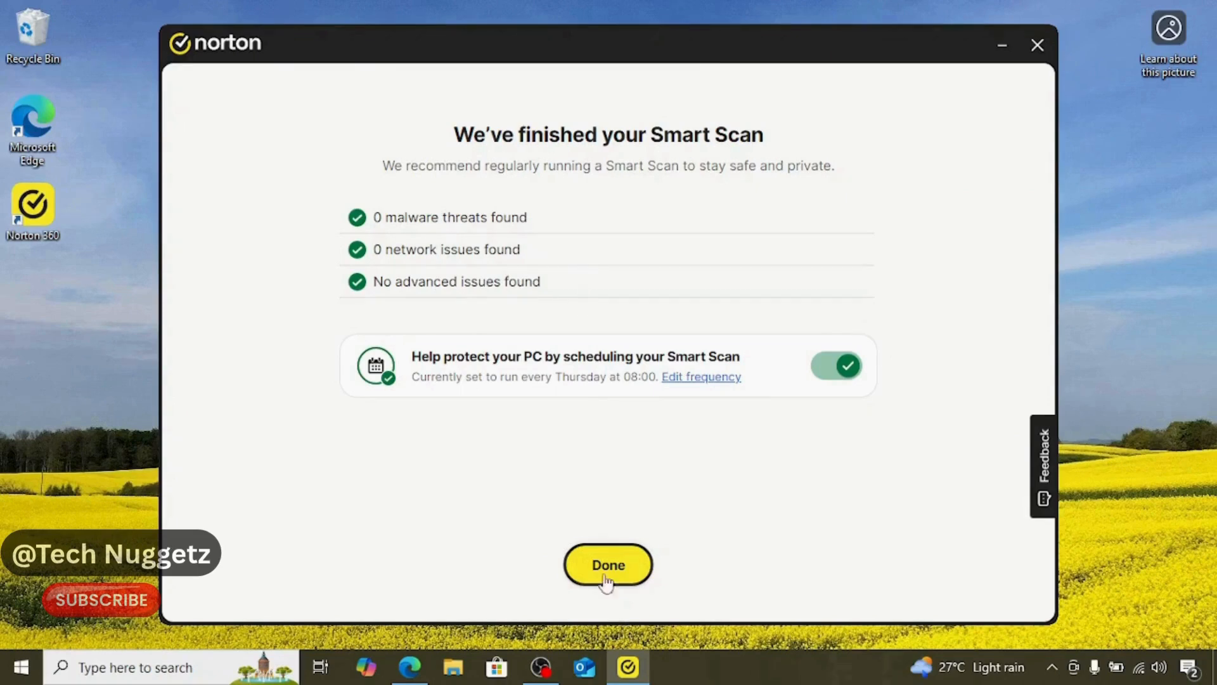
pyautogui.click(606, 569)
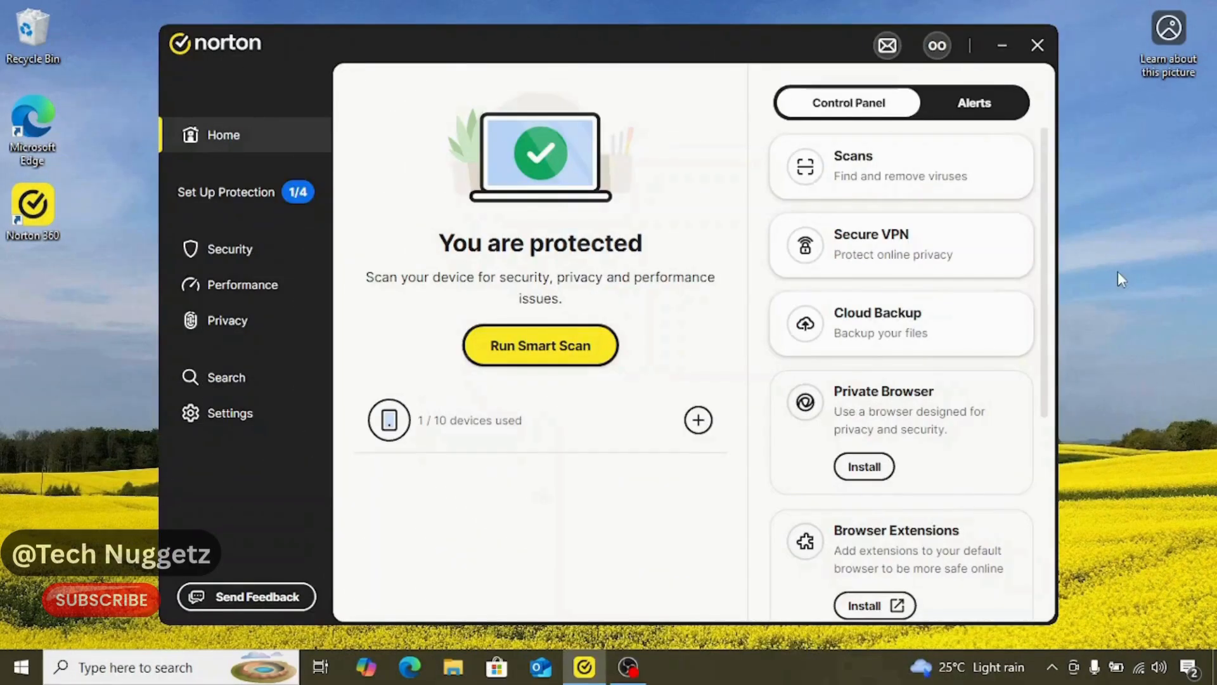
# Step: Install Norton Private Browser, accept pinning it to the taskbar and maximize its window
pyautogui.click(870, 467)
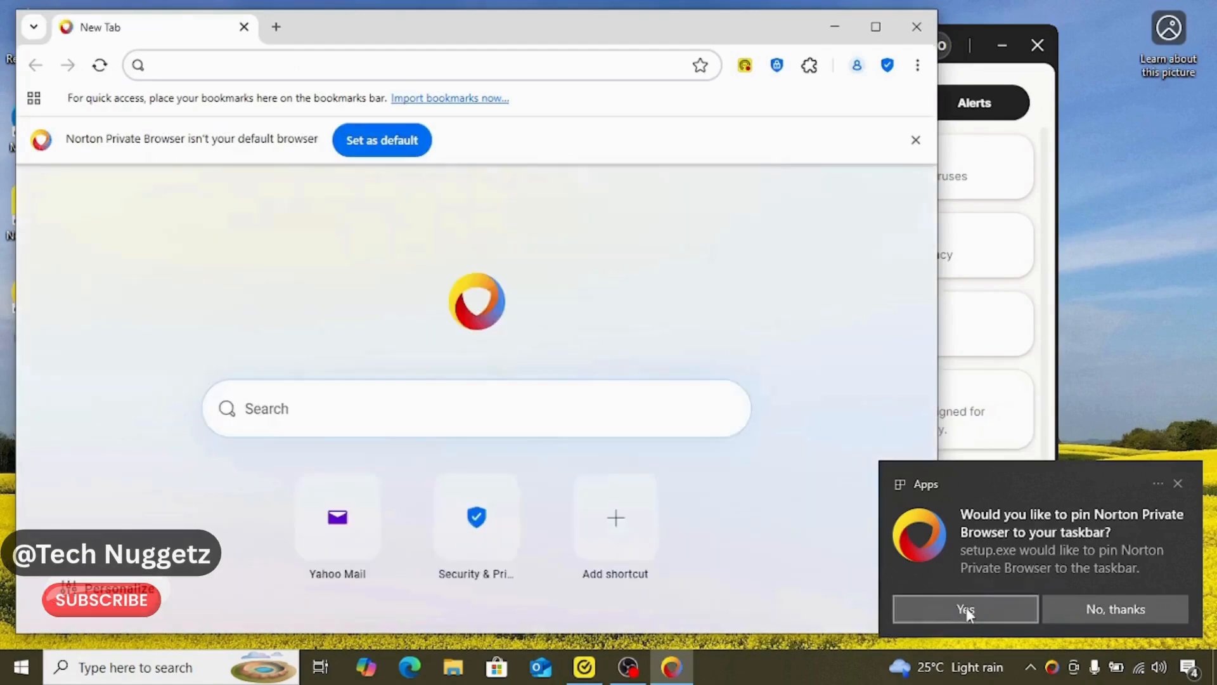
pyautogui.click(966, 607)
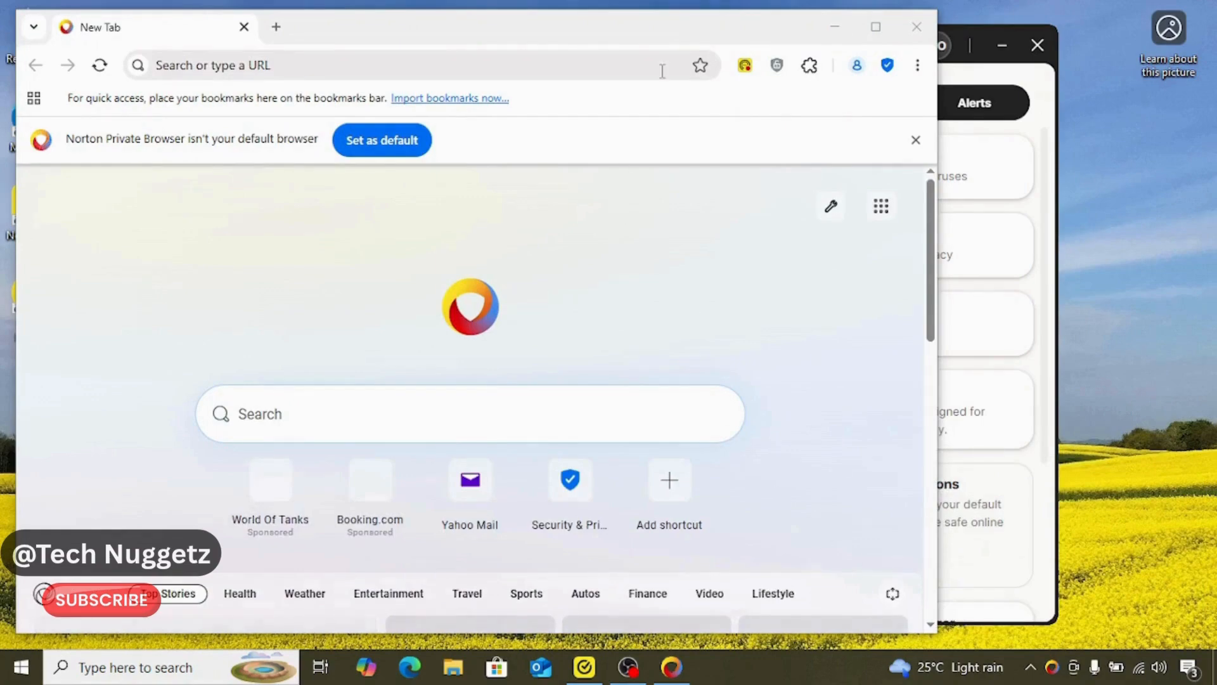
pyautogui.click(875, 28)
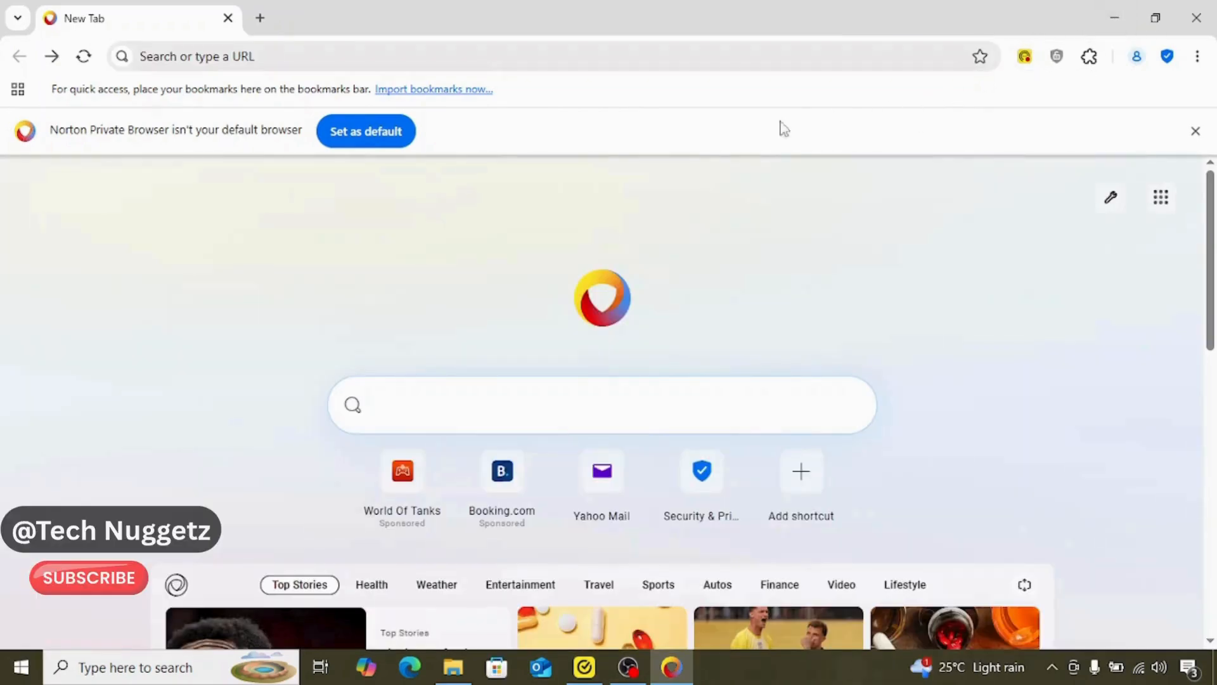
# Step: Make Norton Private Browser the default web browser in the Windows default apps settings, then close Settings
pyautogui.click(367, 131)
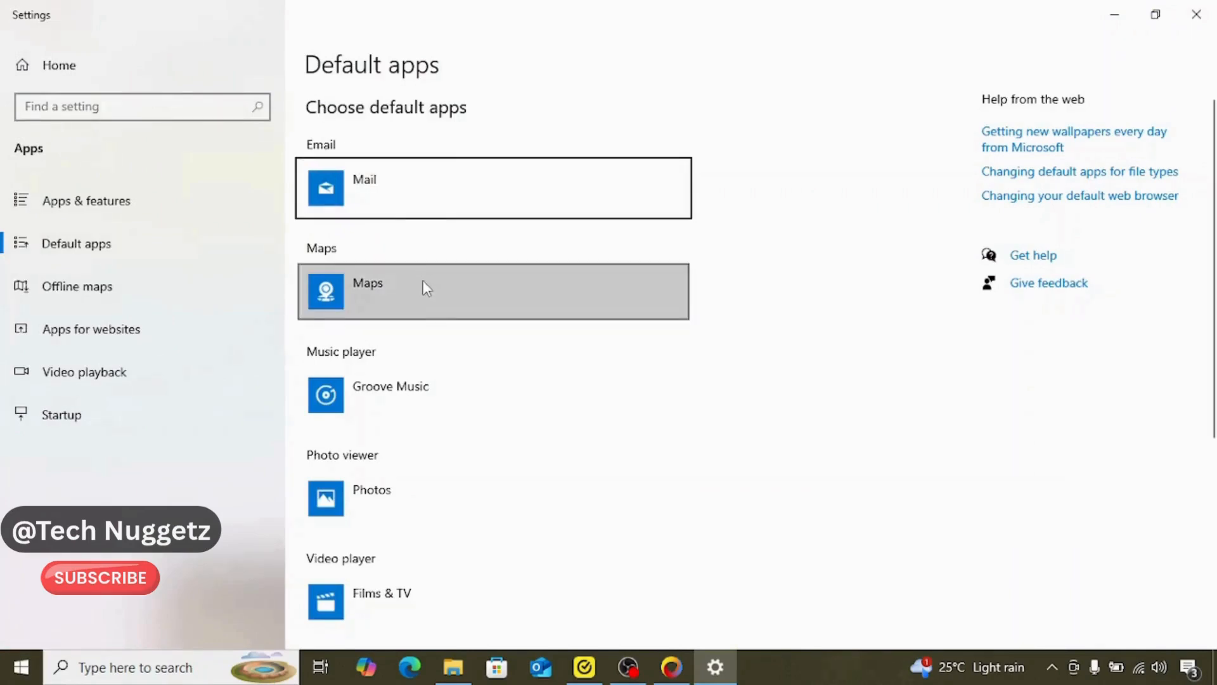
pyautogui.scroll(-5, 438, 338)
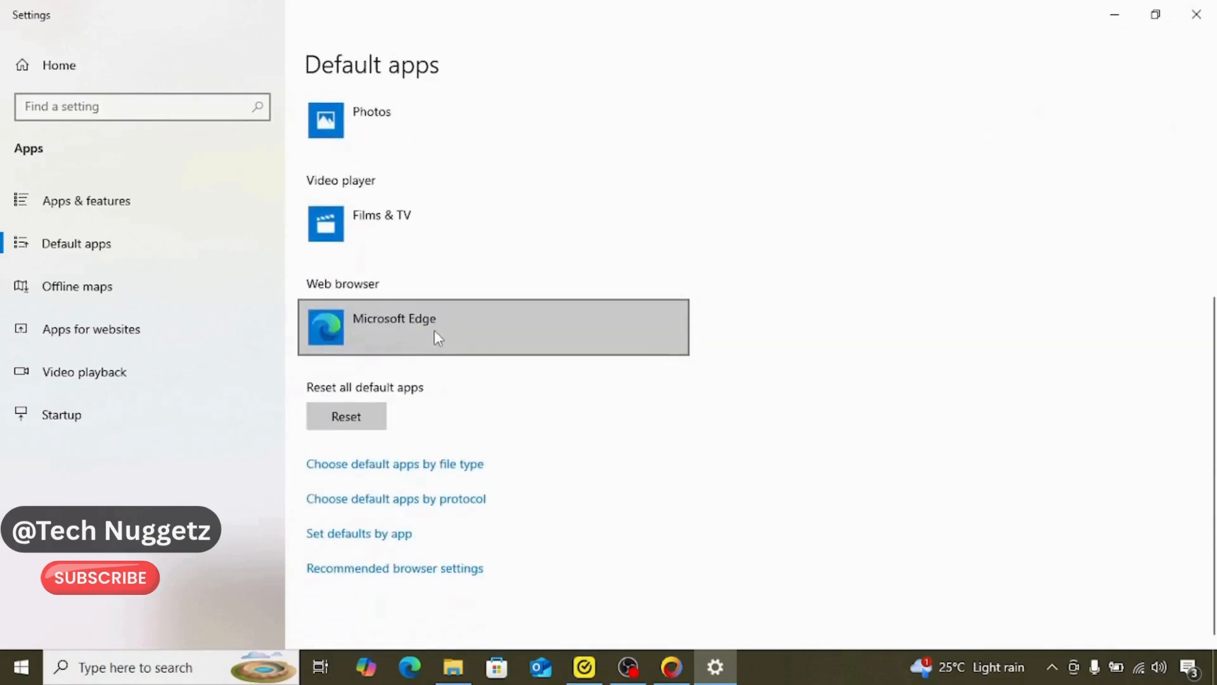
pyautogui.click(436, 338)
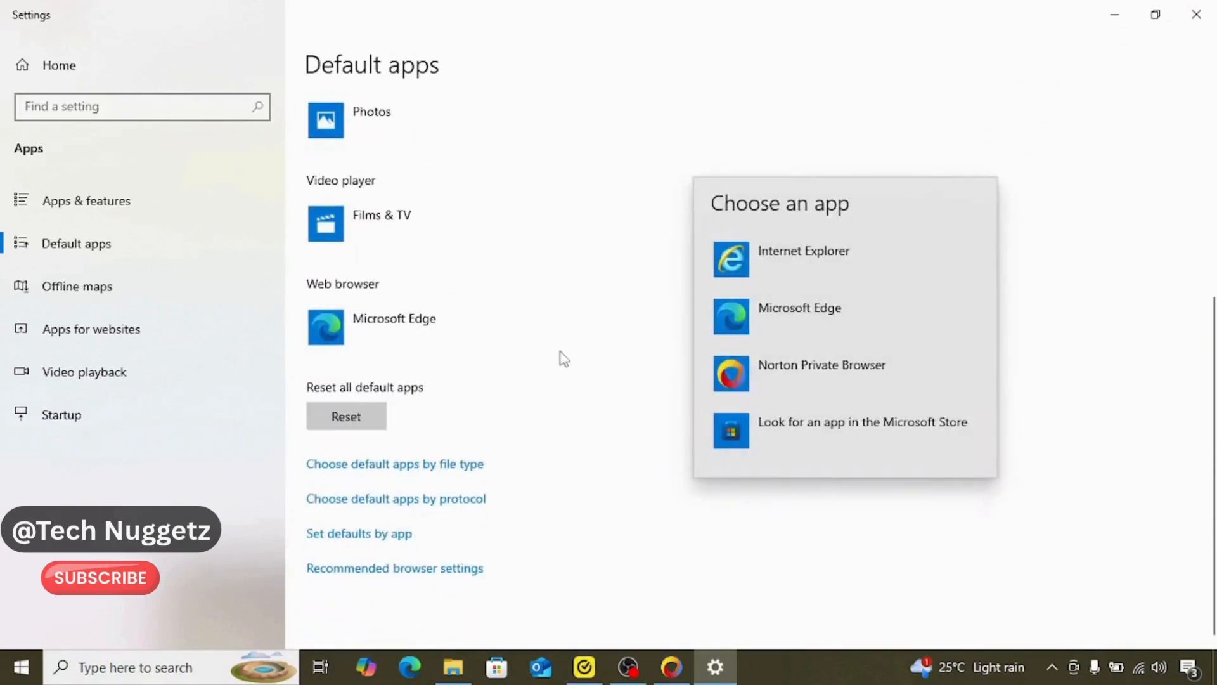
pyautogui.click(843, 365)
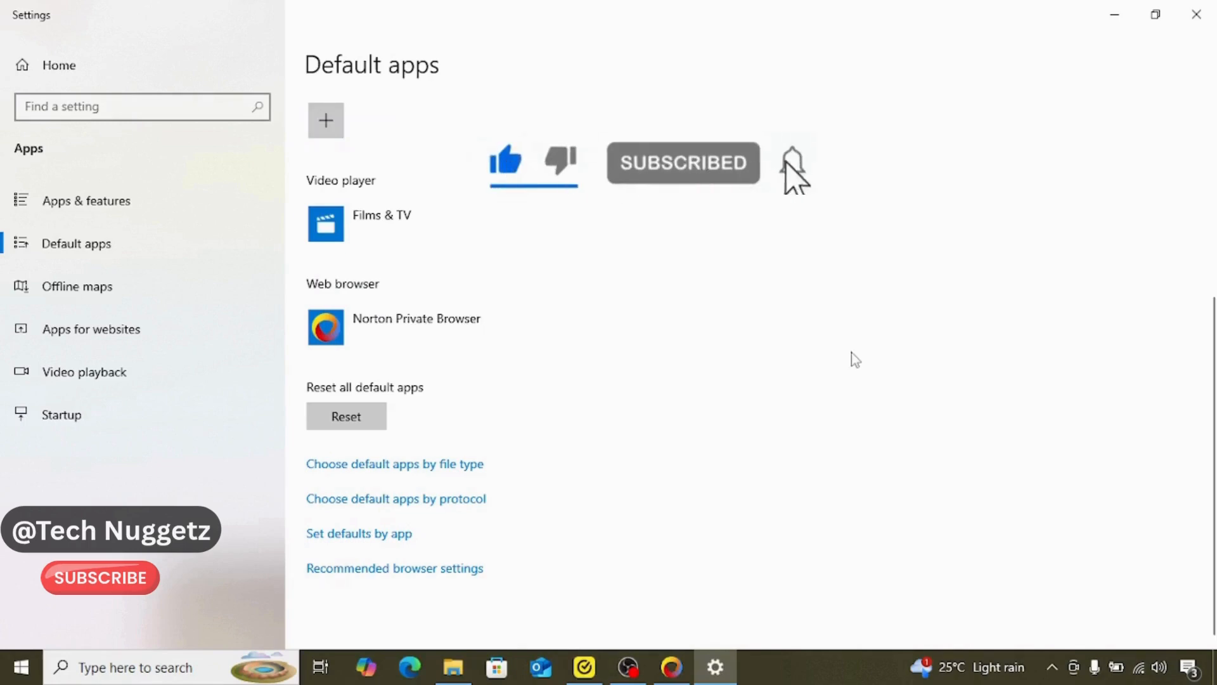
pyautogui.click(1198, 16)
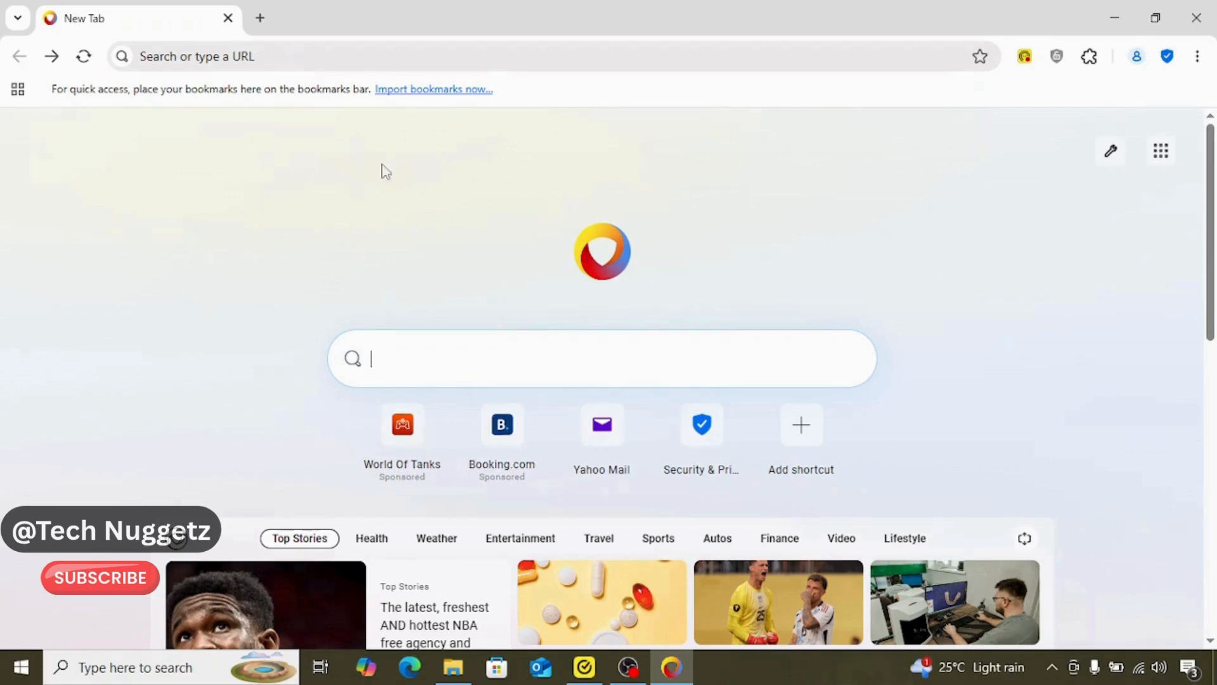
# Step: Review the new tab page's Appearance and Widgets customization options, then close them
pyautogui.click(1109, 153)
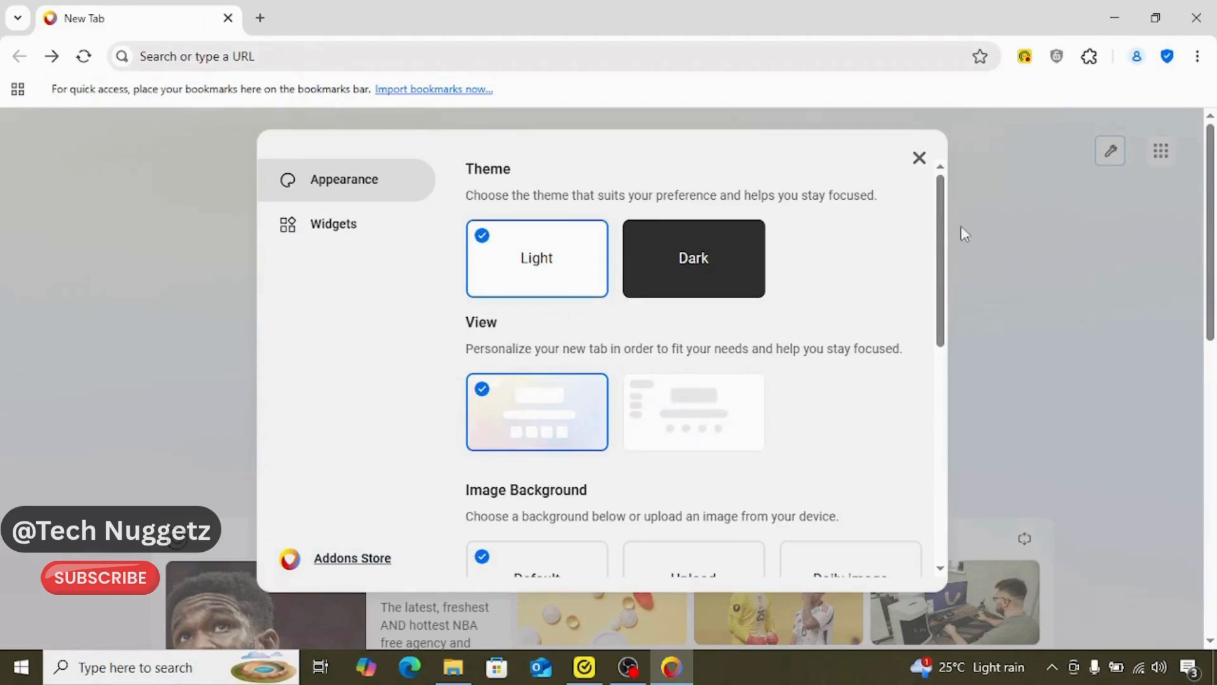
pyautogui.moveTo(940, 241); pyautogui.dragTo(968, 215)
pyautogui.click(352, 231)
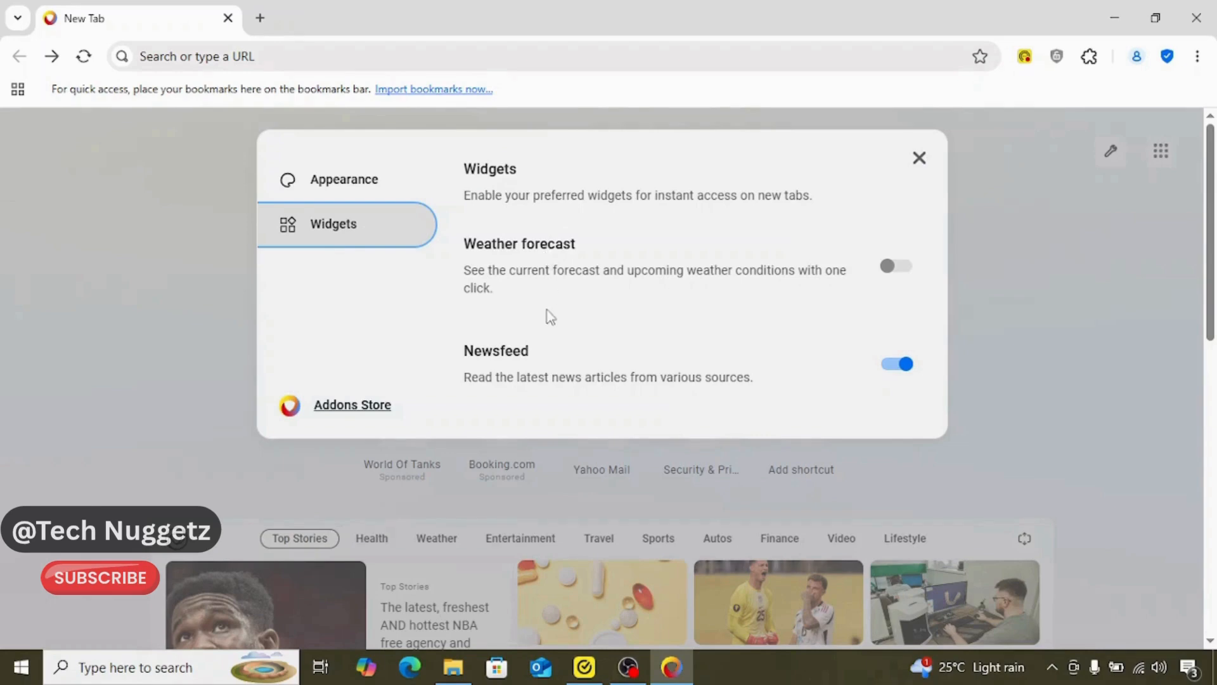
pyautogui.click(919, 158)
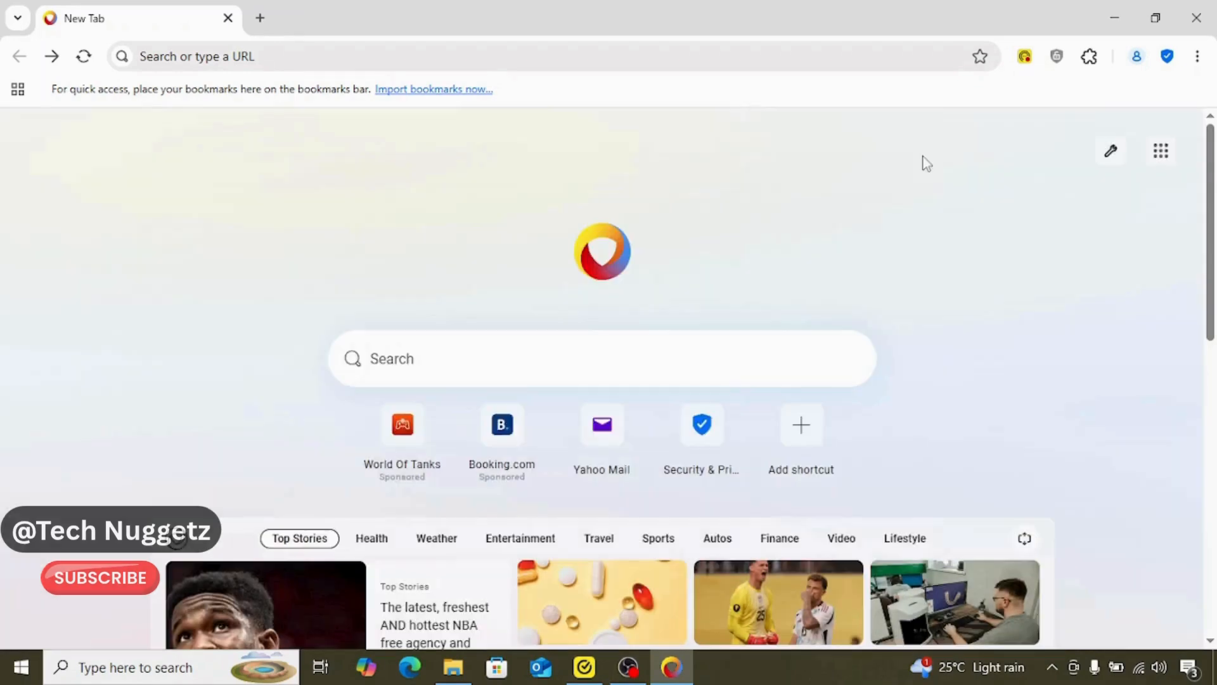
# Step: View the new tab page's Google app shortcuts and the Norton Password Manager setup page, closing each after viewing
pyautogui.click(1162, 152)
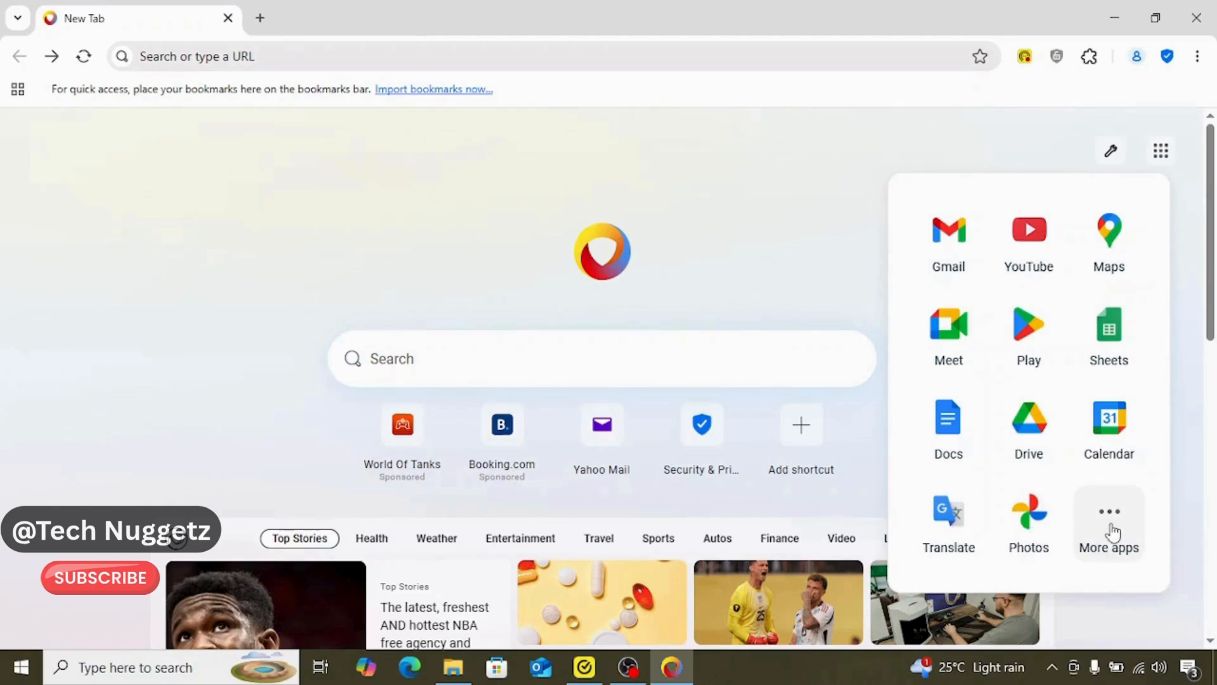
pyautogui.click(1055, 133)
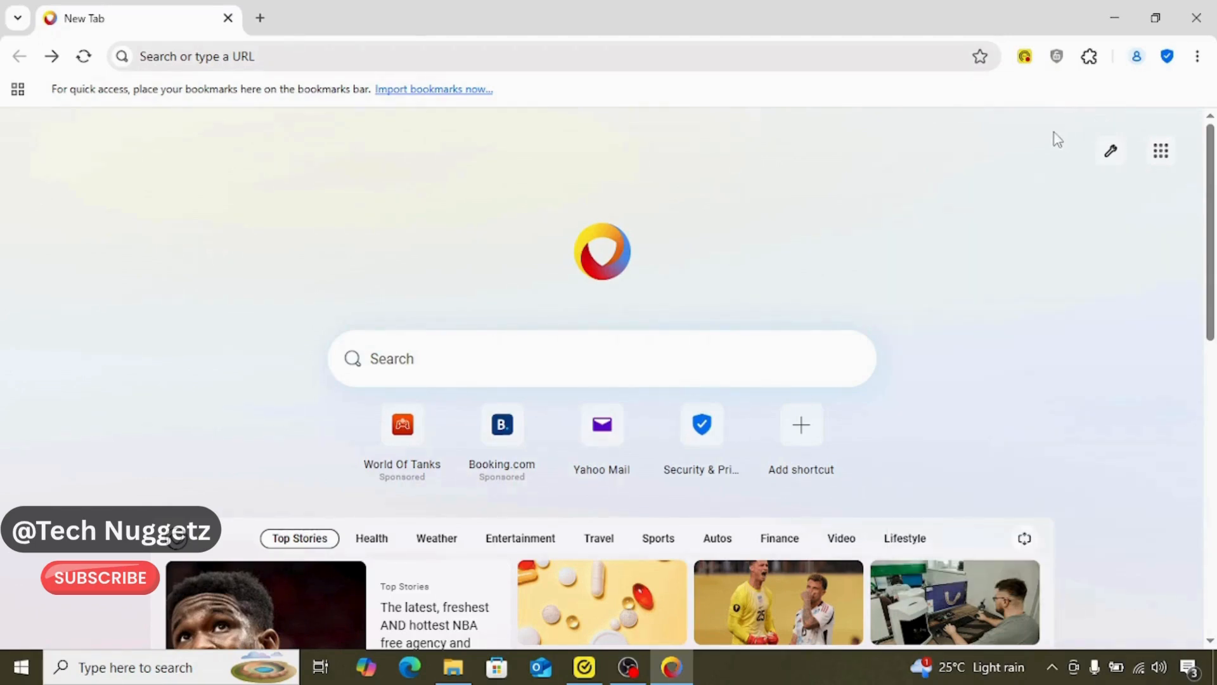
pyautogui.click(1024, 57)
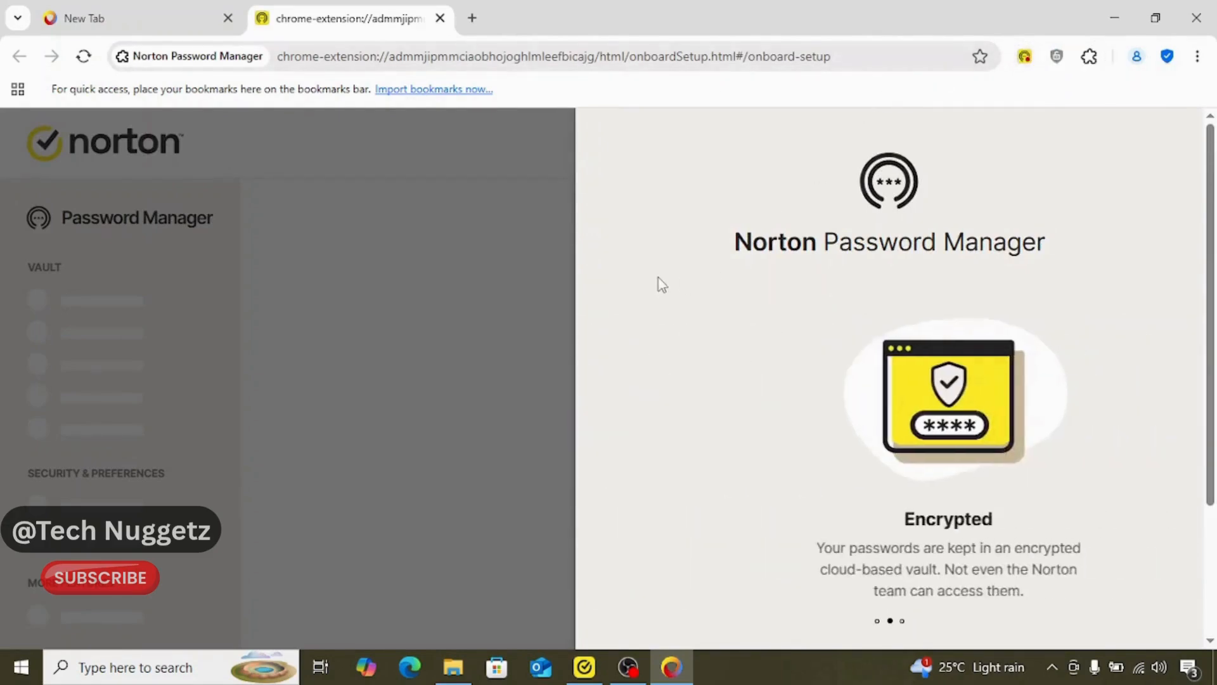
pyautogui.click(440, 18)
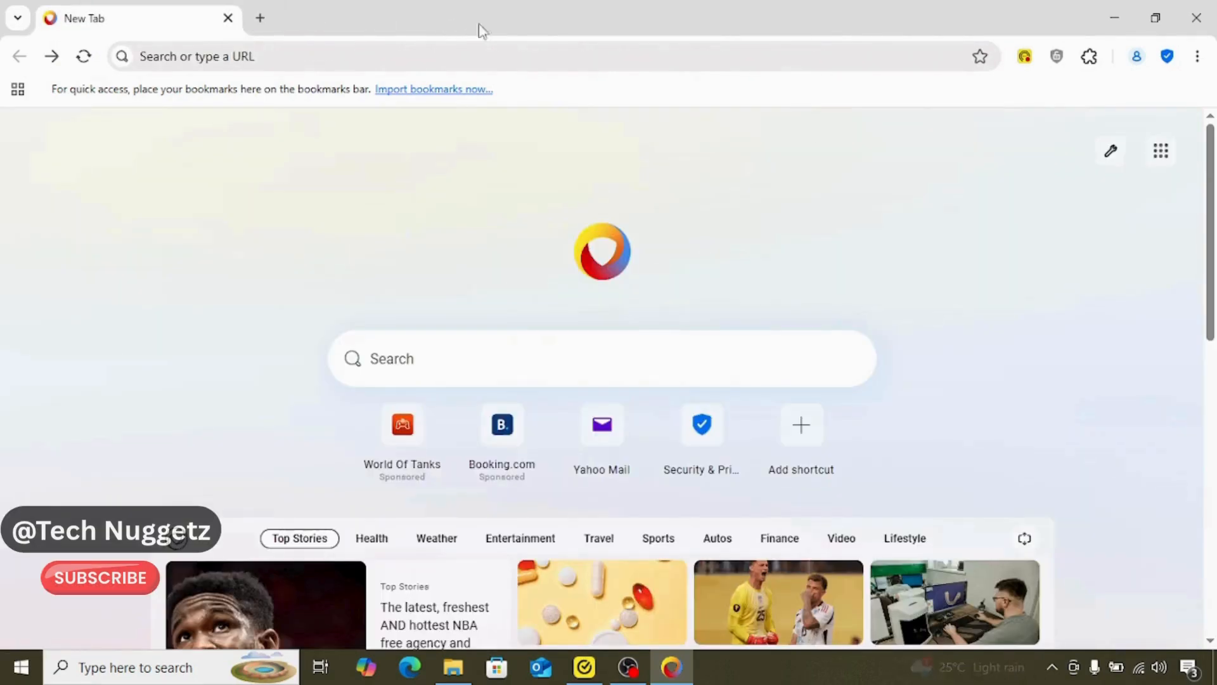
# Step: Check the Privacy Guard protection status and the list of installed browser extensions, then close them
pyautogui.click(1057, 56)
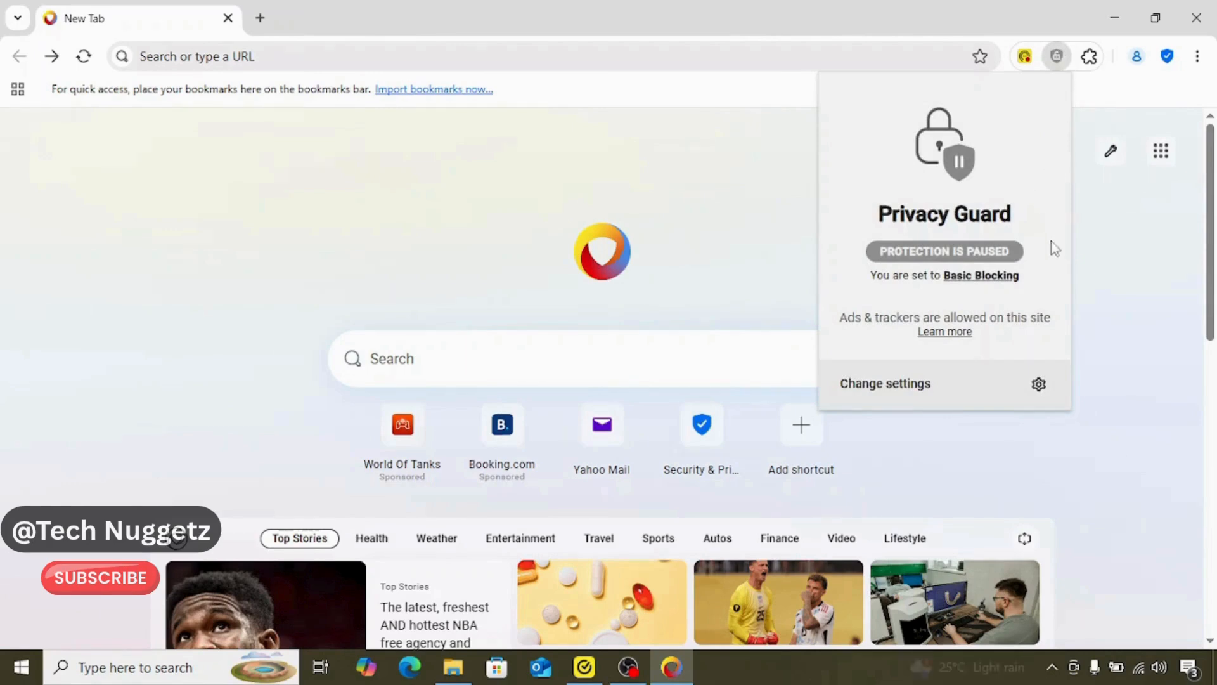
pyautogui.click(1103, 260)
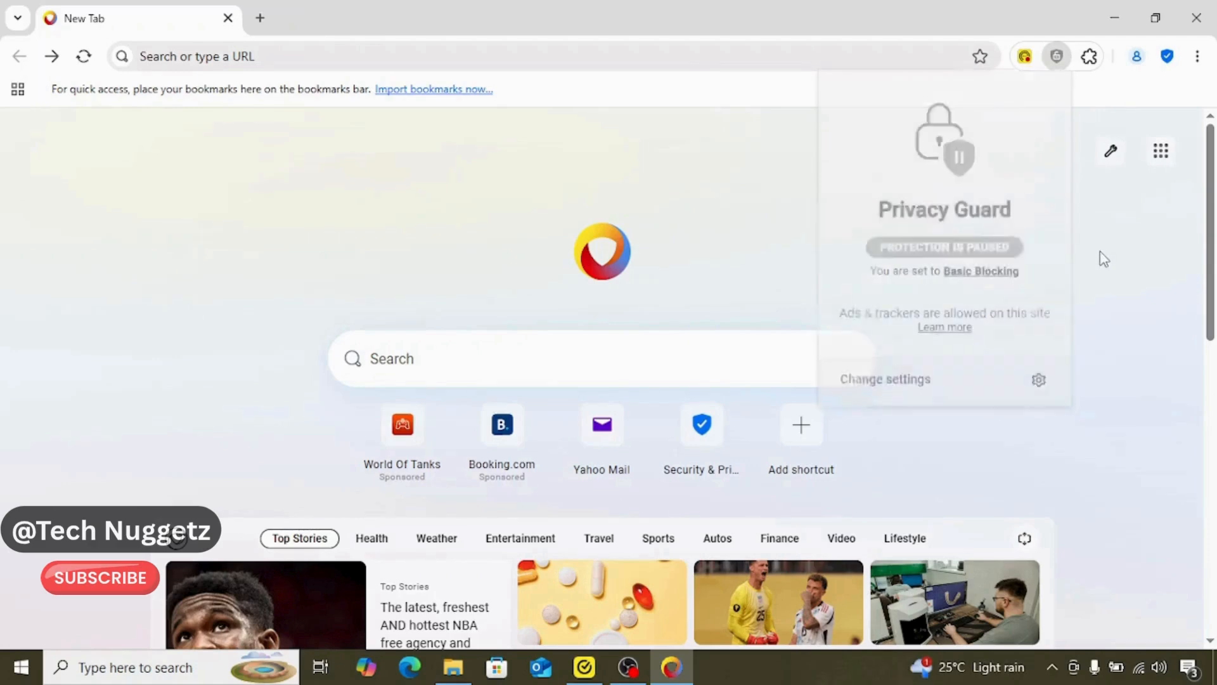
pyautogui.click(1088, 58)
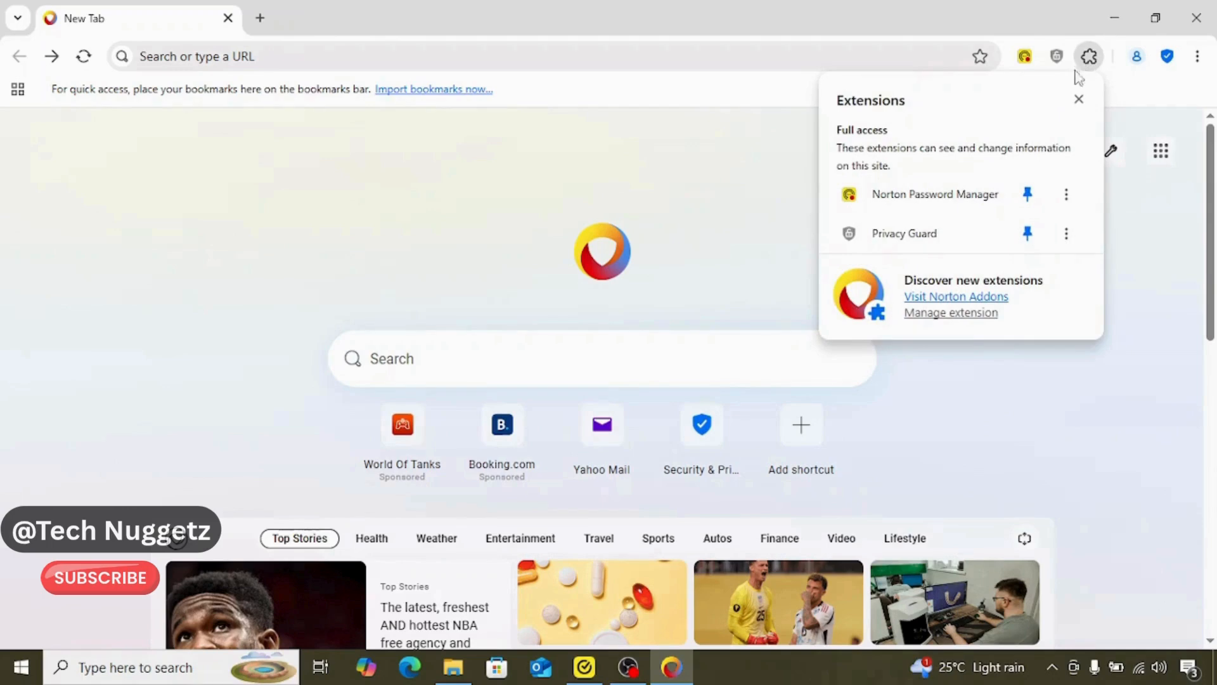
pyautogui.click(1121, 267)
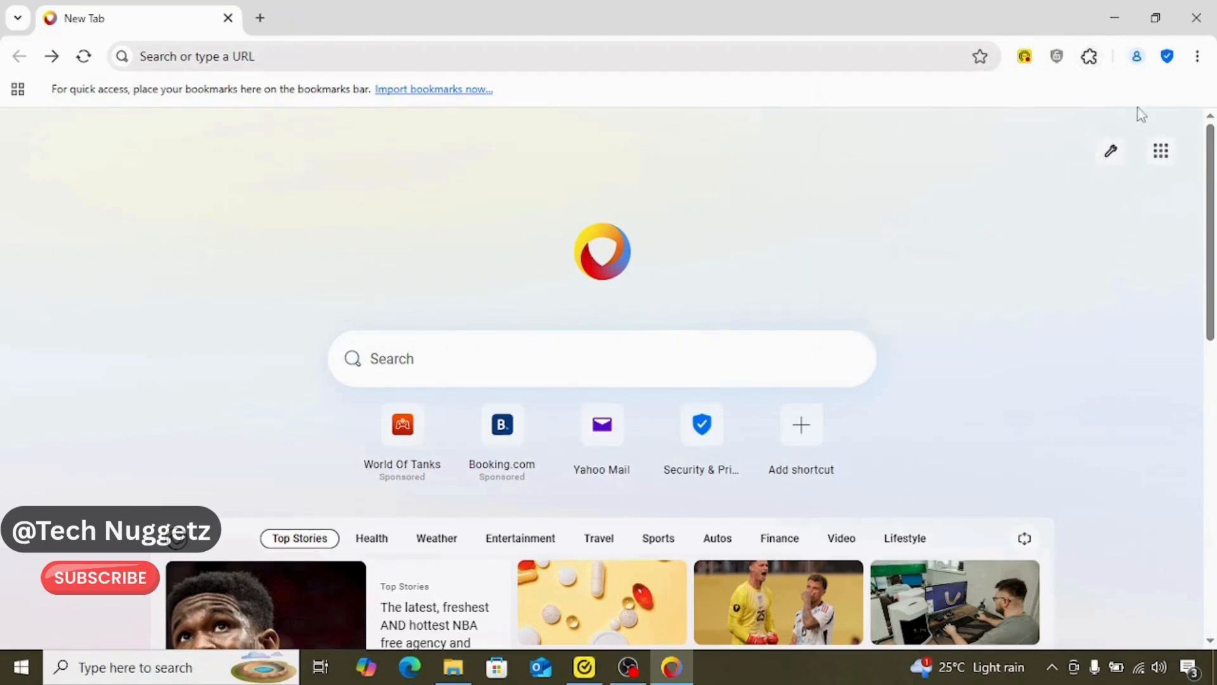
# Step: View the browser profile options and the Security & Privacy Center page, then return to the new tab page
pyautogui.click(1136, 57)
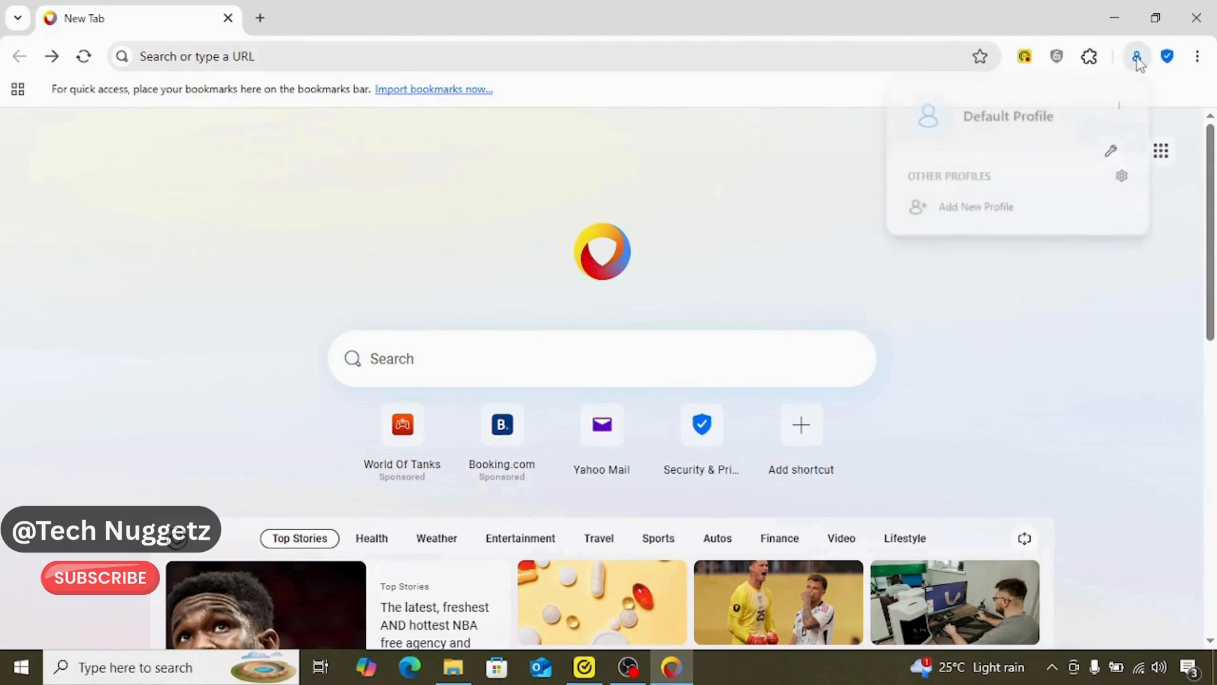
pyautogui.click(1171, 89)
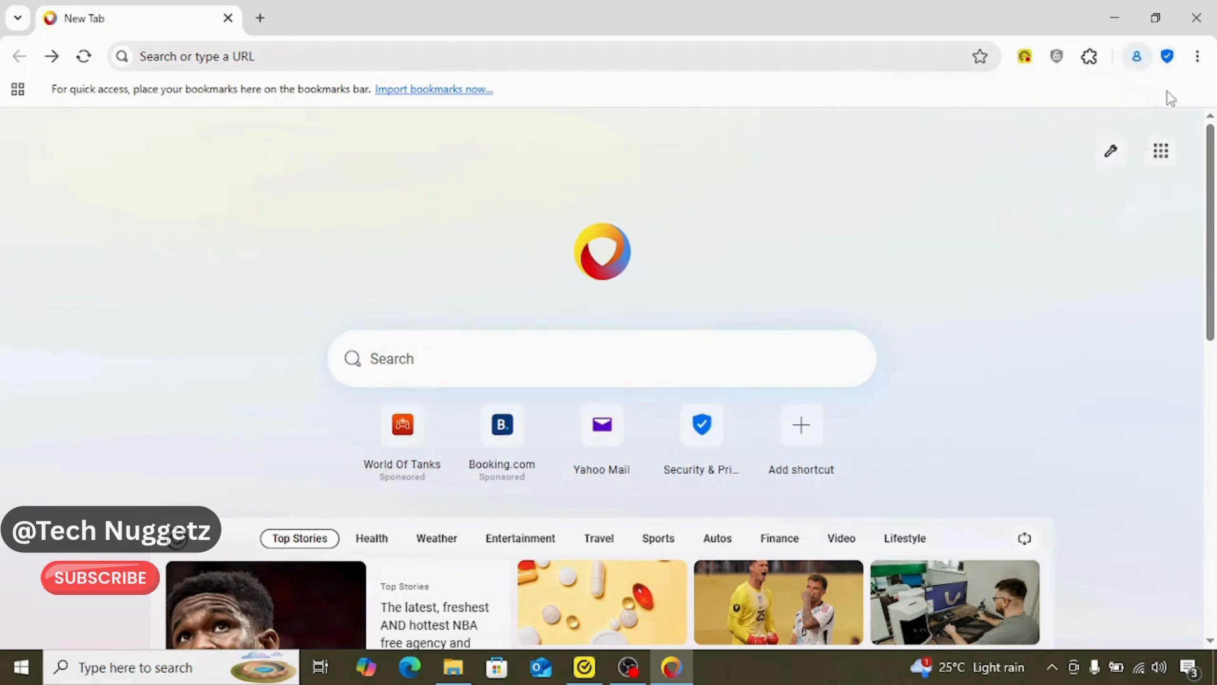
pyautogui.click(1169, 58)
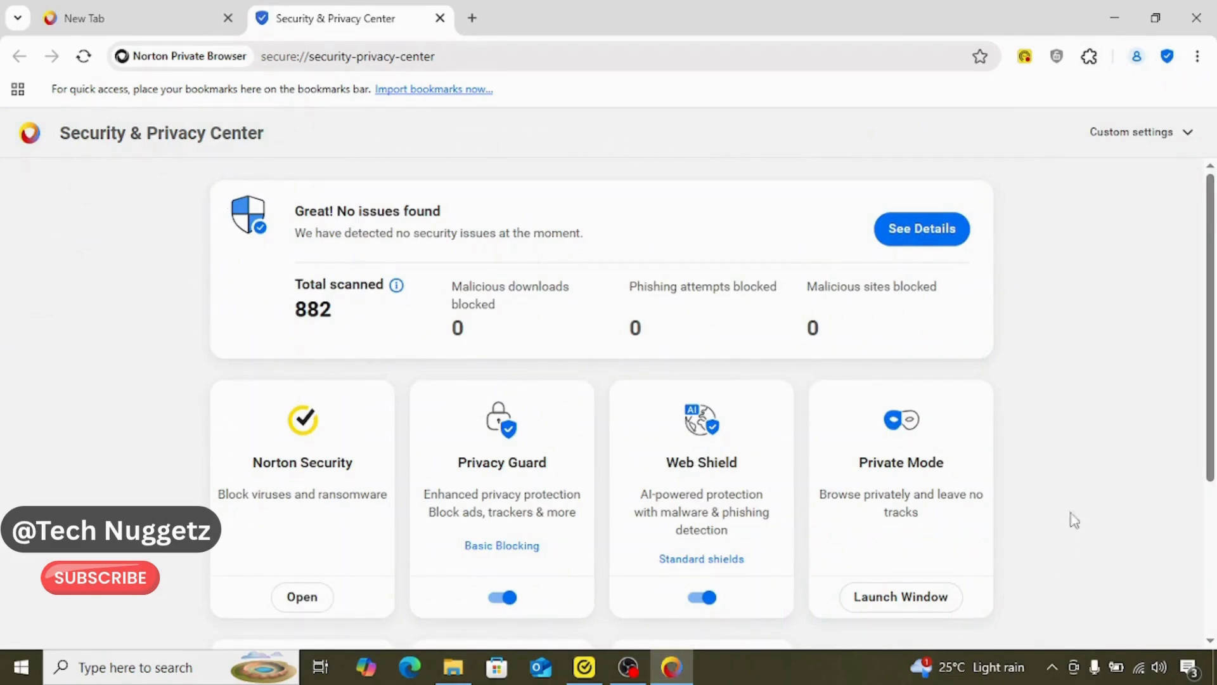
pyautogui.click(440, 19)
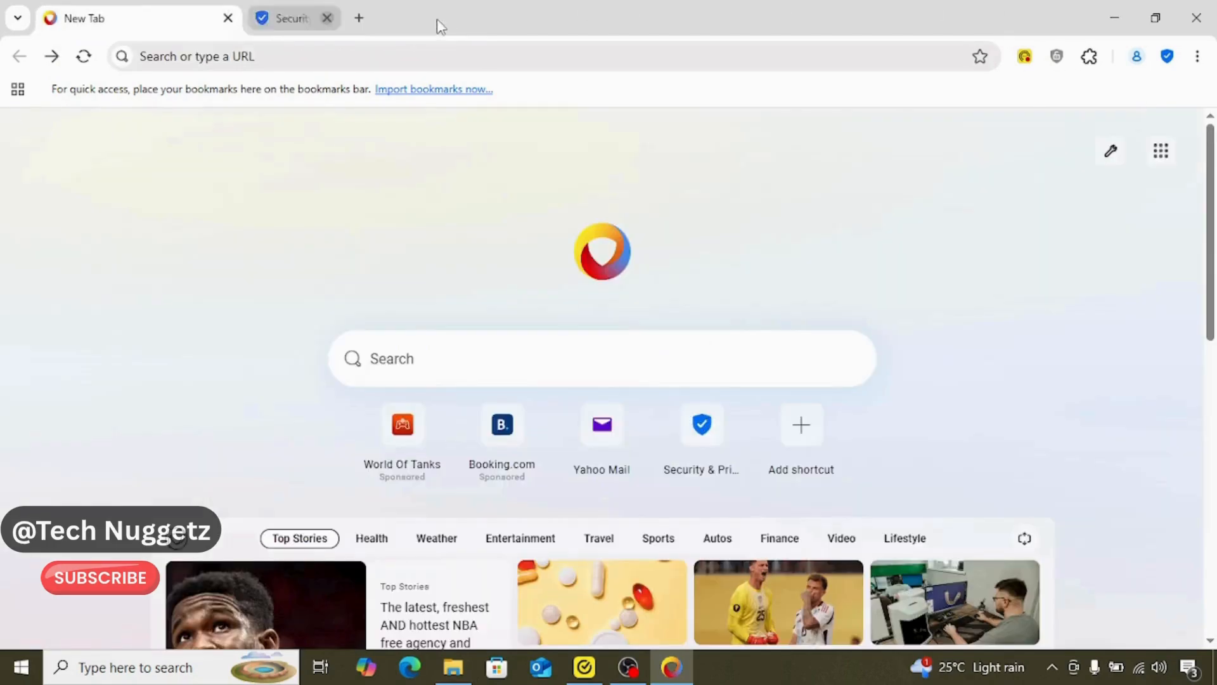
# Step: Examine the browser's main menu options from Screen Sharing Mode to More Tools, then open and close the Security & Privacy Center
pyautogui.click(1197, 59)
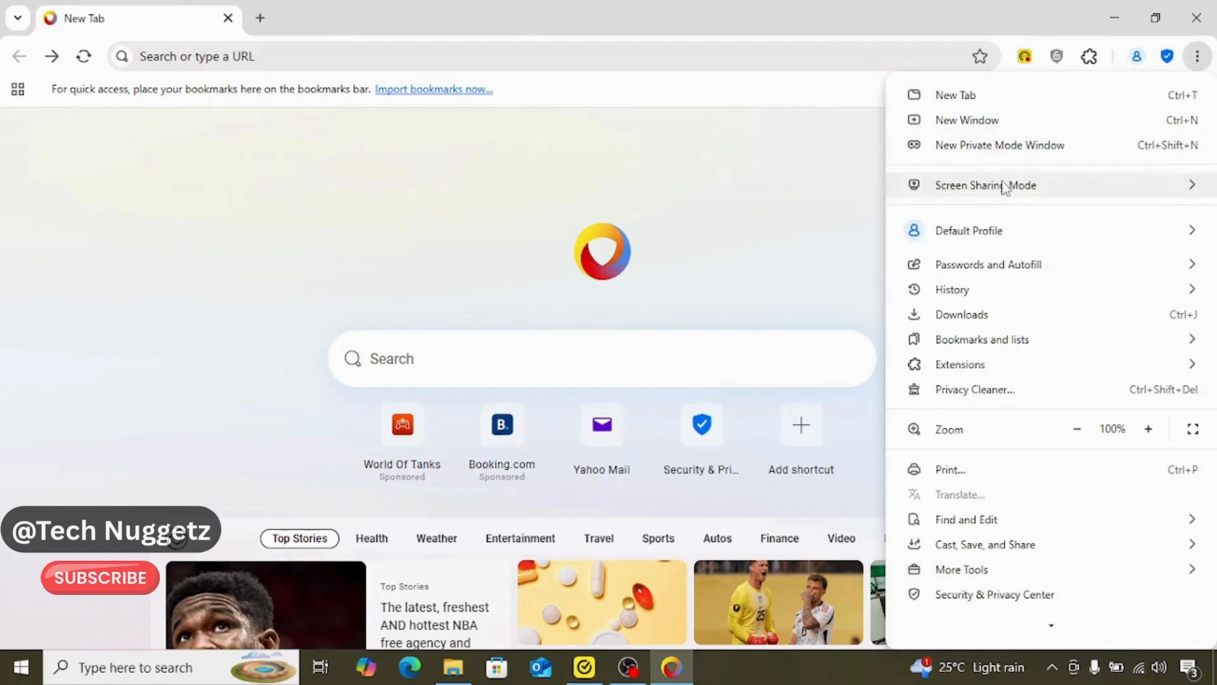
pyautogui.moveTo(1005, 188)
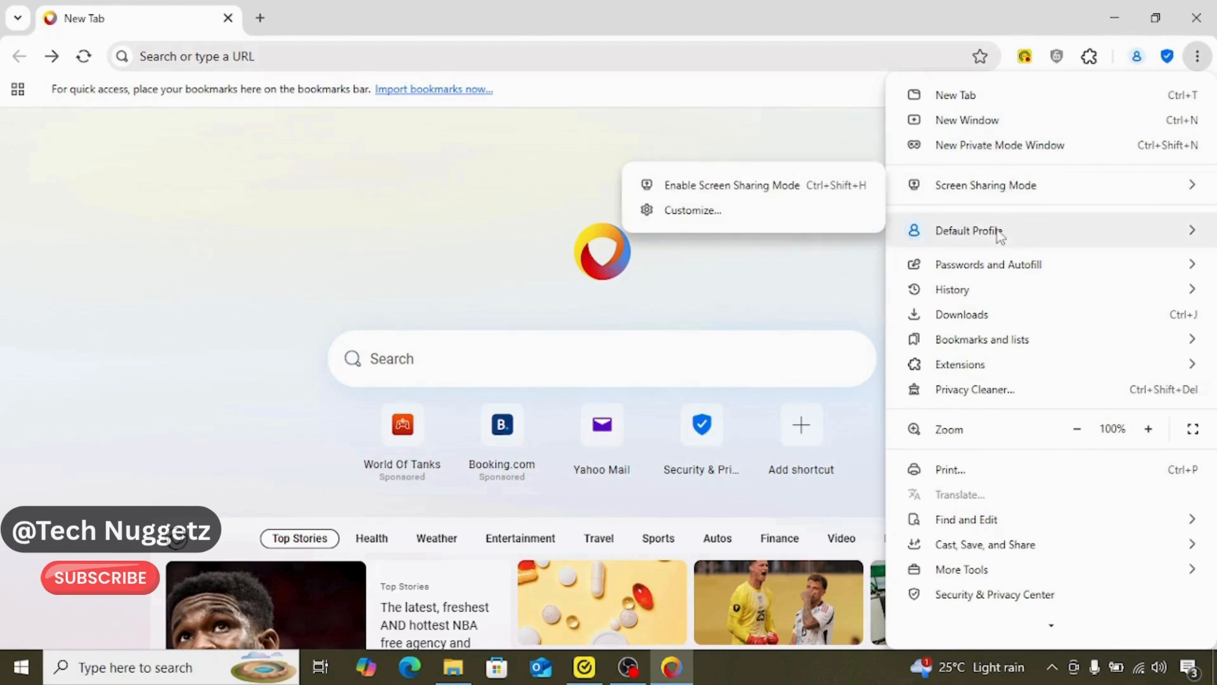
pyautogui.moveTo(1000, 235)
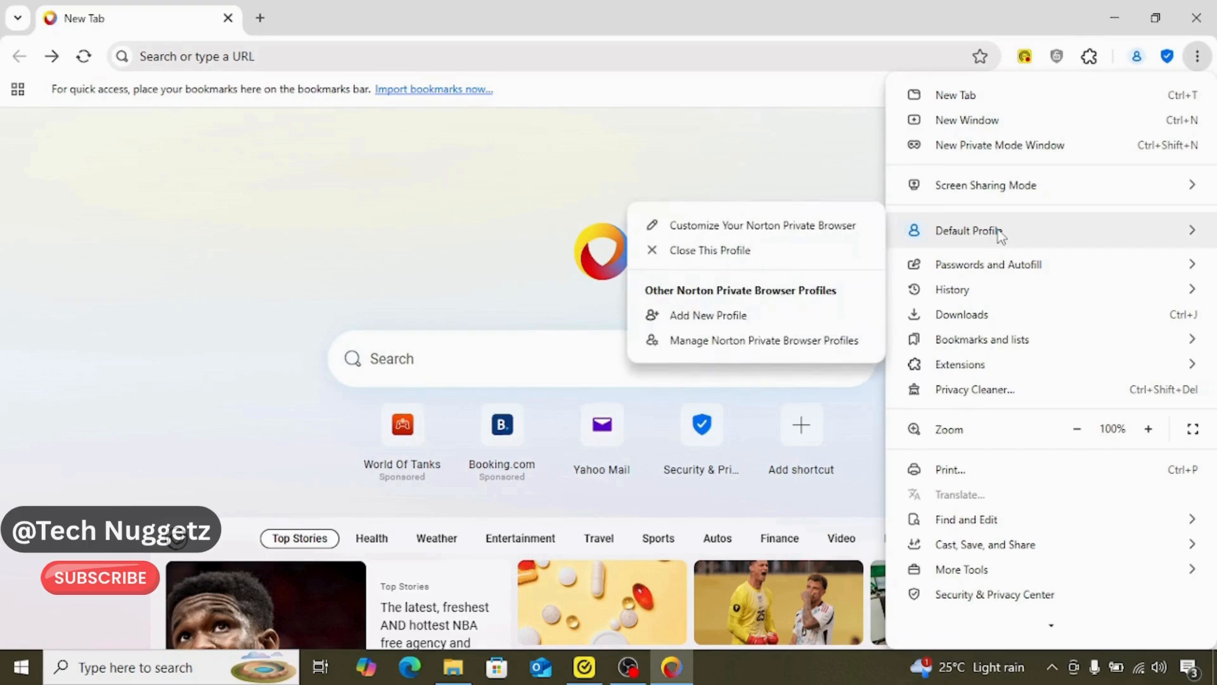
pyautogui.moveTo(1049, 279)
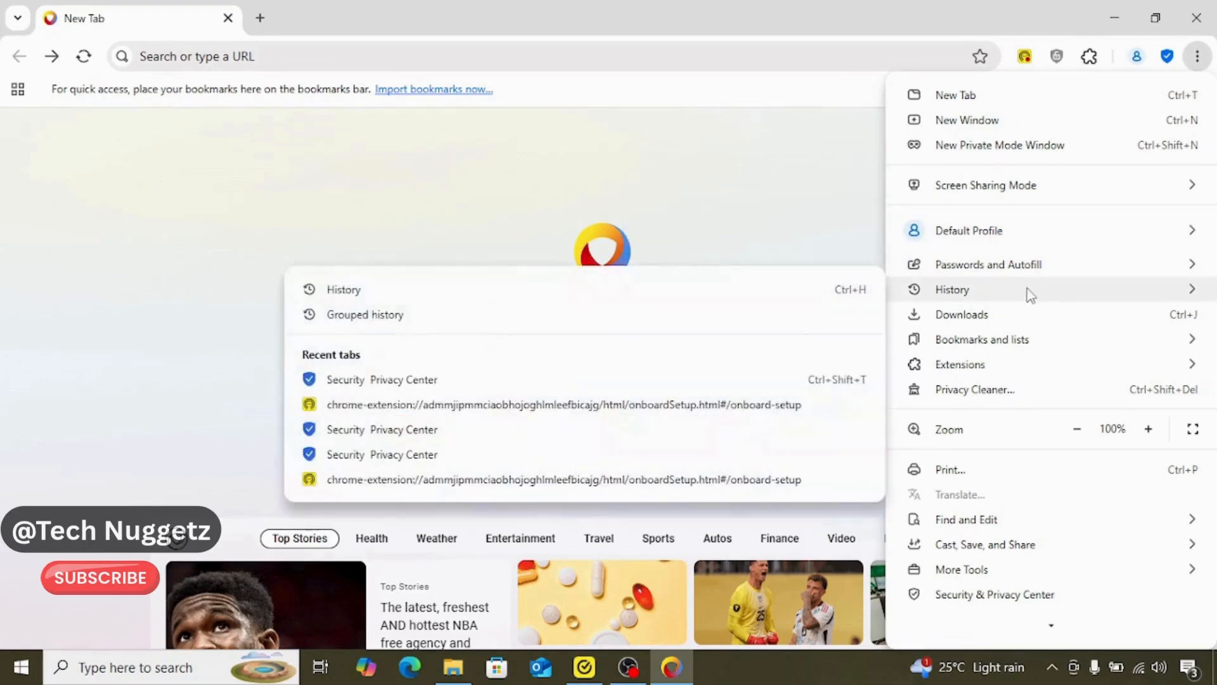
pyautogui.moveTo(1017, 345)
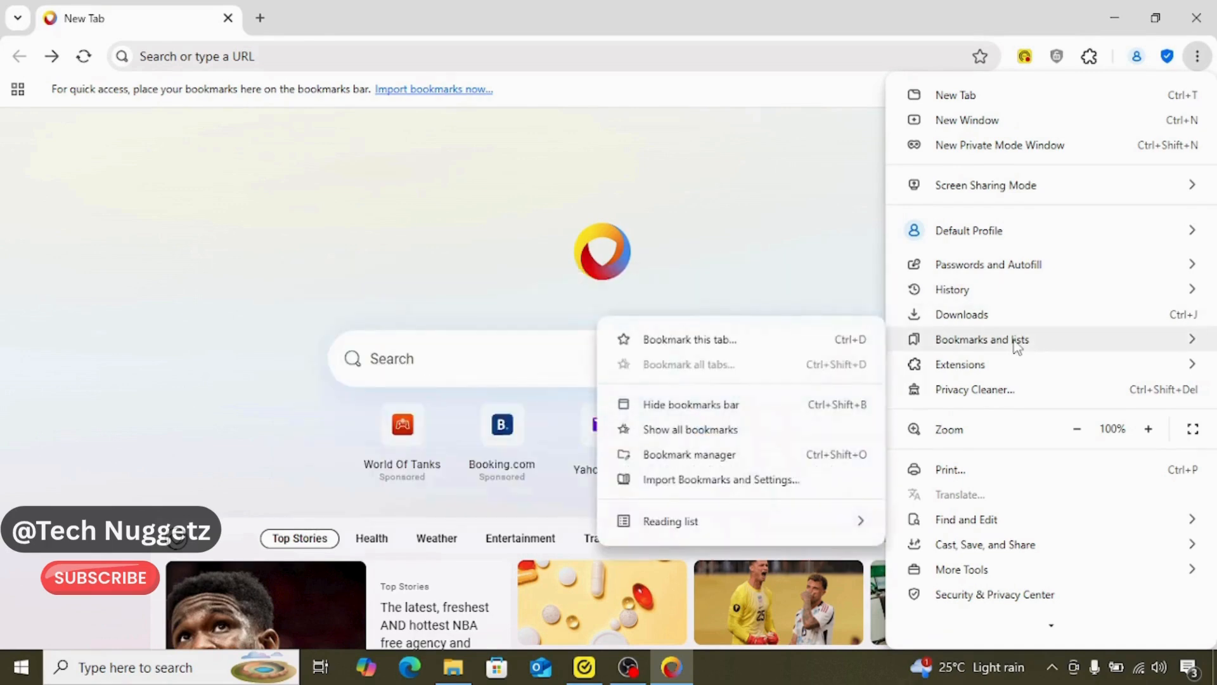
pyautogui.moveTo(1010, 370)
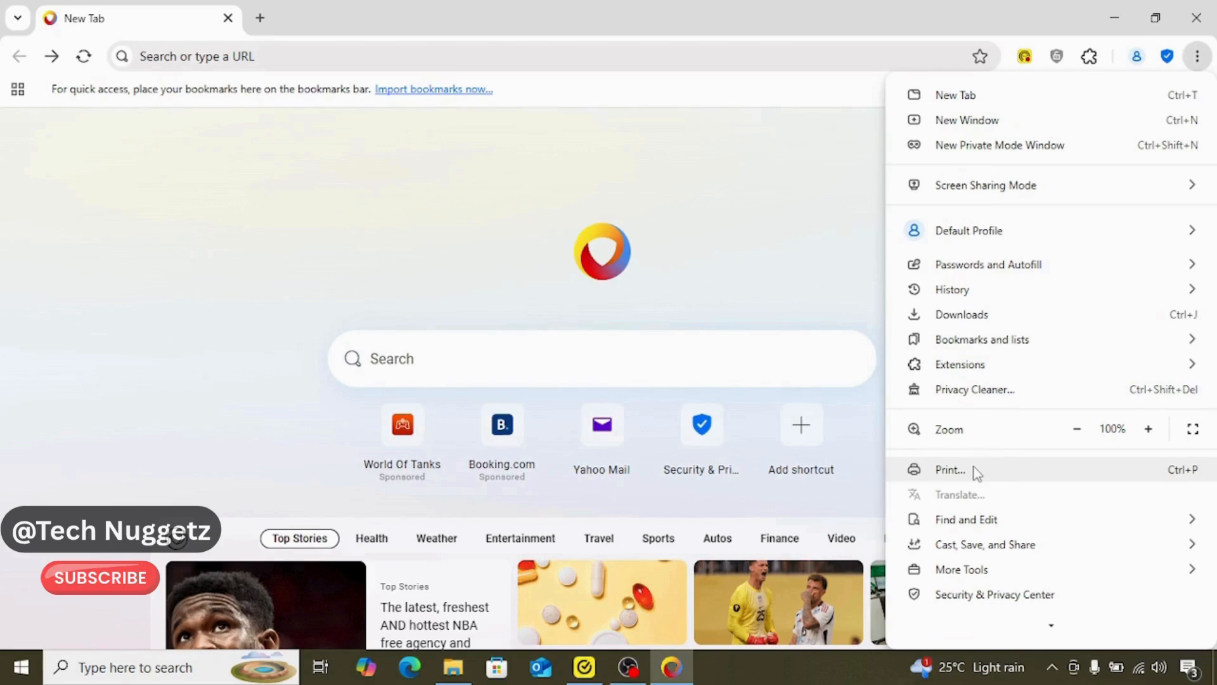
pyautogui.moveTo(986, 523)
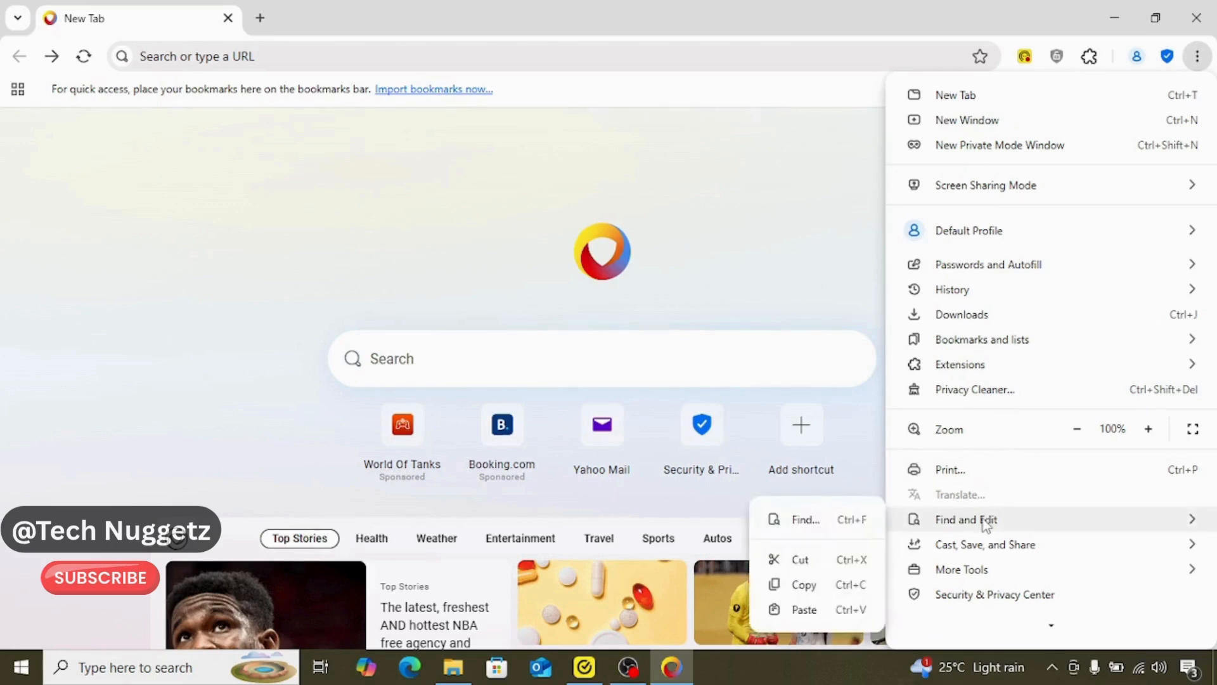
pyautogui.moveTo(998, 549)
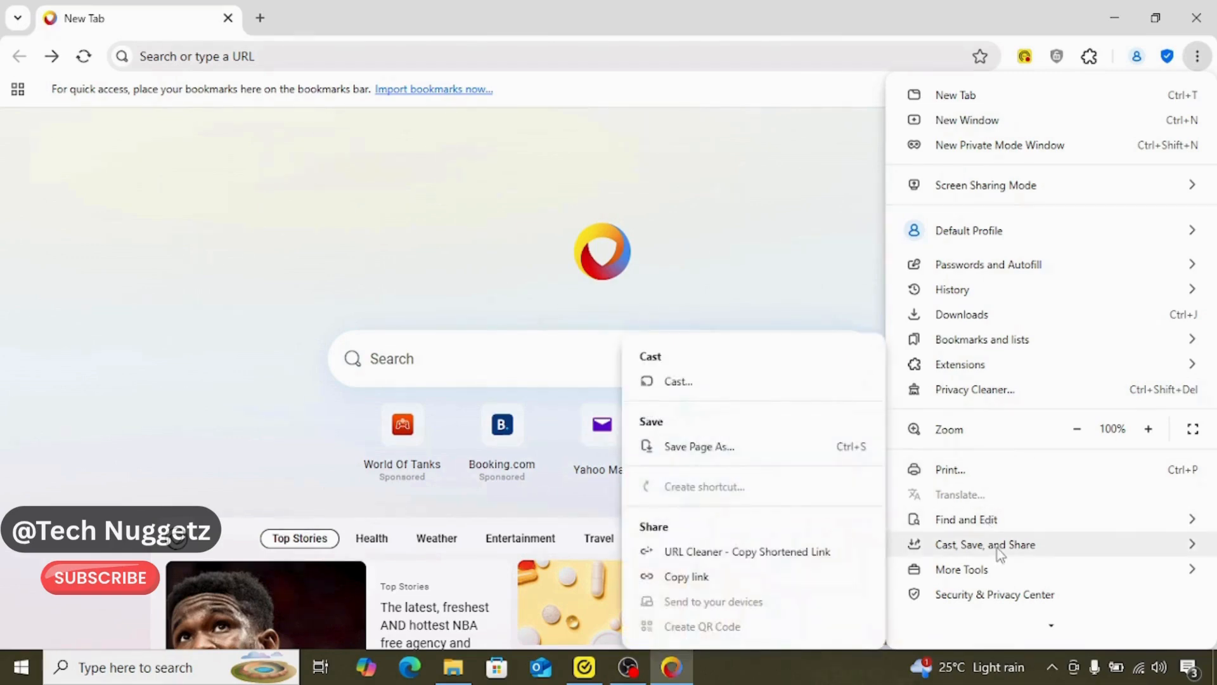
pyautogui.moveTo(995, 575)
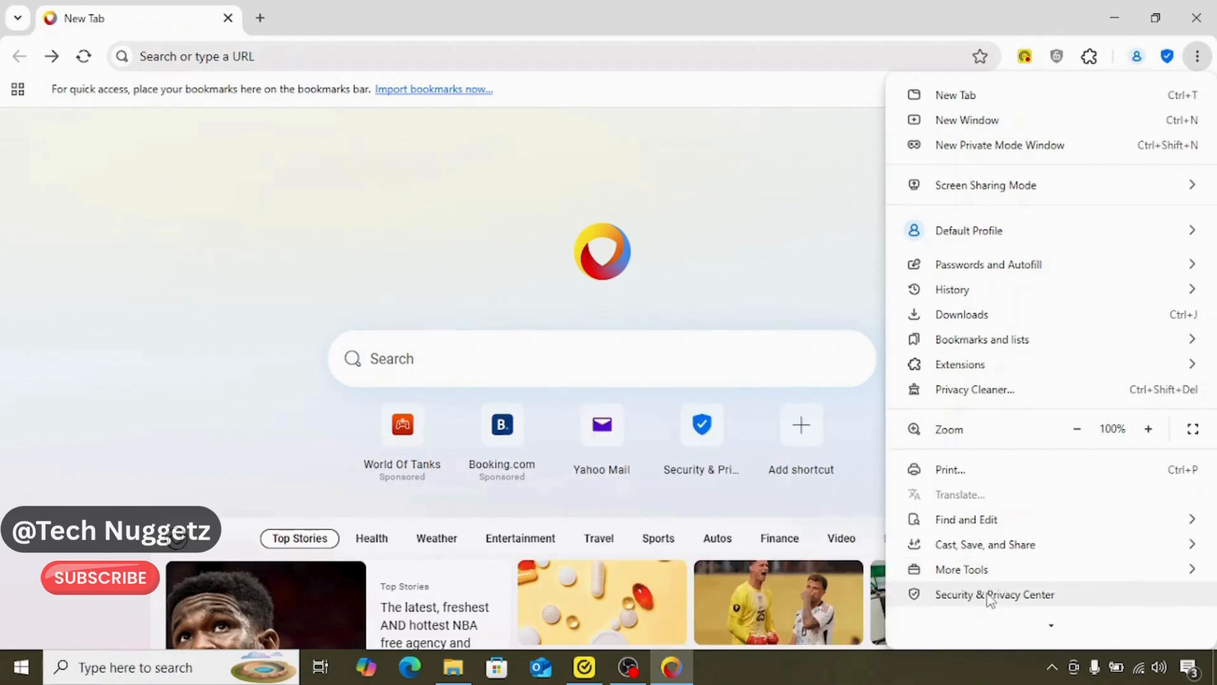
pyautogui.click(990, 596)
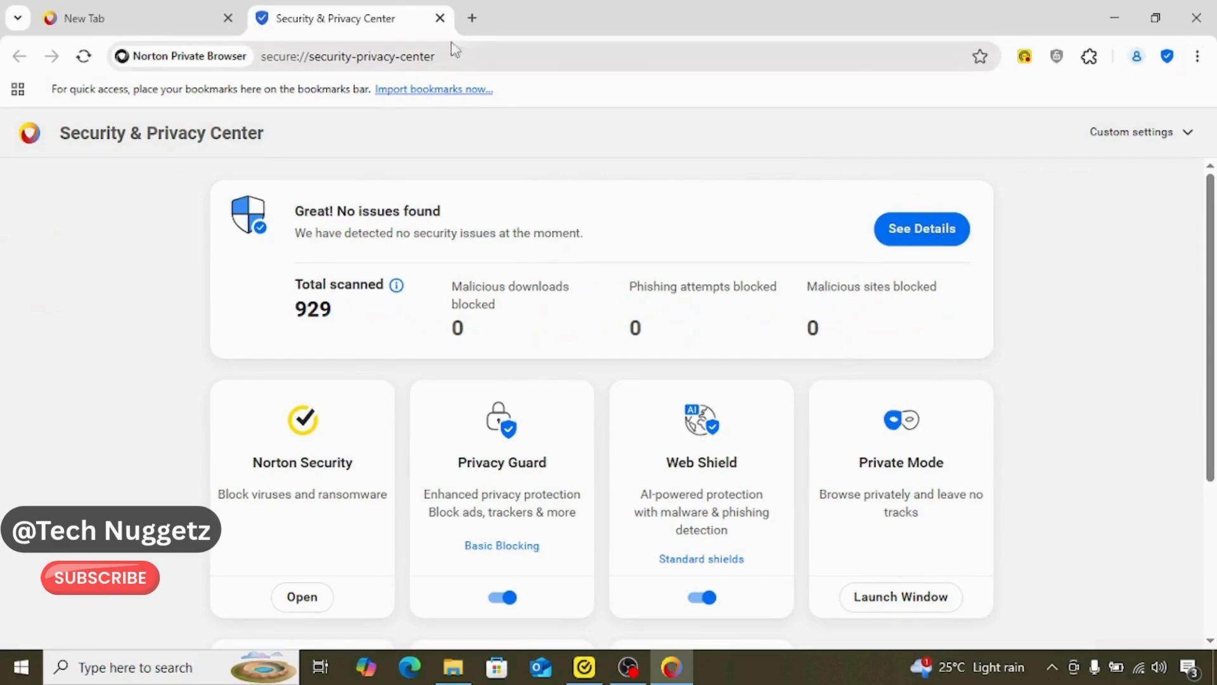
pyautogui.click(439, 18)
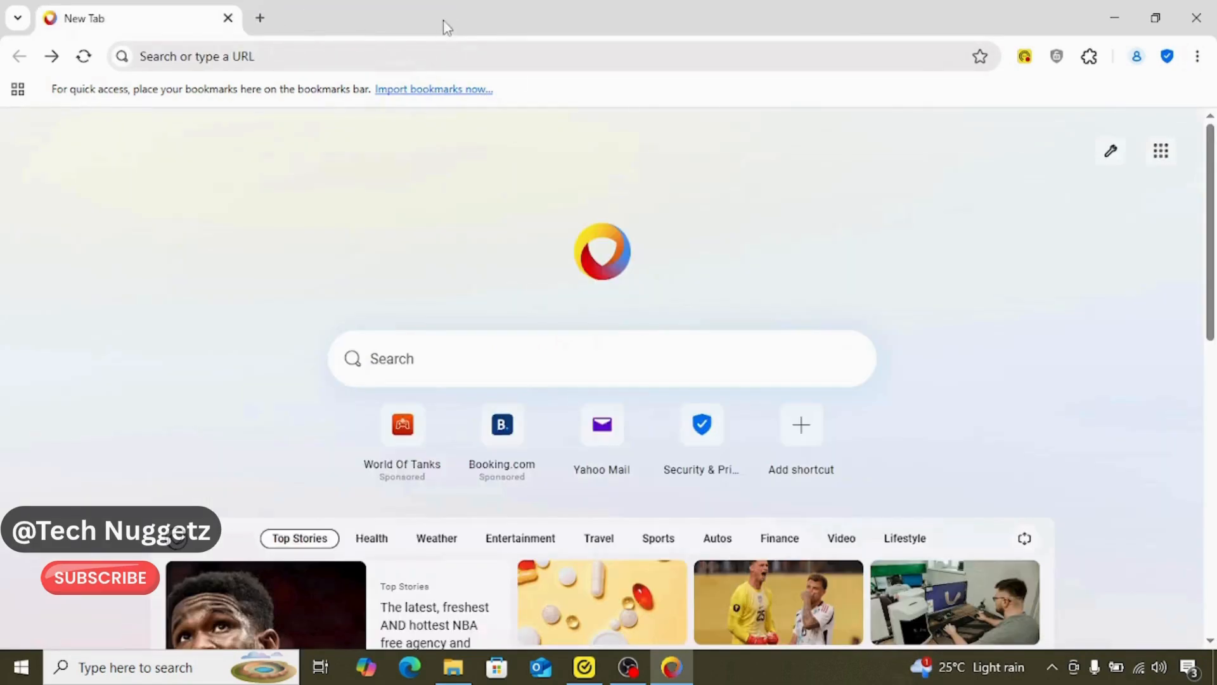
# Step: Review the browser's help and about options and its Settings categories, then leave Settings
pyautogui.click(1197, 56)
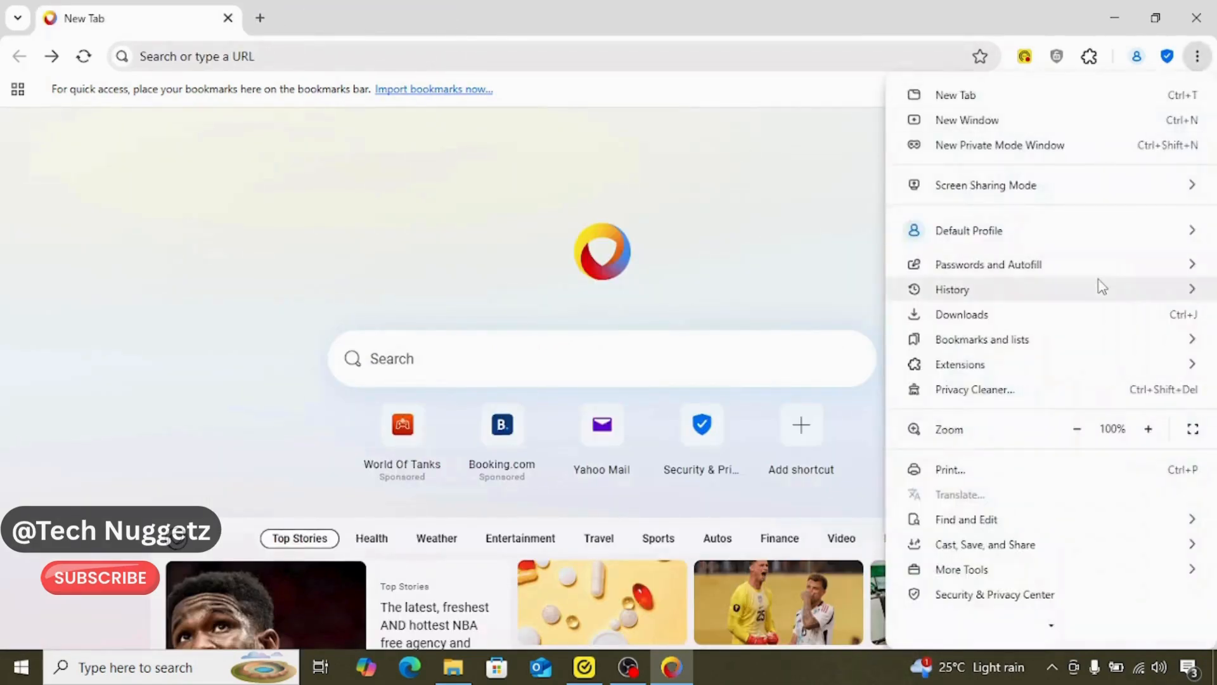
pyautogui.scroll(-2, 1101, 287)
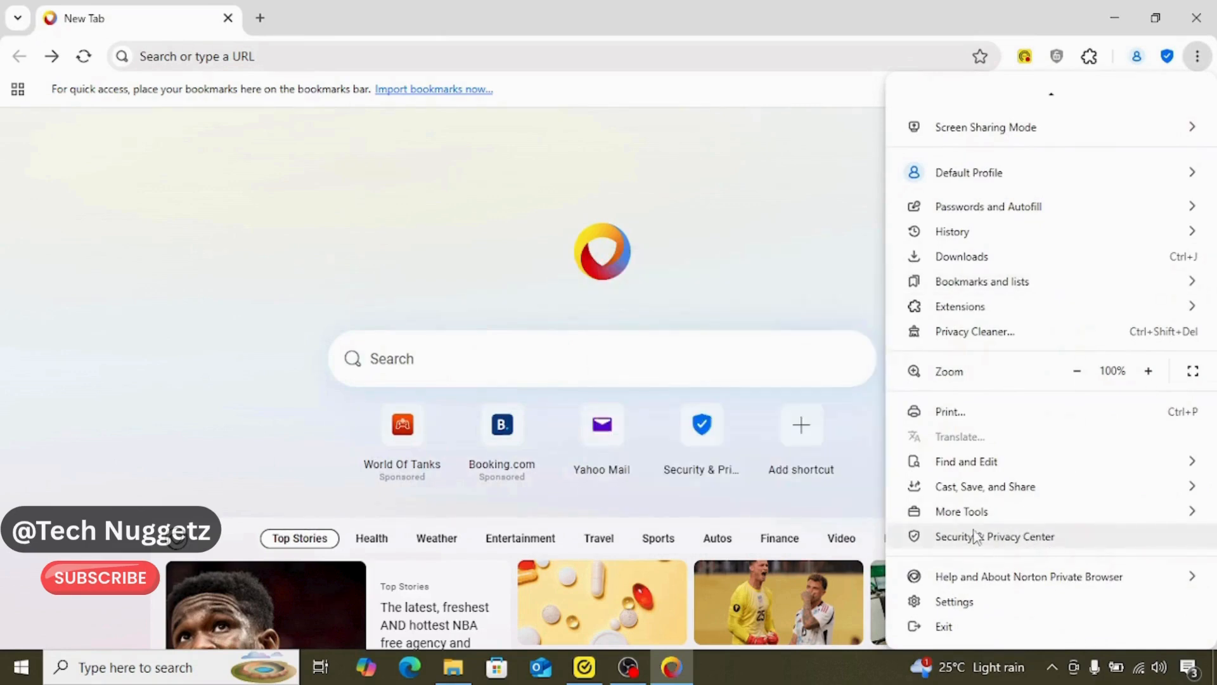
pyautogui.moveTo(1002, 581)
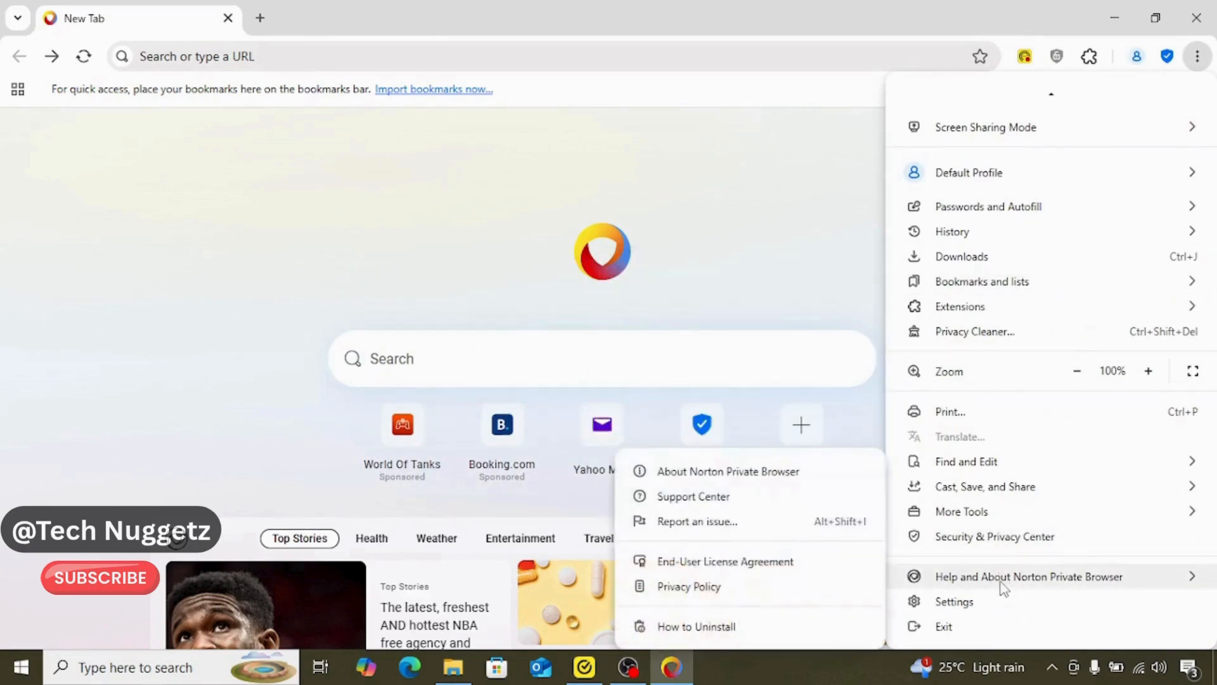
pyautogui.click(954, 601)
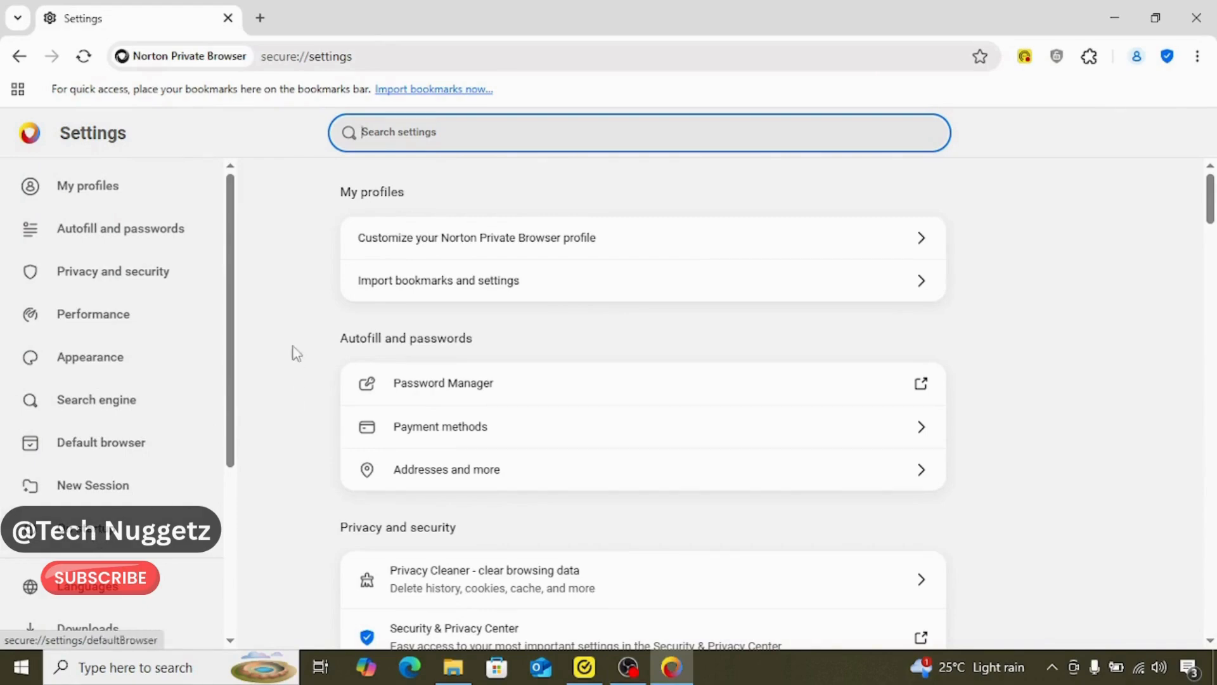
pyautogui.scroll(-5, 209, 443)
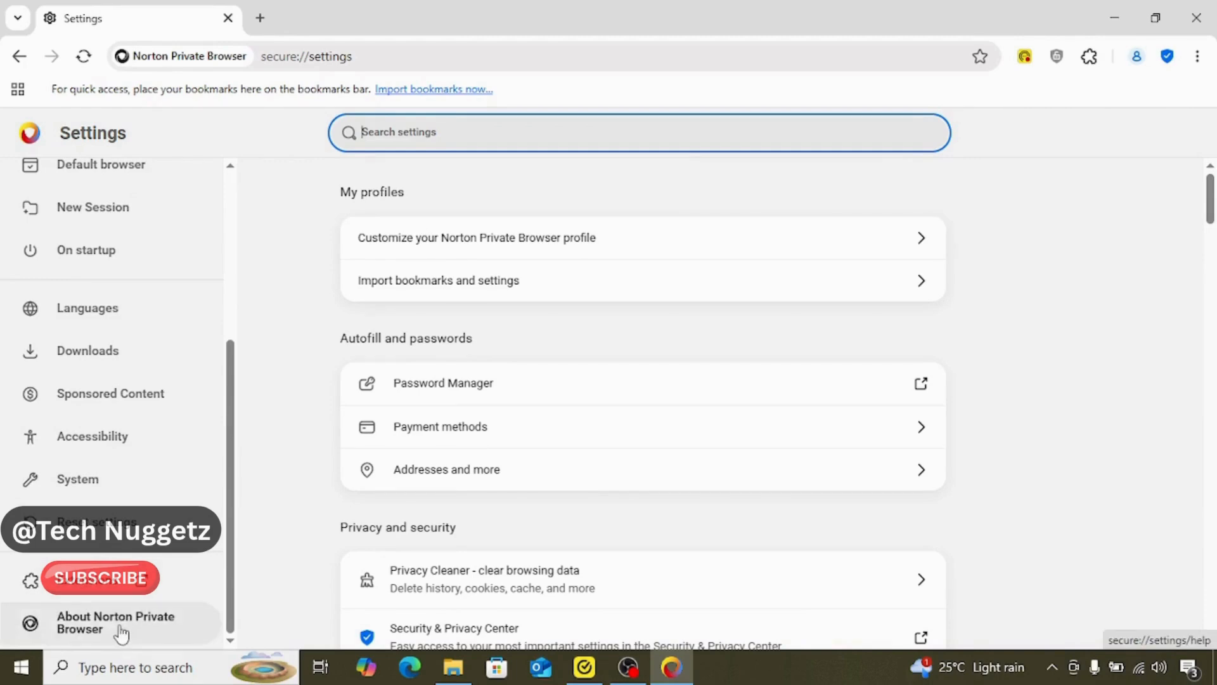
pyautogui.moveTo(231, 448); pyautogui.dragTo(234, 150)
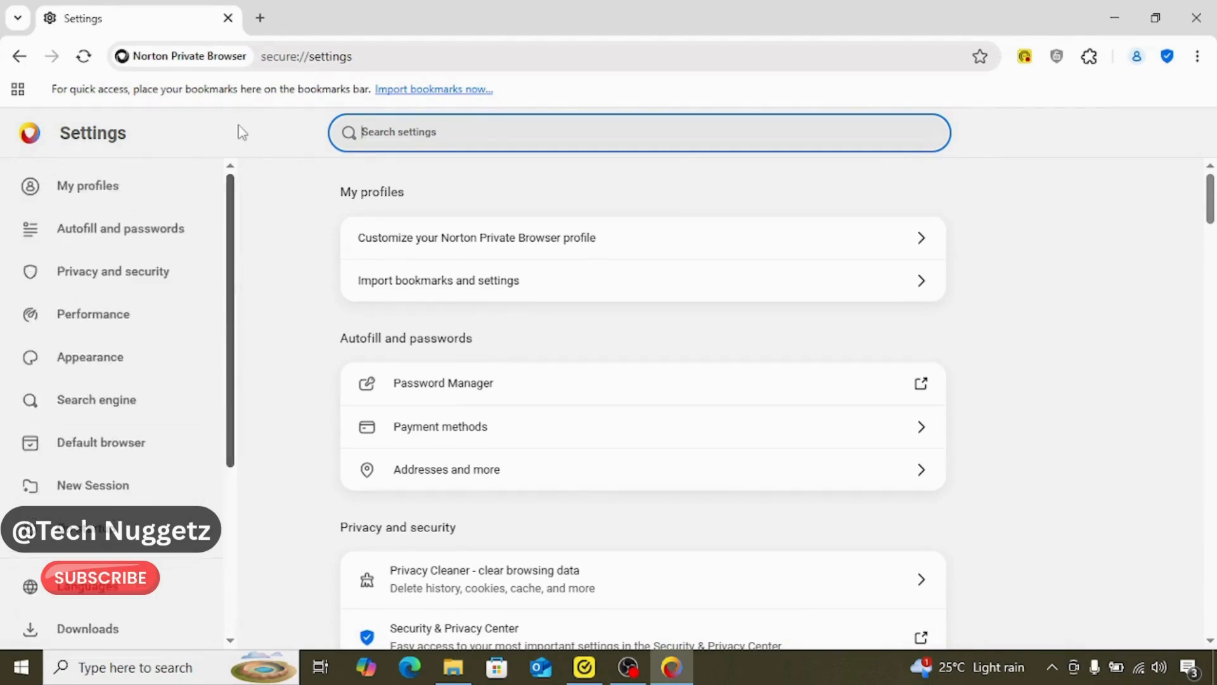
pyautogui.click(21, 60)
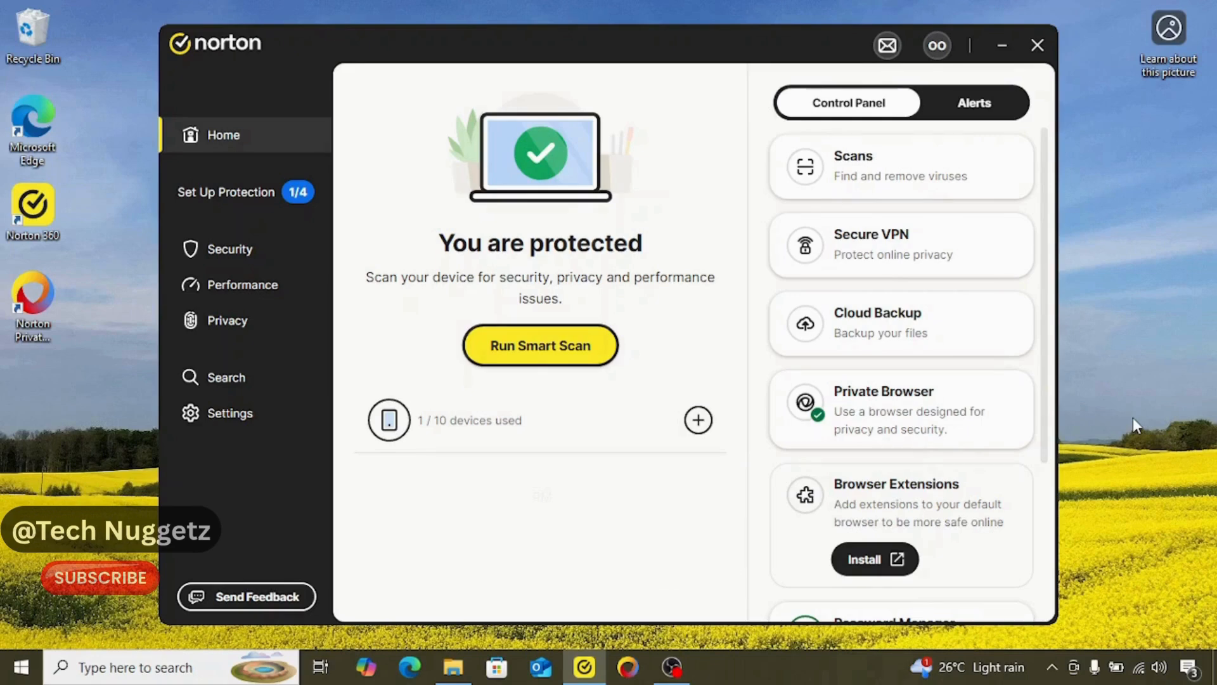
# Step: Turn on Secure VPN in Norton 360 using the fastest location
pyautogui.click(904, 260)
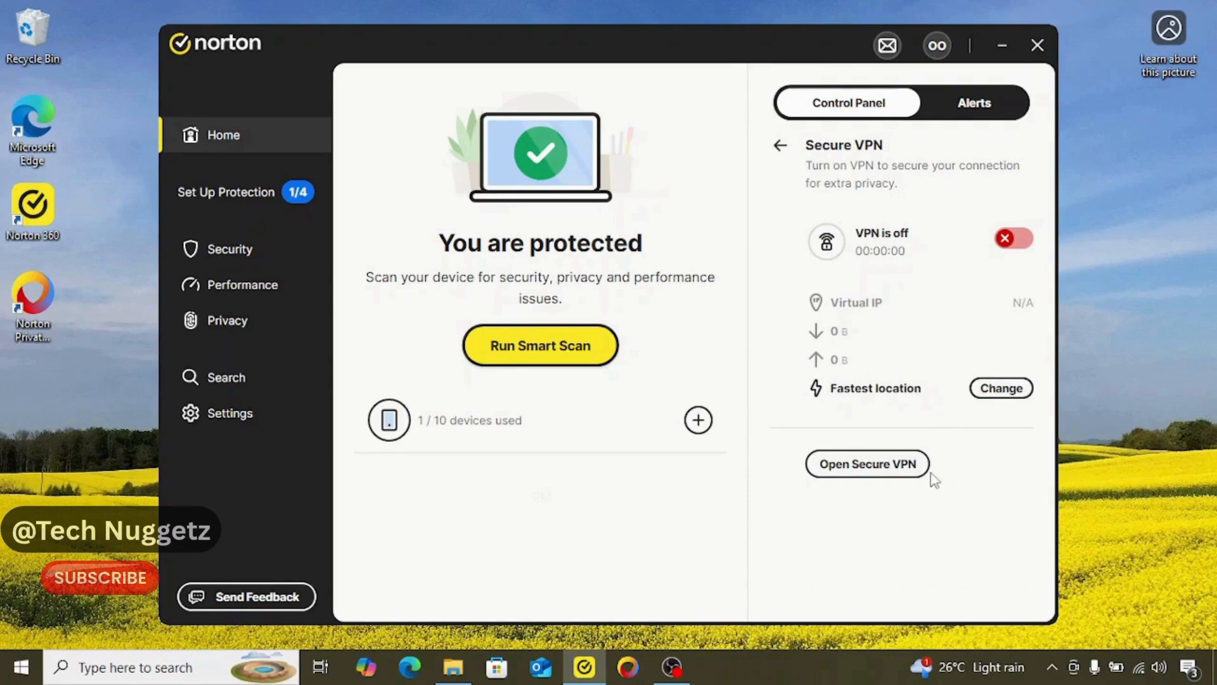
pyautogui.click(1029, 248)
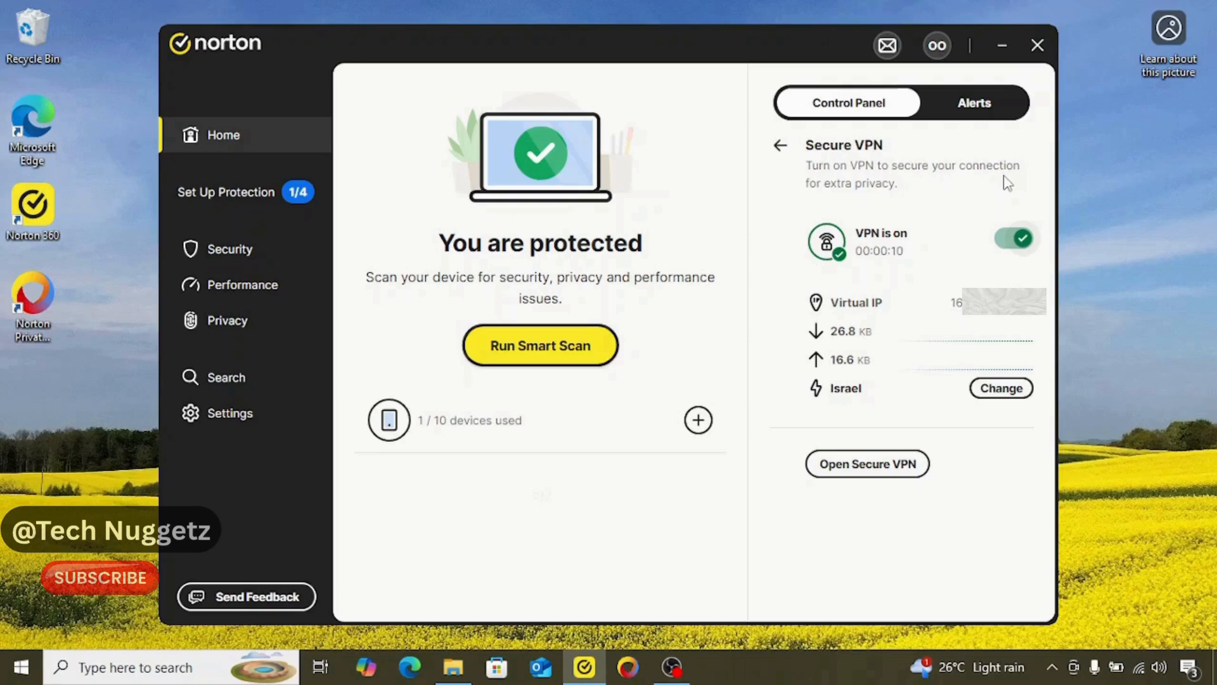
# Step: Browse the available VPN locations without choosing one, then view the full Secure VPN feature's settings
pyautogui.click(1007, 388)
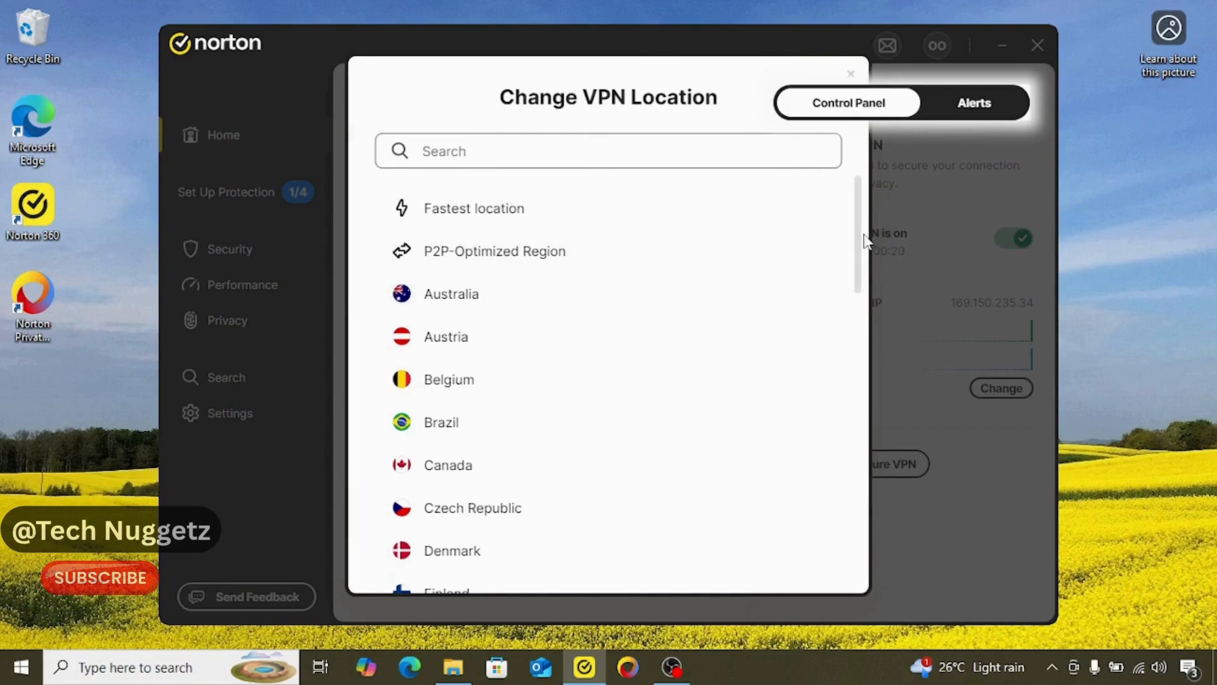
pyautogui.moveTo(860, 235); pyautogui.dragTo(855, 184)
pyautogui.click(851, 75)
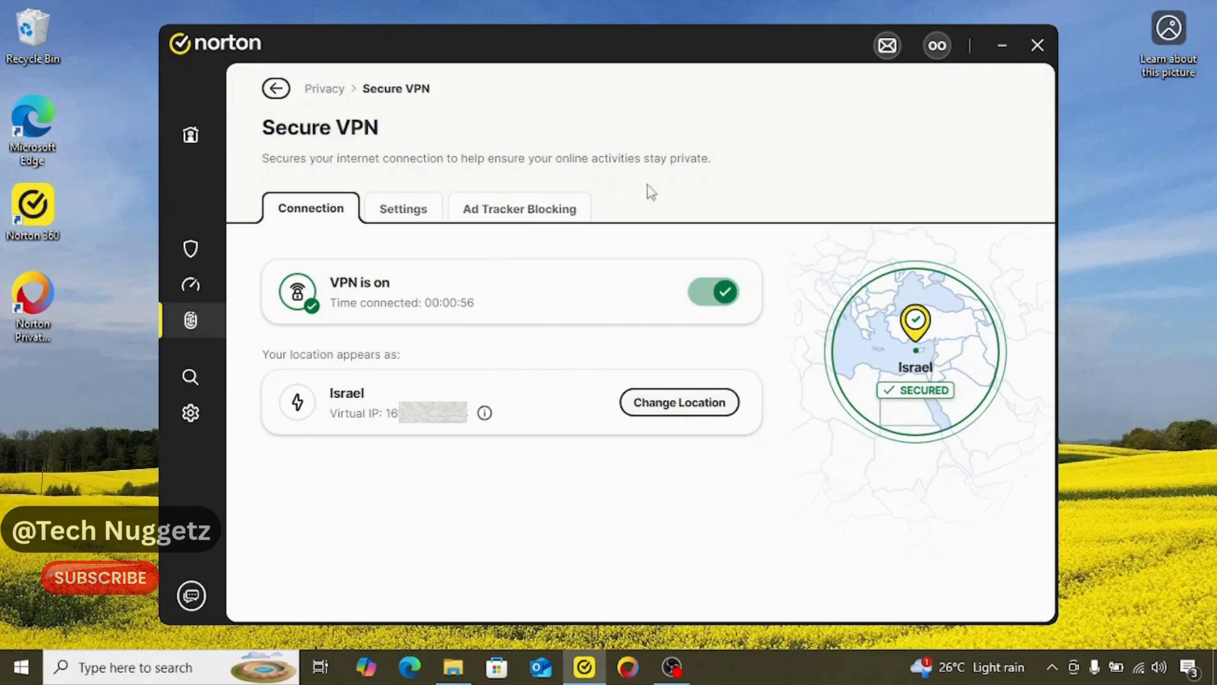
pyautogui.click(401, 209)
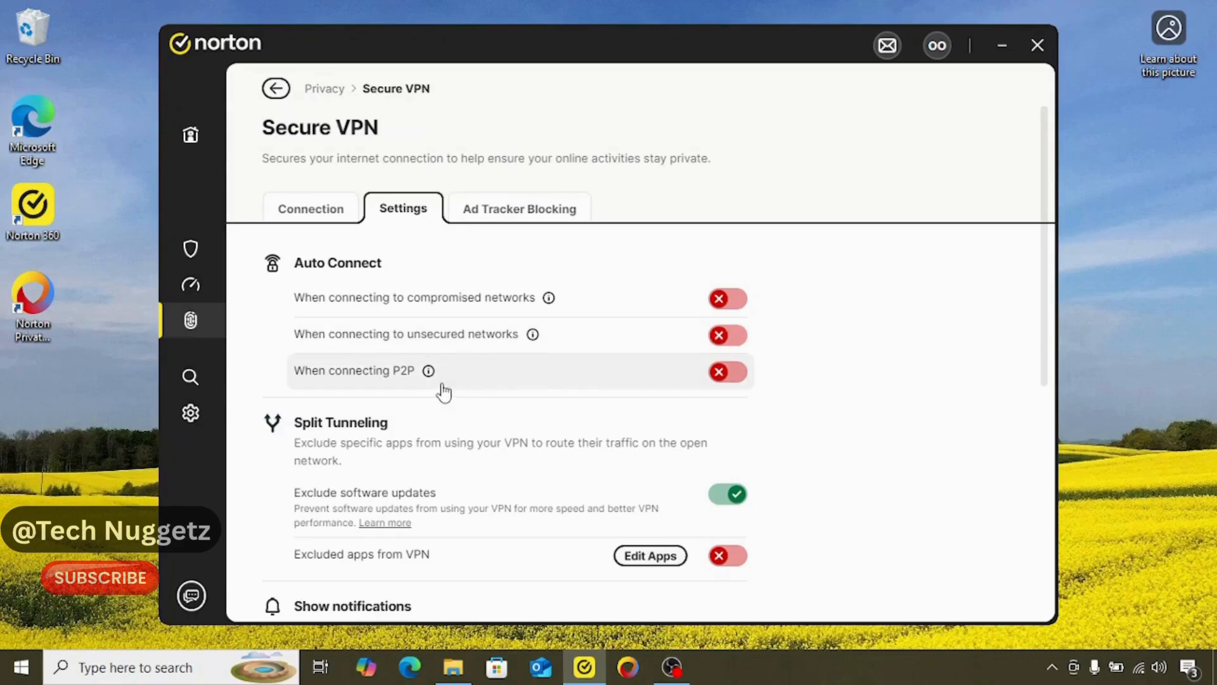
# Step: Review the Secure VPN settings from Auto Connect to multiple active VPNs, opening and closing the list of excluded apps
pyautogui.moveTo(431, 374)
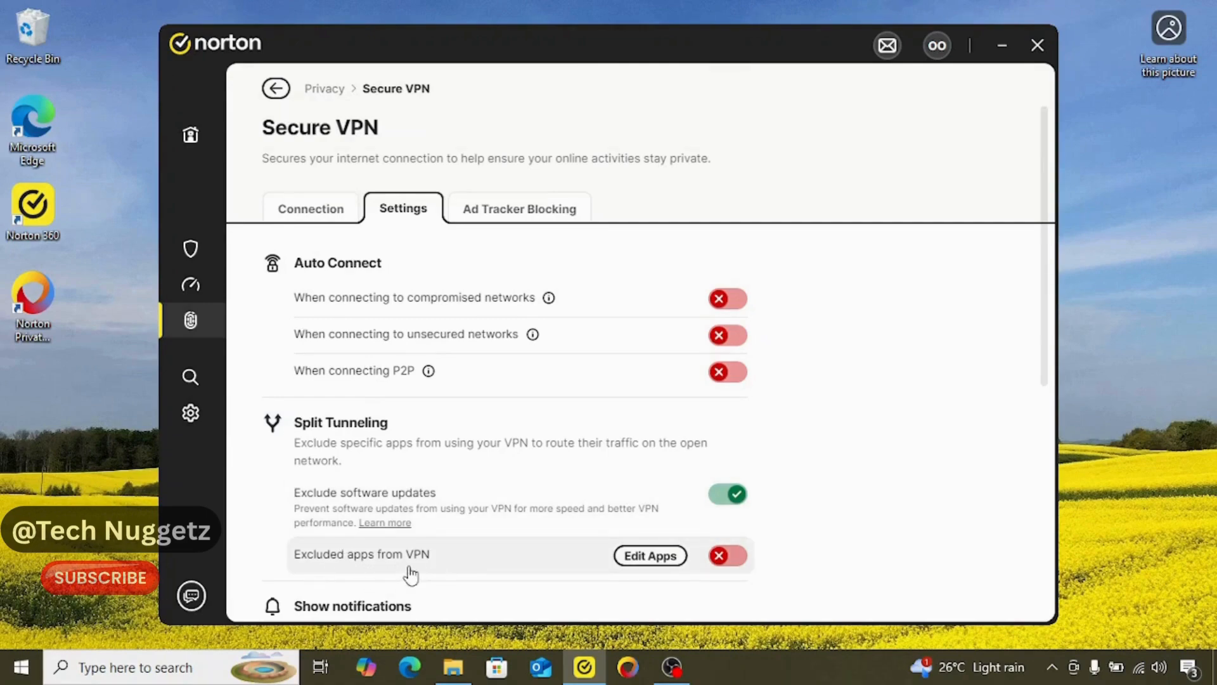
pyautogui.click(648, 563)
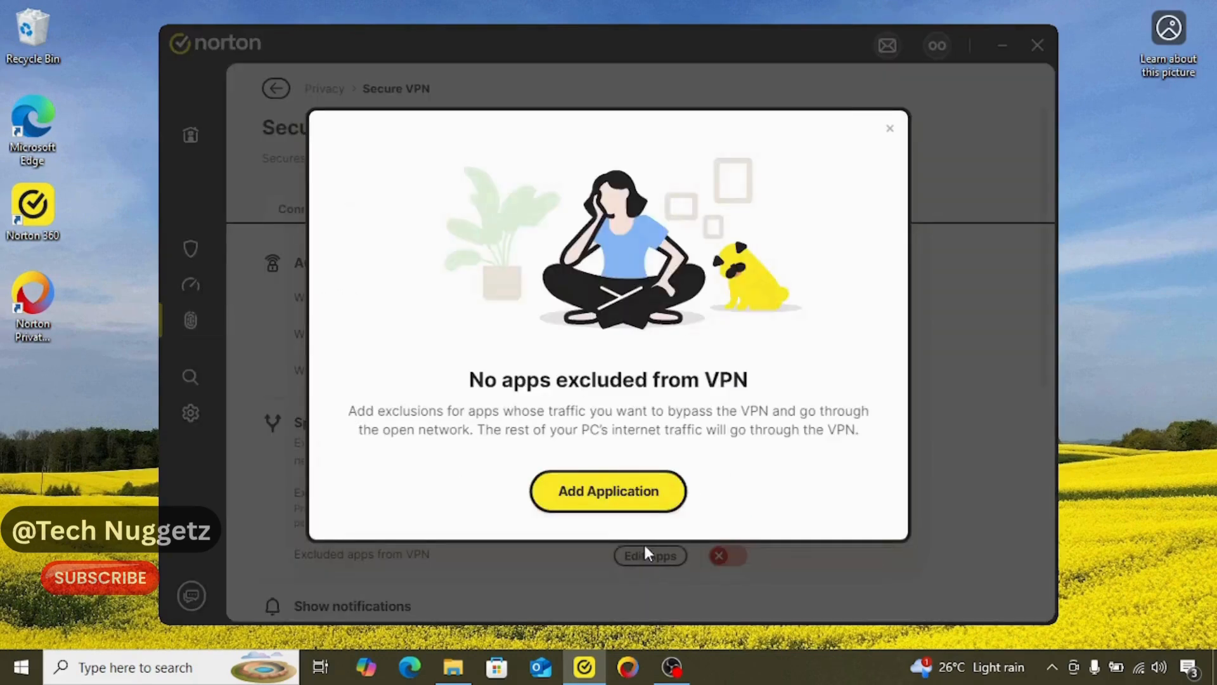
pyautogui.click(894, 130)
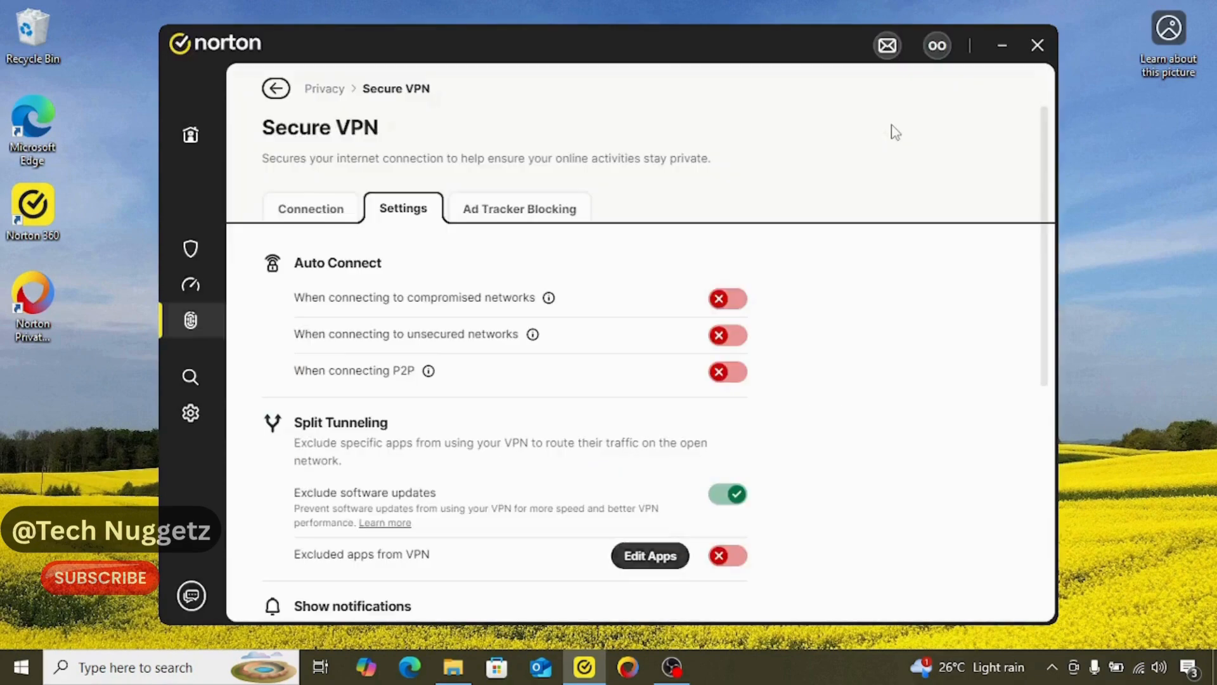
pyautogui.moveTo(1049, 291); pyautogui.dragTo(1046, 502)
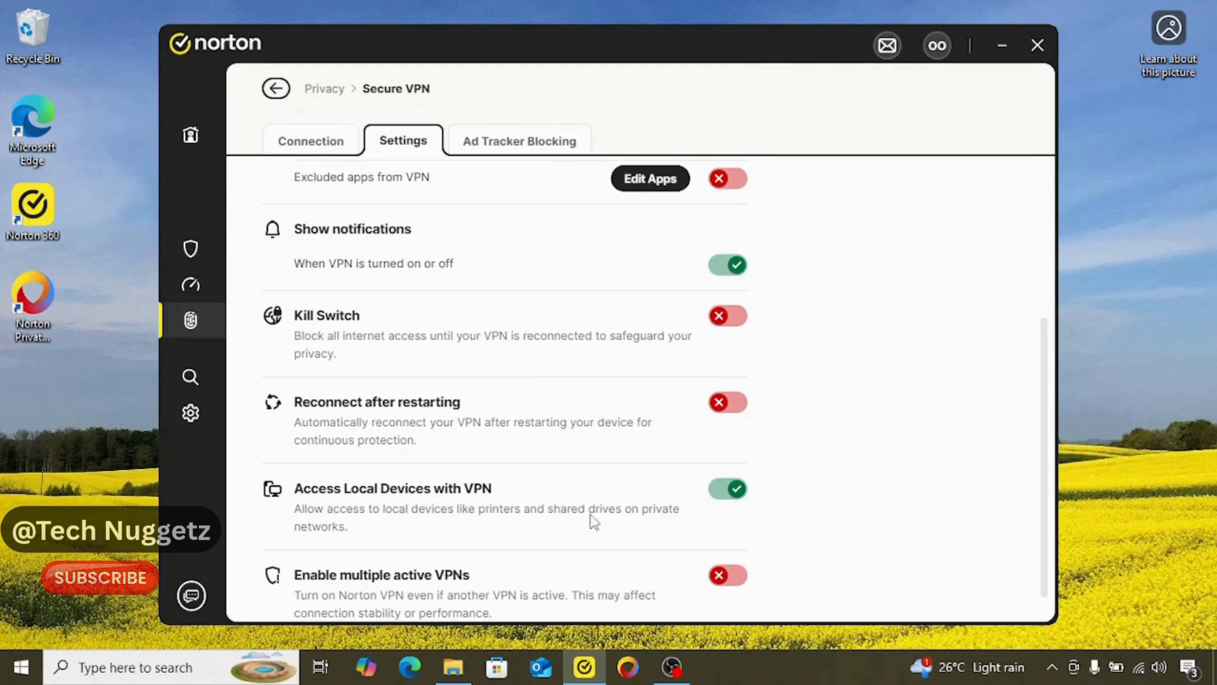
pyautogui.scroll(-1, 1046, 478)
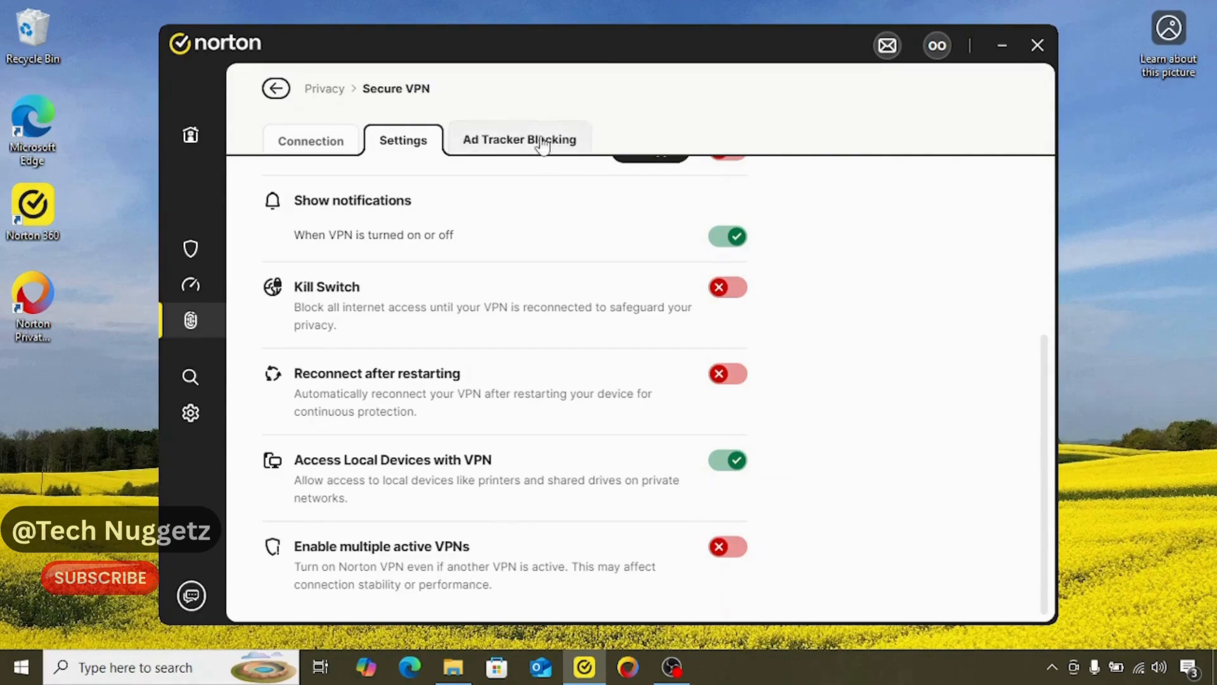
# Step: View Secure VPN's Ad Tracker Blocking options and connection status, then leave the Secure VPN page
pyautogui.scroll(5, 872, 298)
pyautogui.click(538, 207)
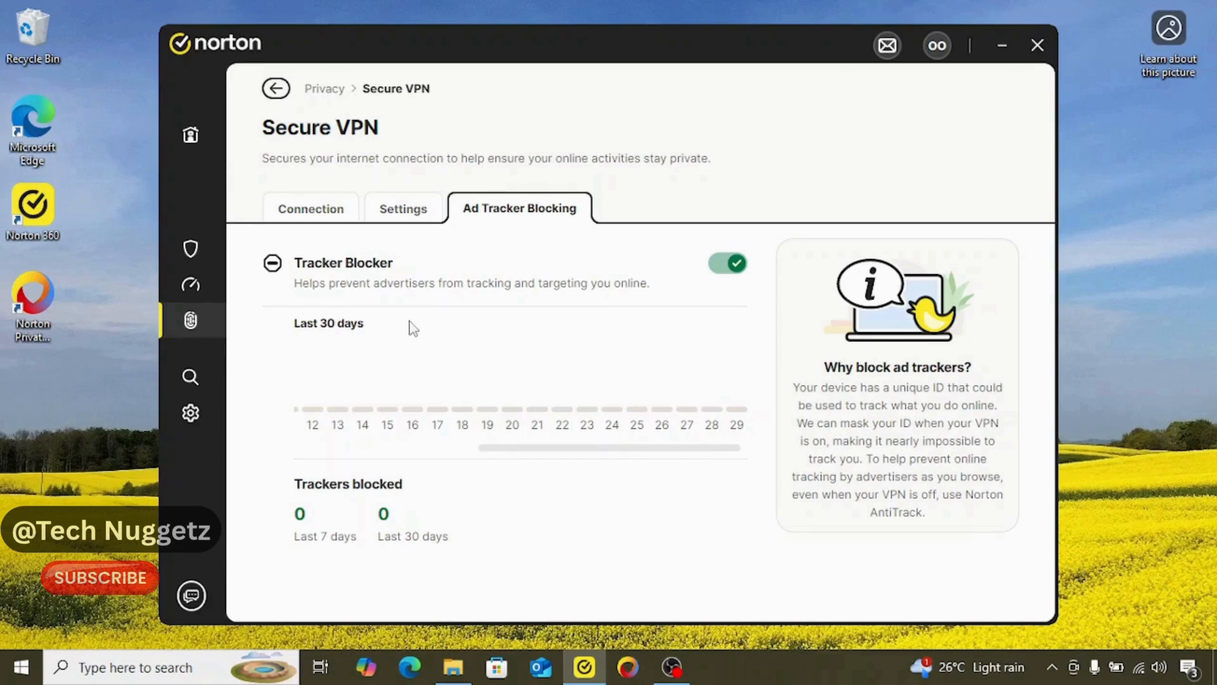
pyautogui.click(315, 213)
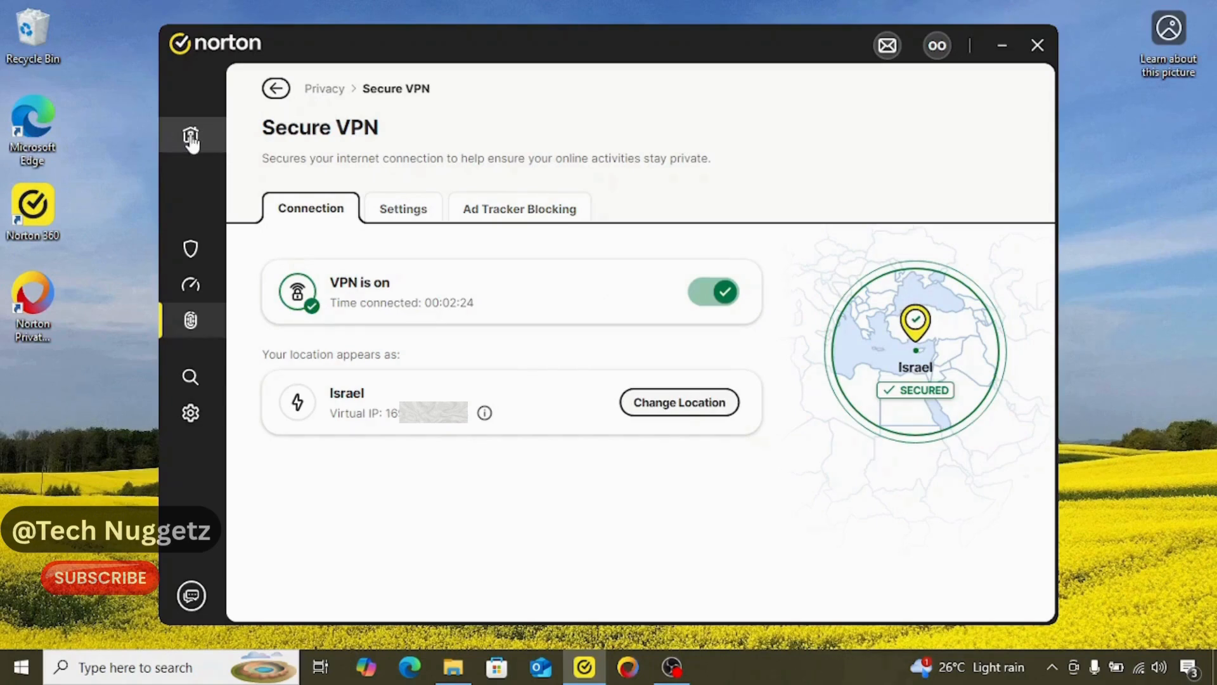
pyautogui.click(272, 88)
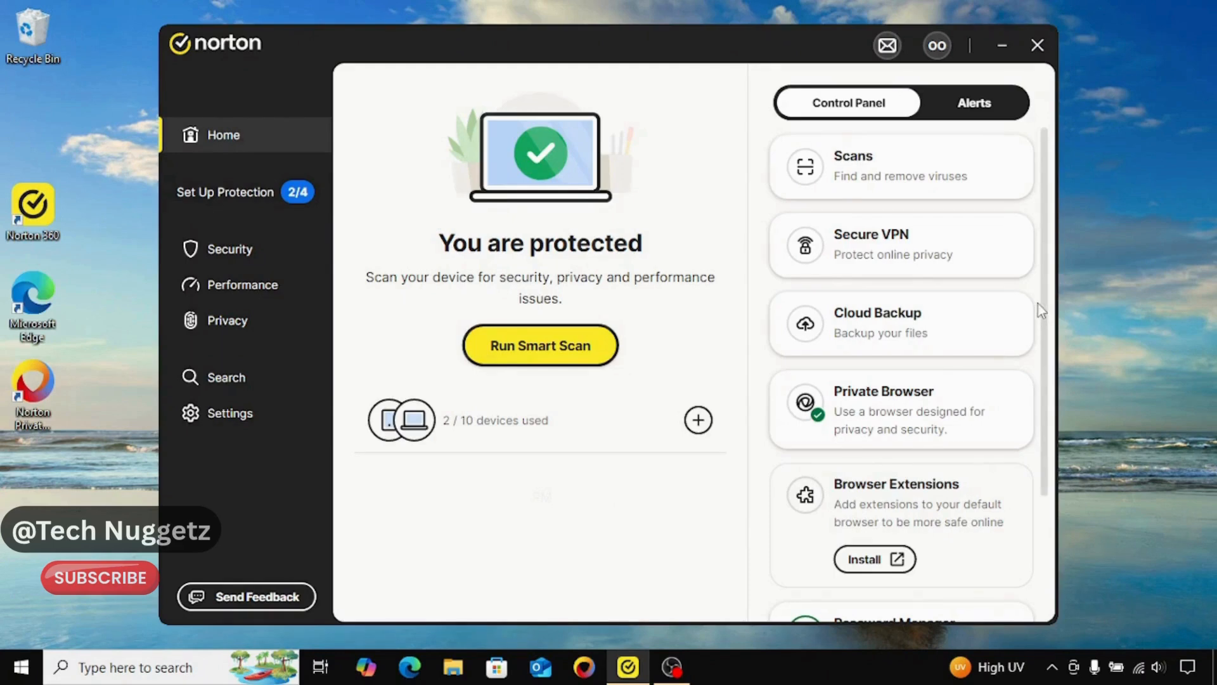
# Step: Look over the home Control Panel features, then examine the tools and additional services offered in the Security section
pyautogui.moveTo(1046, 302); pyautogui.dragTo(1076, 285)
pyautogui.click(240, 251)
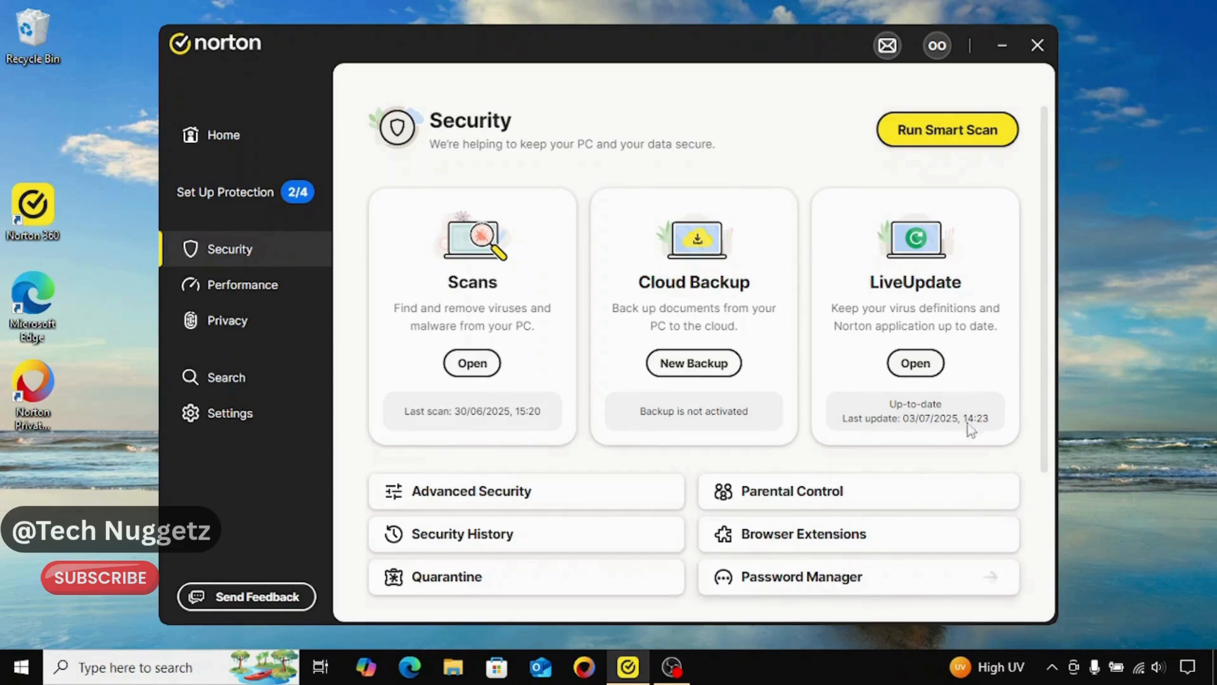
pyautogui.scroll(-1, 1045, 352)
pyautogui.moveTo(1048, 359); pyautogui.dragTo(1050, 505)
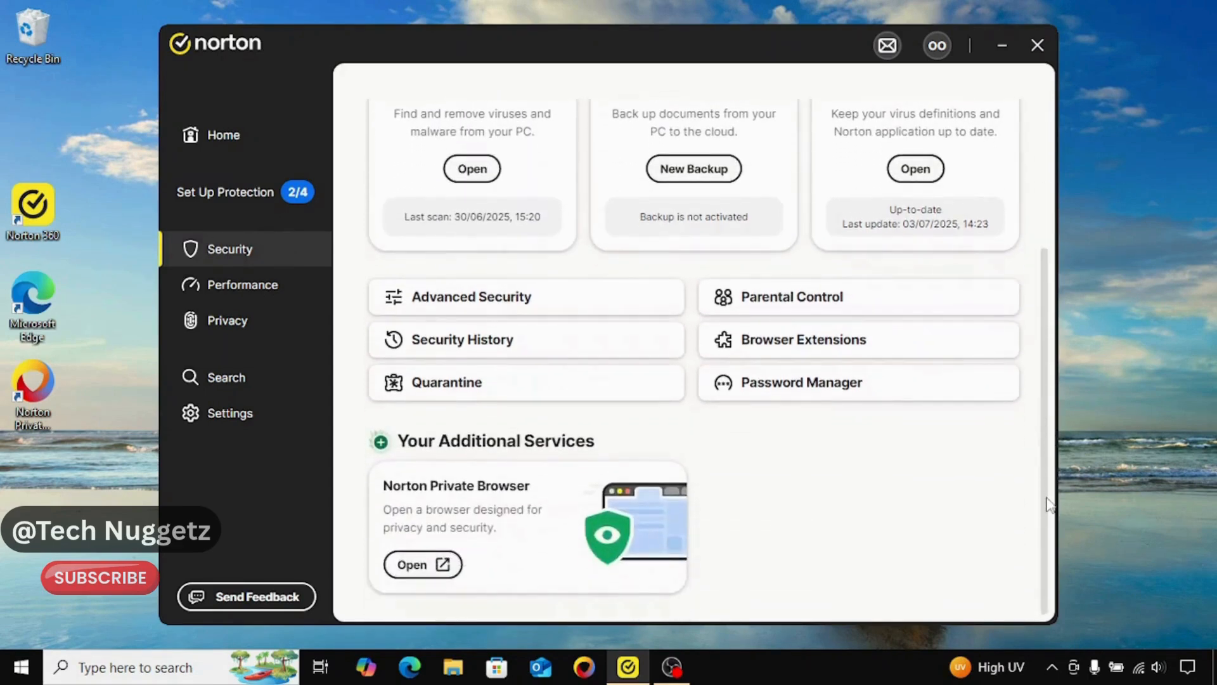
pyautogui.scroll(3, 1045, 431)
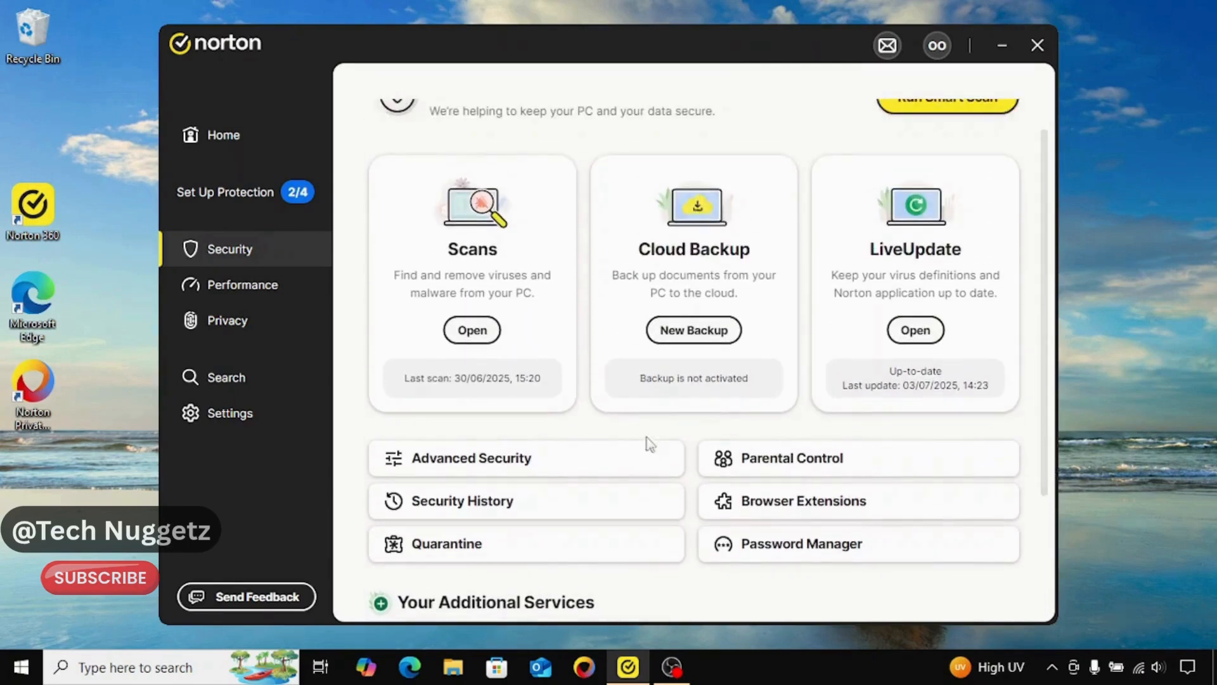
# Step: Review Advanced Security's Antivirus settings for real-time protection, email protection, script control and exclusions, then return to Advanced Security
pyautogui.click(495, 463)
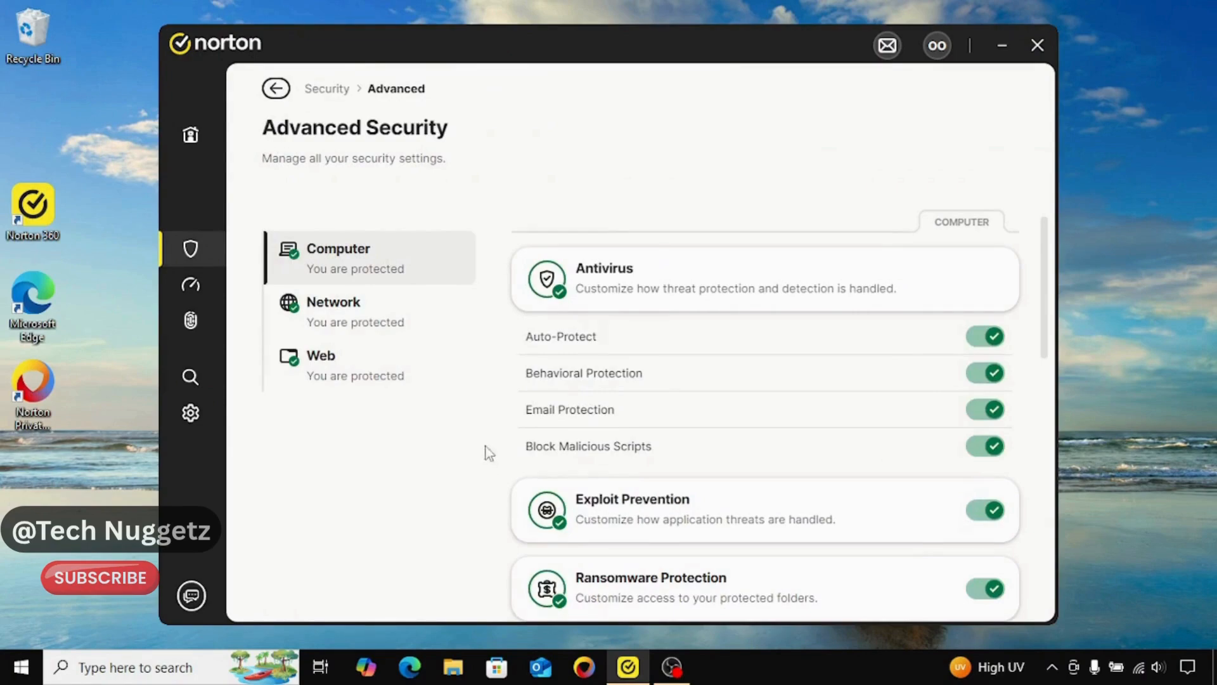
pyautogui.moveTo(905, 281)
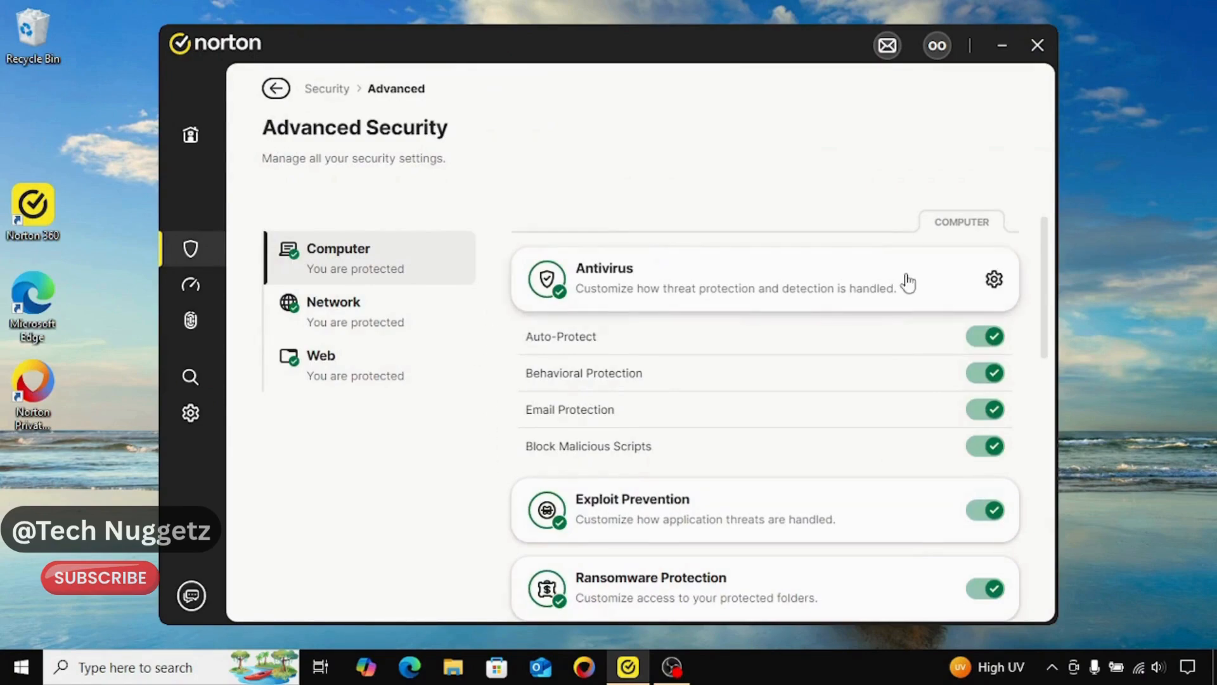
pyautogui.click(994, 279)
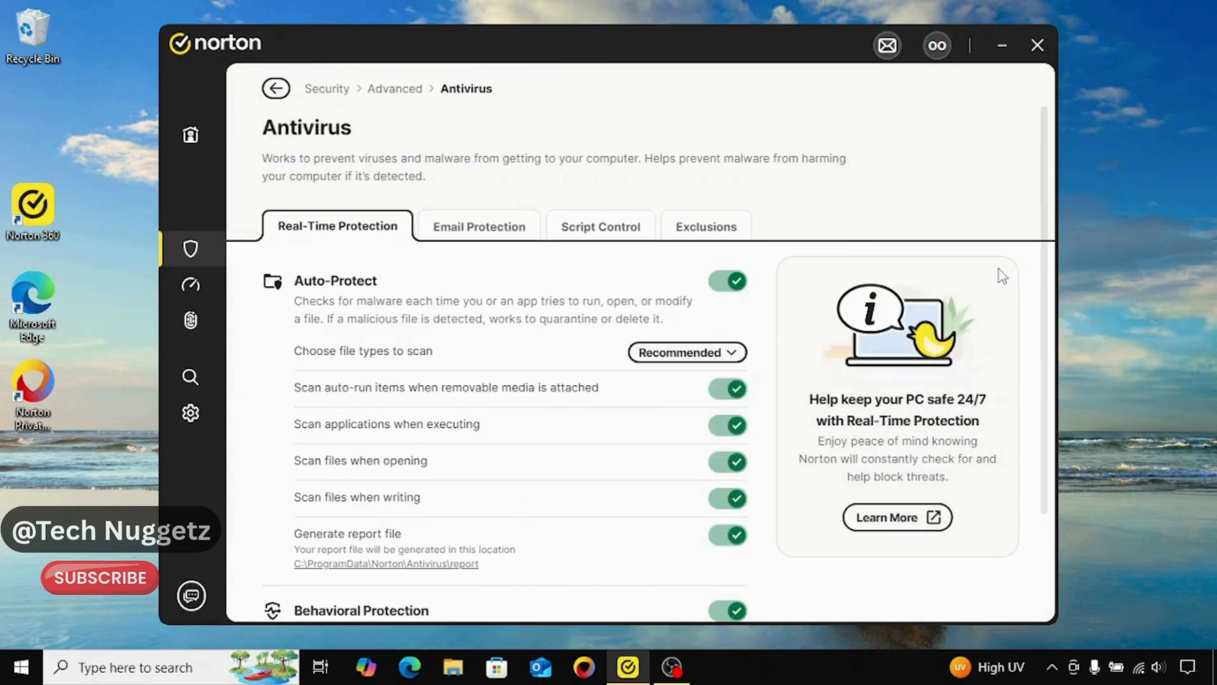
pyautogui.moveTo(1047, 232)
pyautogui.mouseDown()
pyautogui.moveTo(1049, 349)
pyautogui.moveTo(1039, 211)
pyautogui.mouseUp()
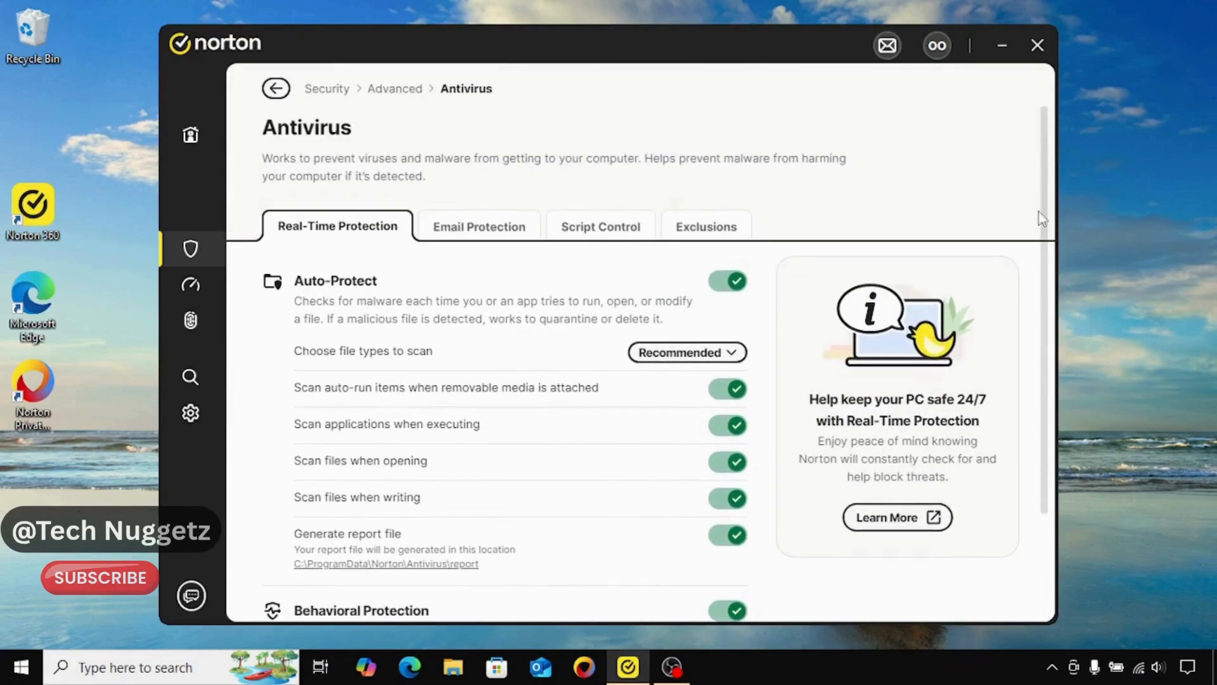
pyautogui.click(477, 225)
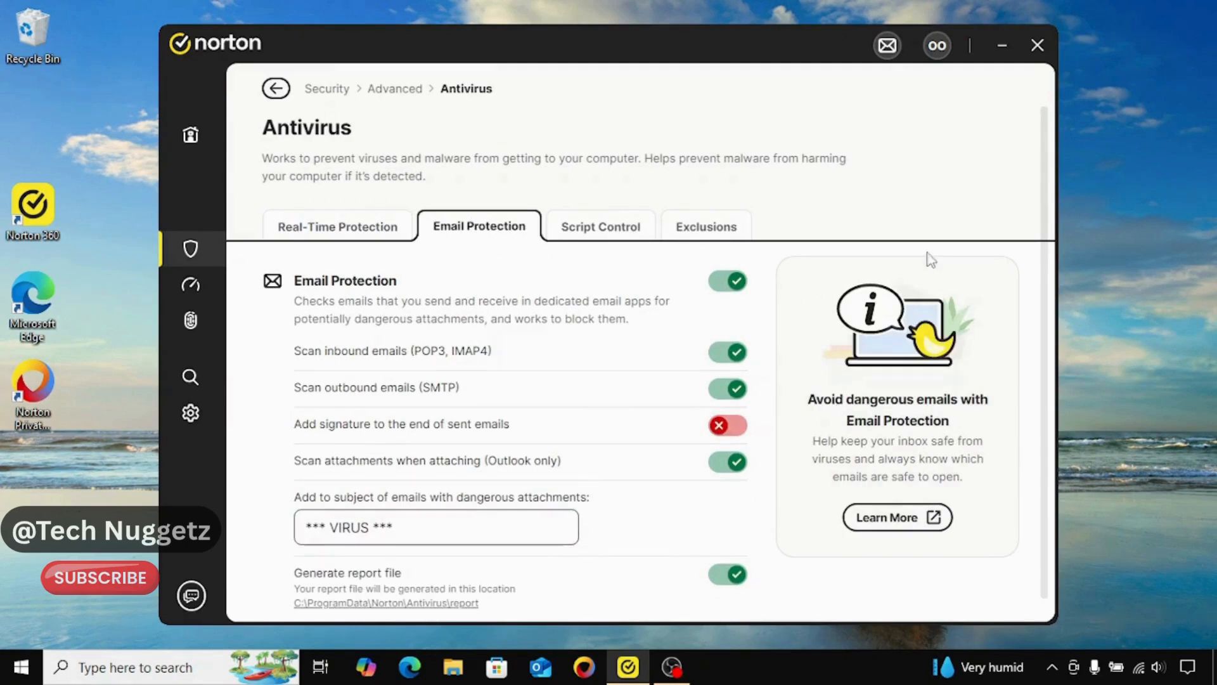
pyautogui.moveTo(1044, 240); pyautogui.dragTo(1019, 174)
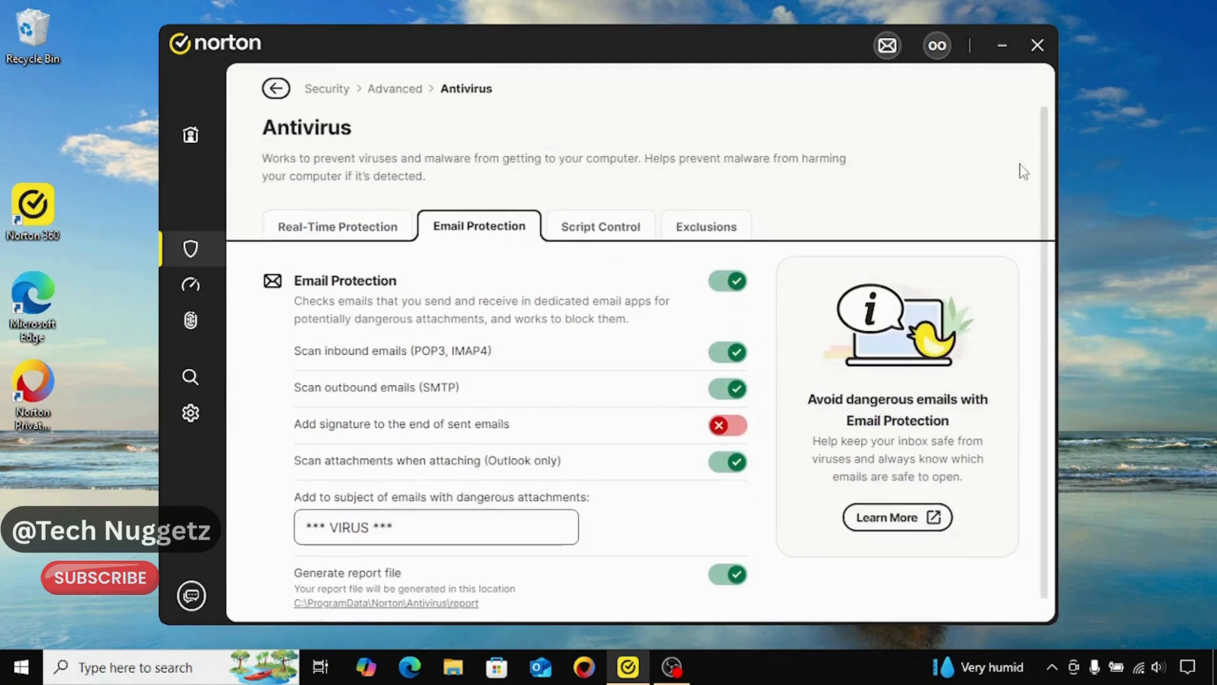
pyautogui.click(595, 231)
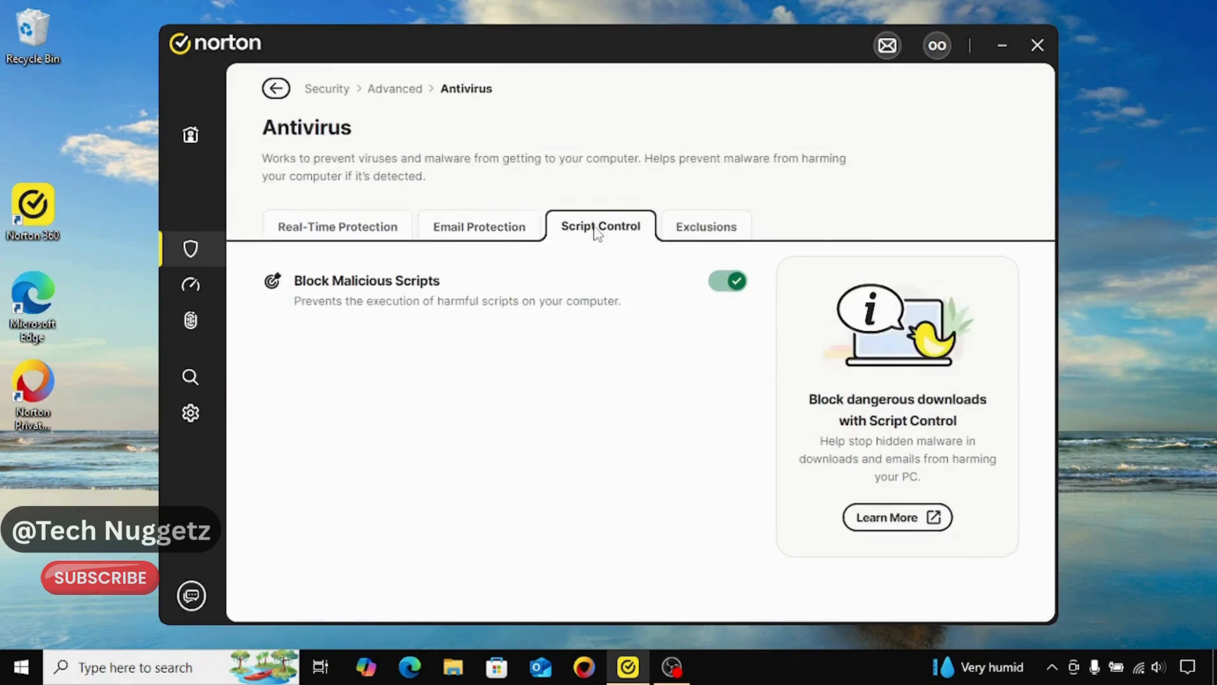
pyautogui.click(720, 236)
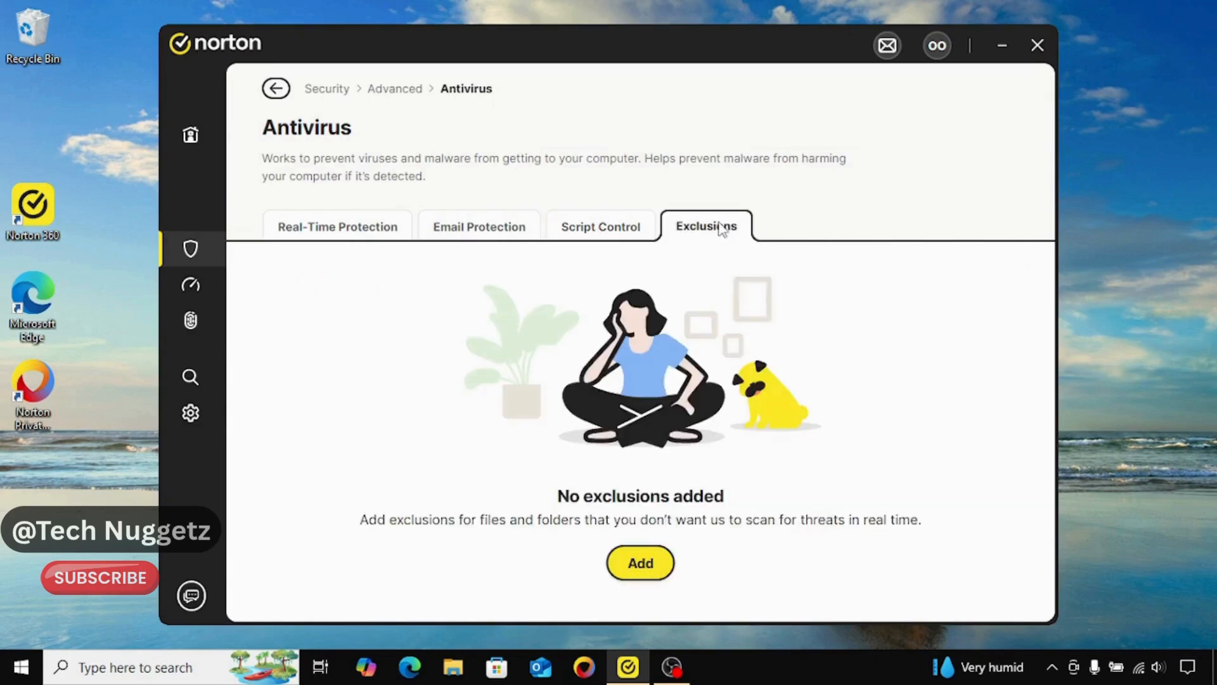
pyautogui.click(276, 92)
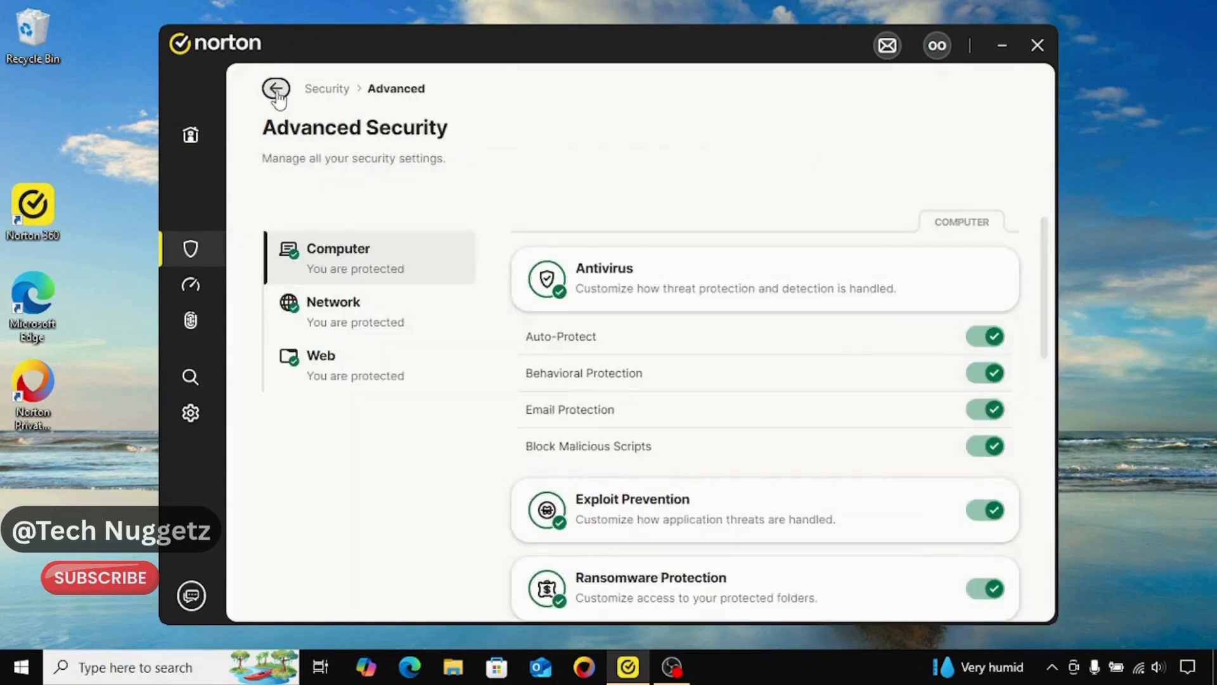
# Step: Examine the Exploit Prevention settings for suspicious behavior and system modifications, then return to Advanced Security
pyautogui.moveTo(1040, 272); pyautogui.dragTo(1037, 326)
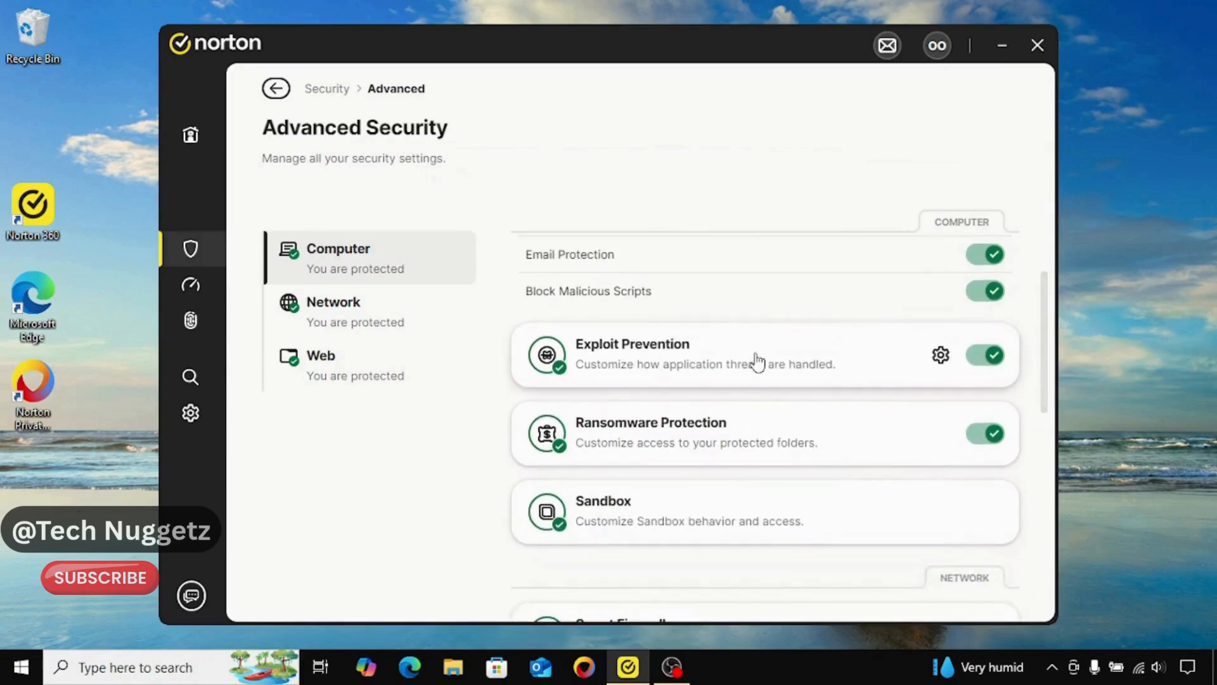
pyautogui.click(940, 354)
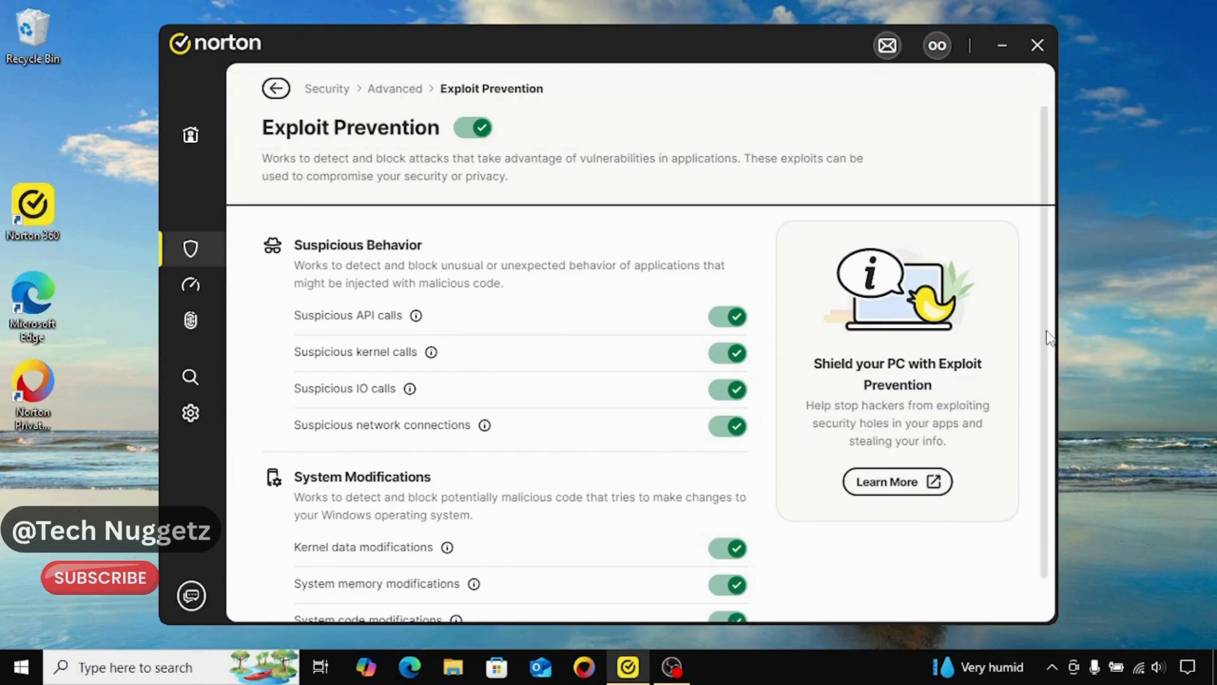
pyautogui.scroll(-3, 1046, 340)
pyautogui.scroll(3, 1045, 437)
pyautogui.click(277, 89)
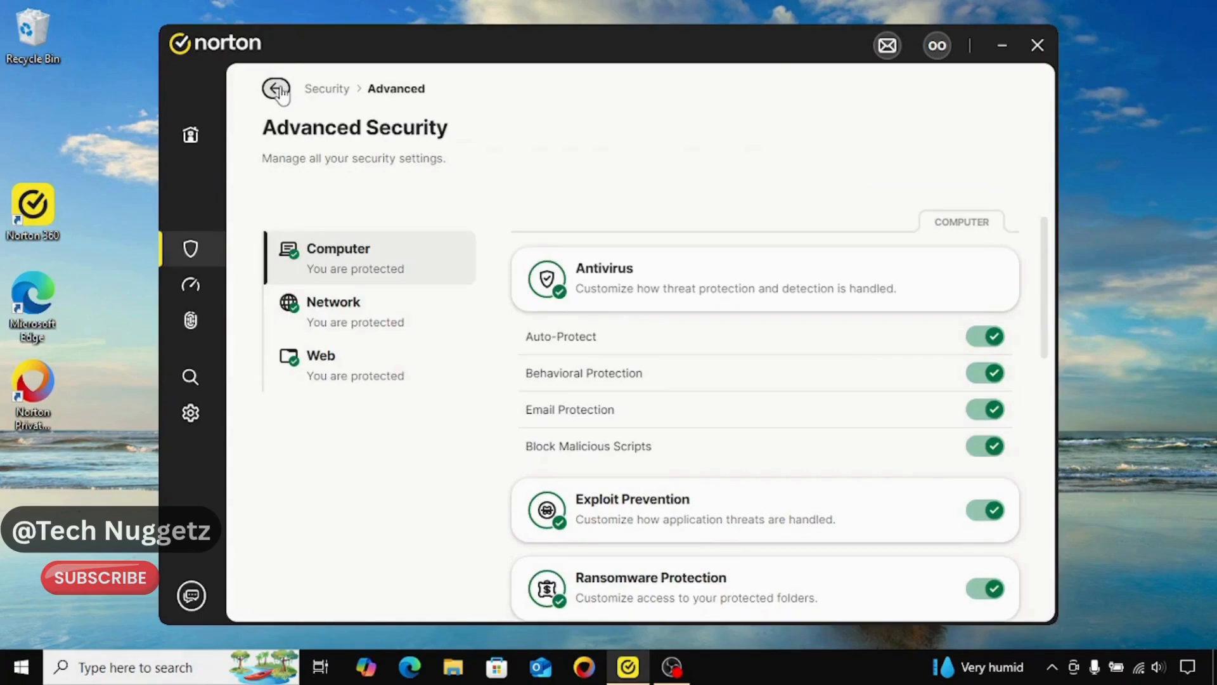
# Step: Review Ransomware Protection's protected folders, protected file types, app permissions and mode settings, then return to Advanced Security
pyautogui.scroll(-3, 784, 429)
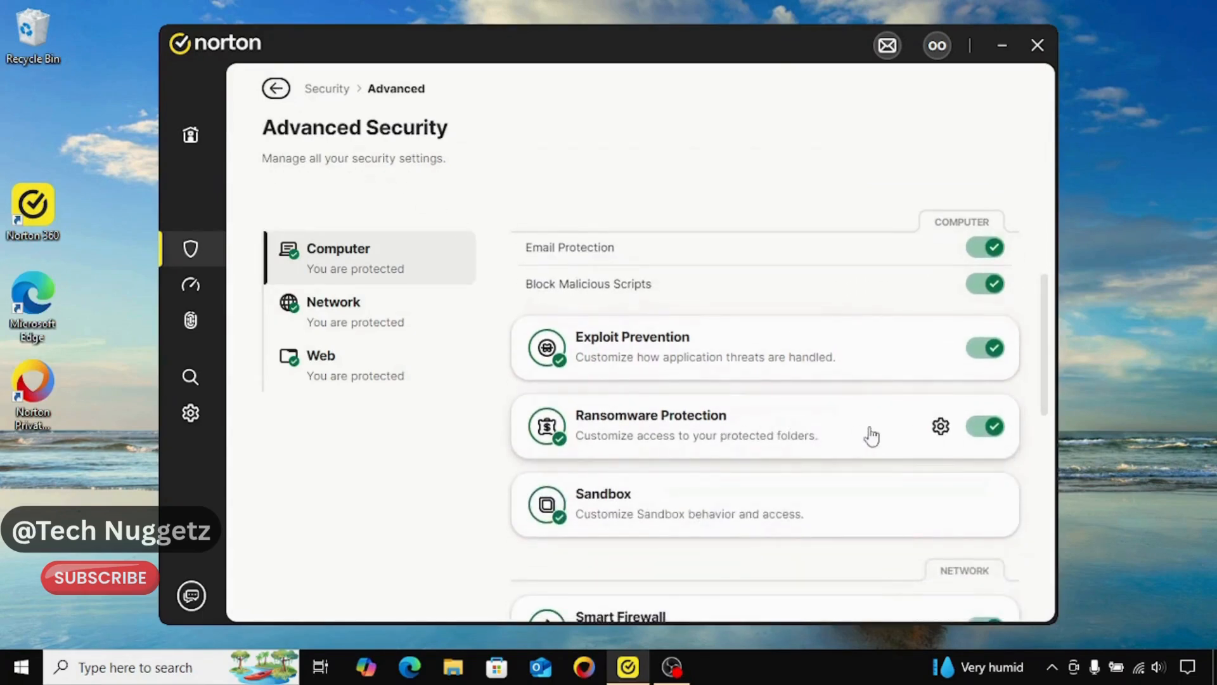
pyautogui.click(940, 426)
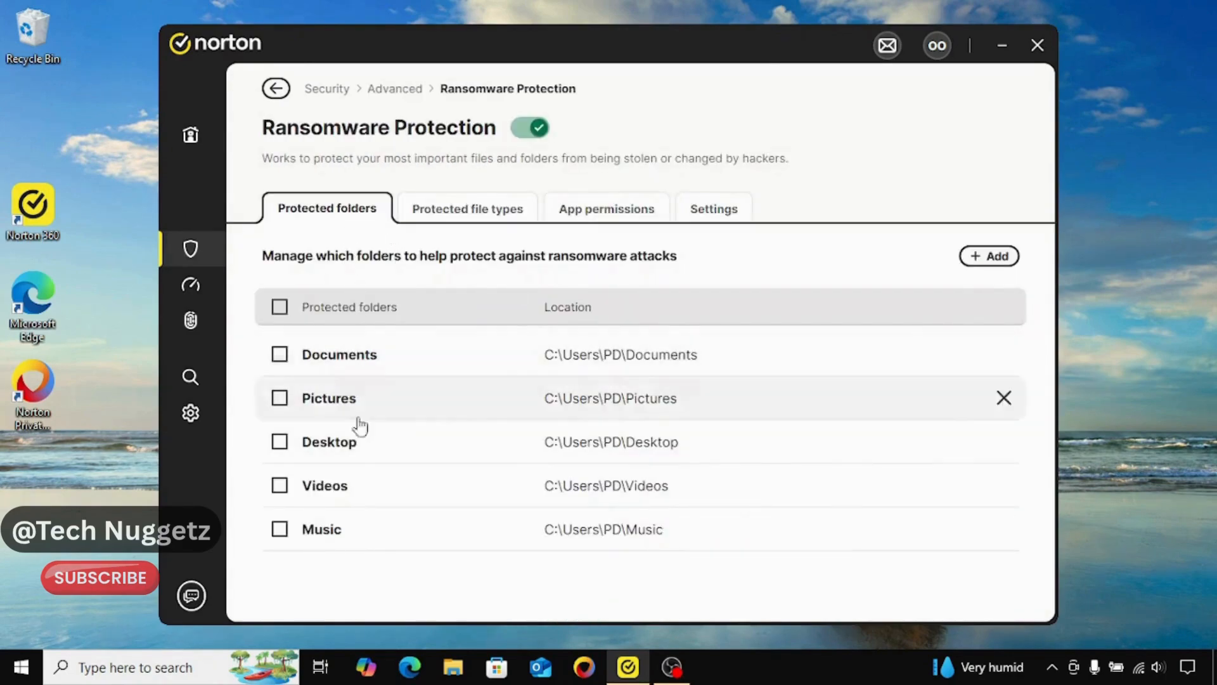
pyautogui.click(461, 209)
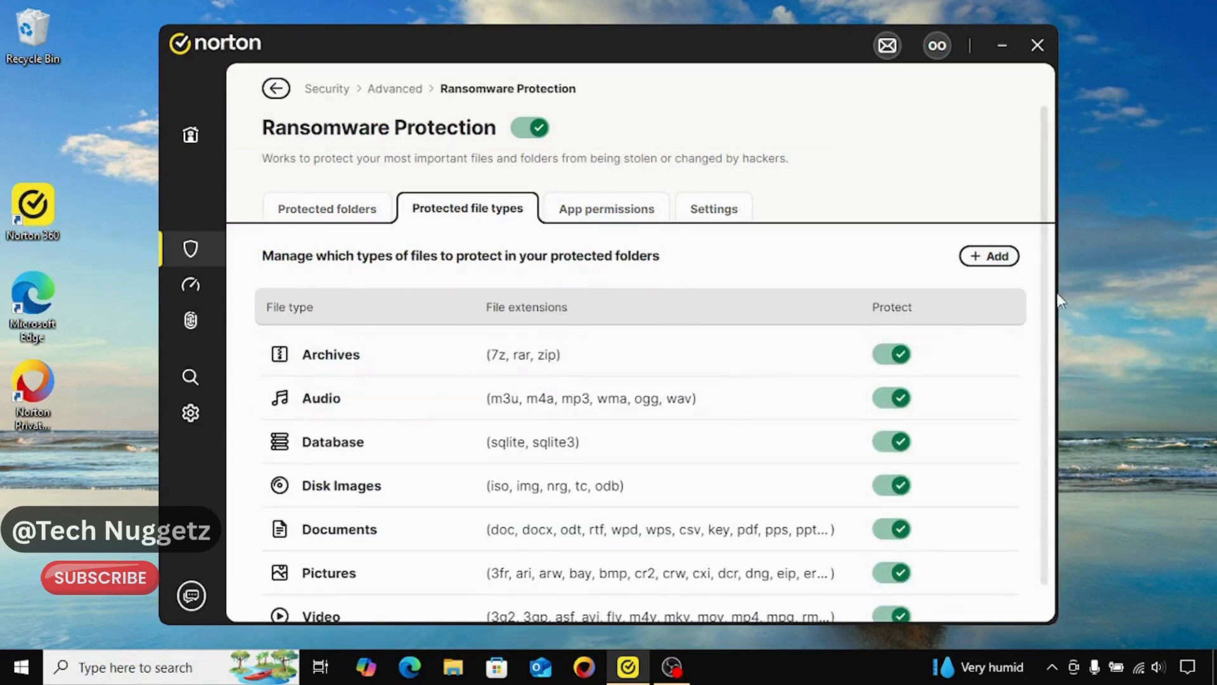
pyautogui.scroll(-1, 1046, 380)
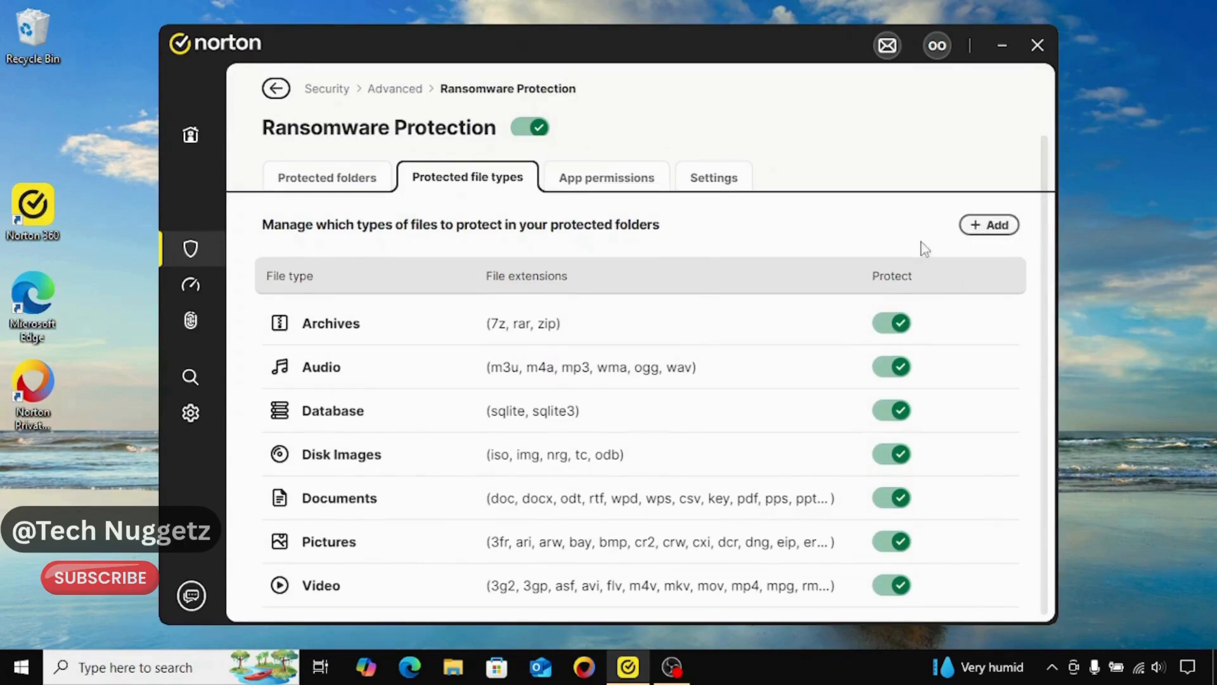
pyautogui.click(589, 183)
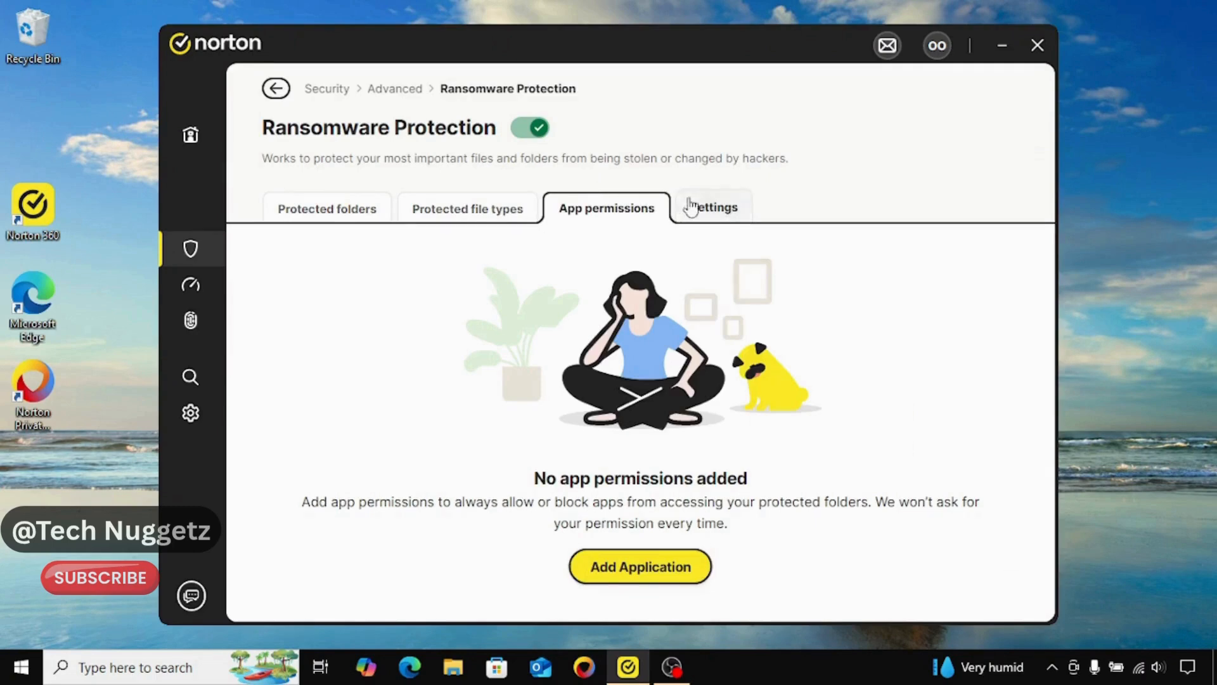
pyautogui.click(717, 217)
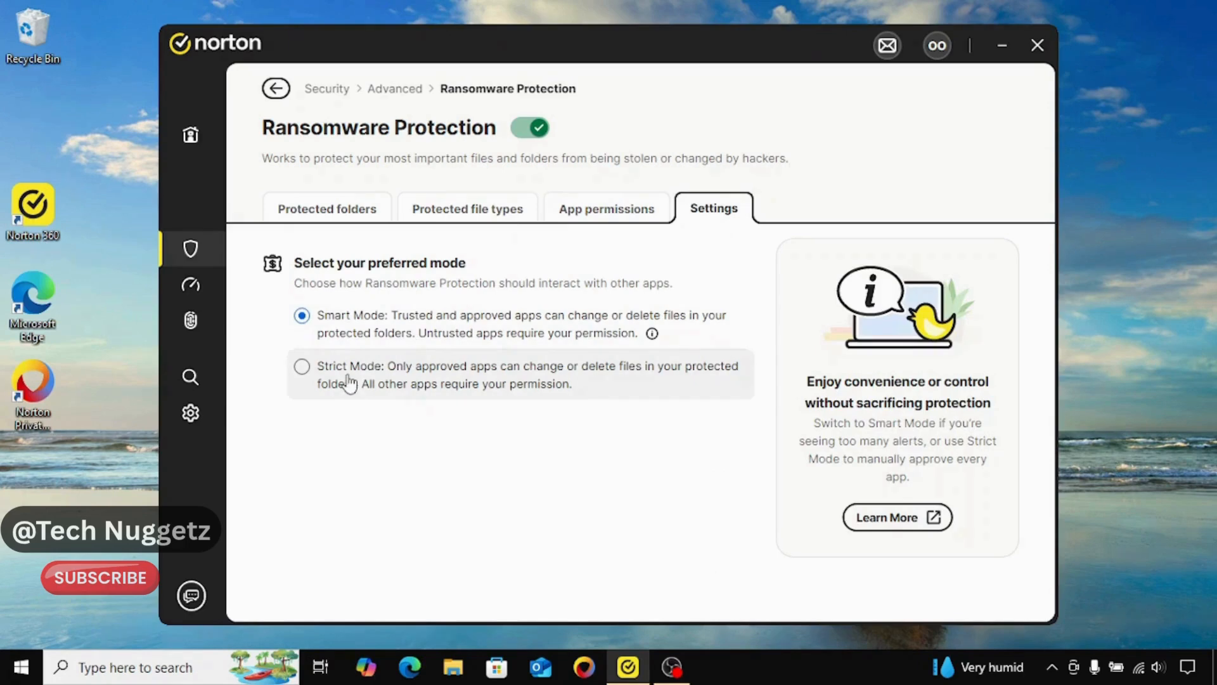
pyautogui.click(280, 93)
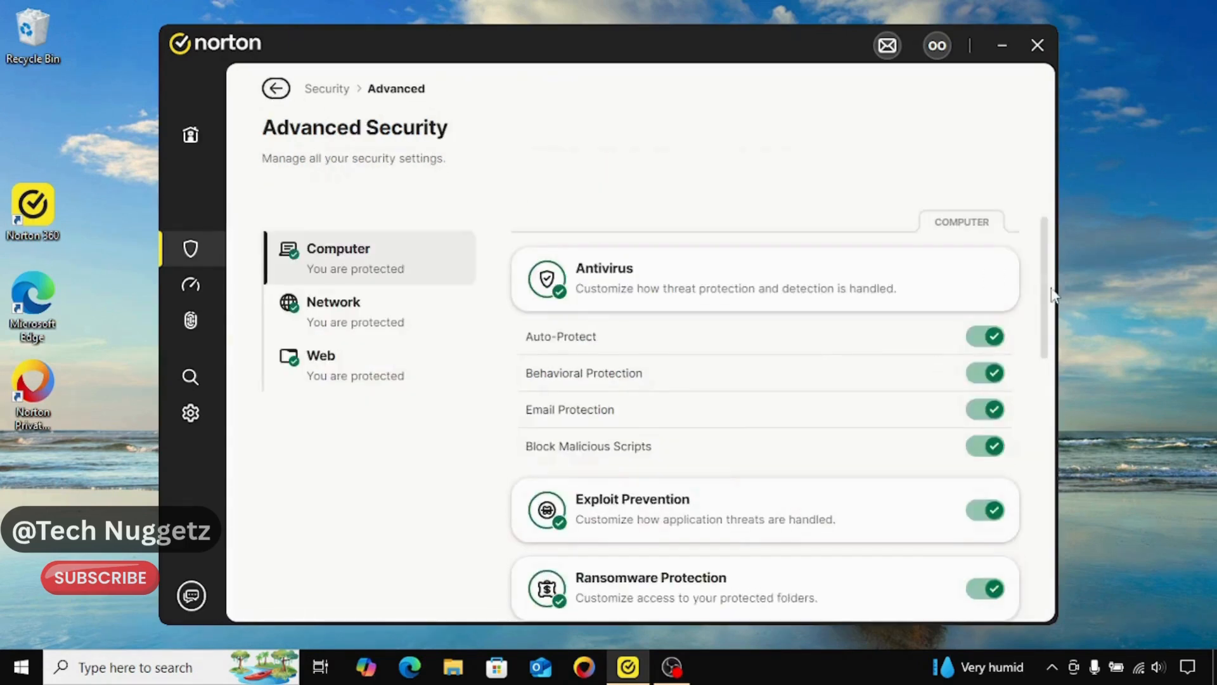
# Step: Review the Sandbox feature's app, permanent sandbox and settings pages, then return to Advanced Security
pyautogui.moveTo(1047, 293); pyautogui.dragTo(1047, 405)
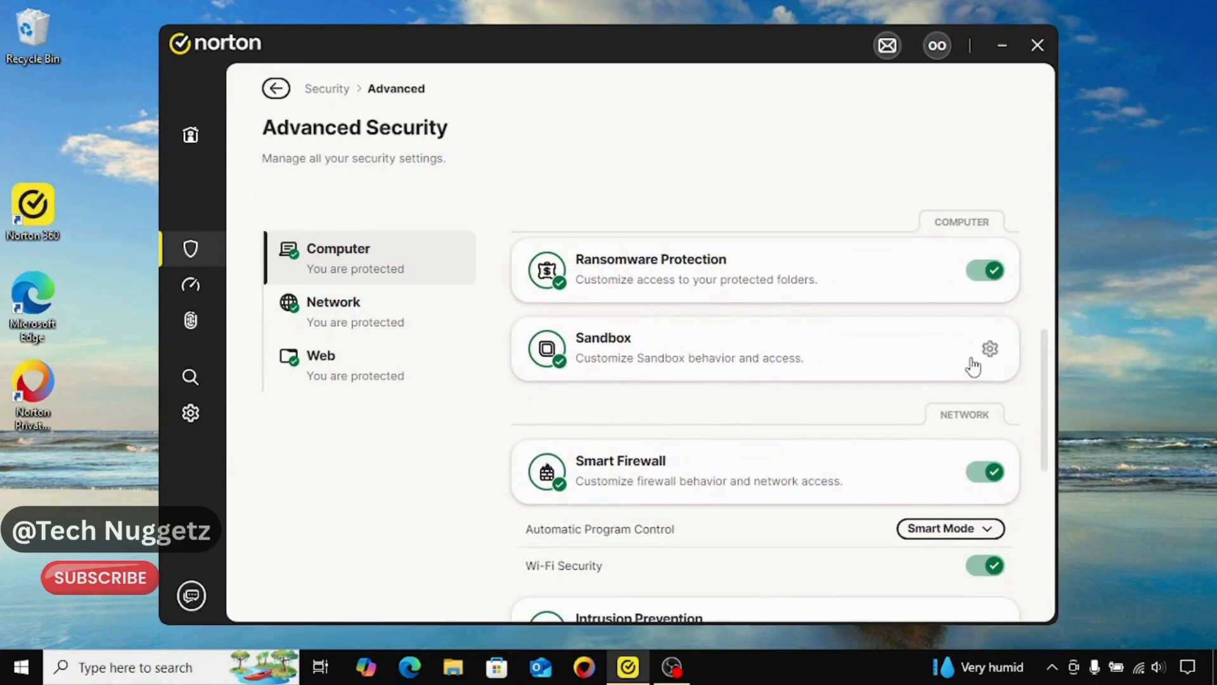
pyautogui.click(994, 349)
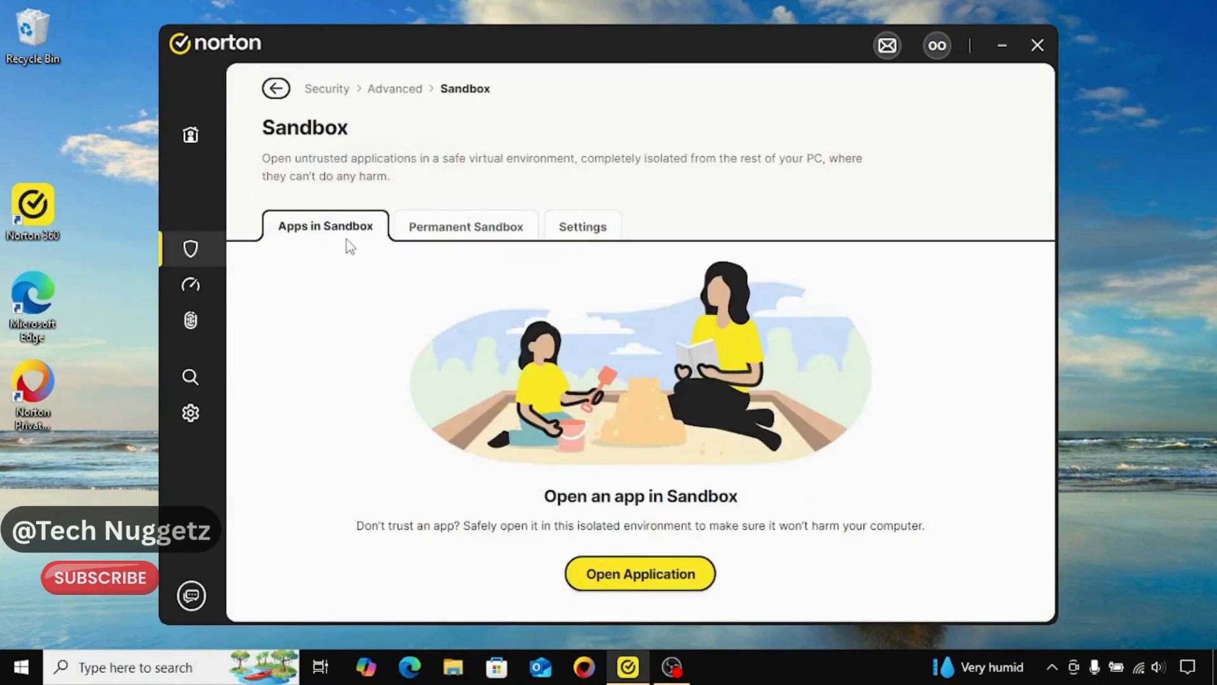
pyautogui.click(472, 227)
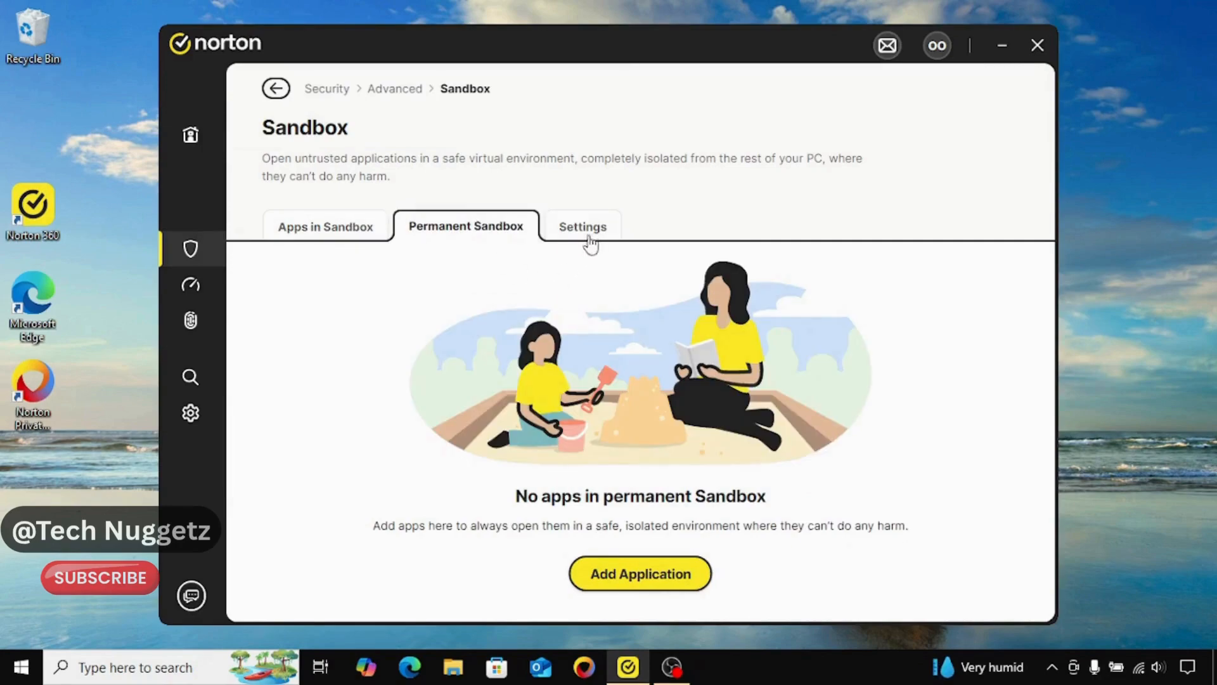
pyautogui.click(588, 235)
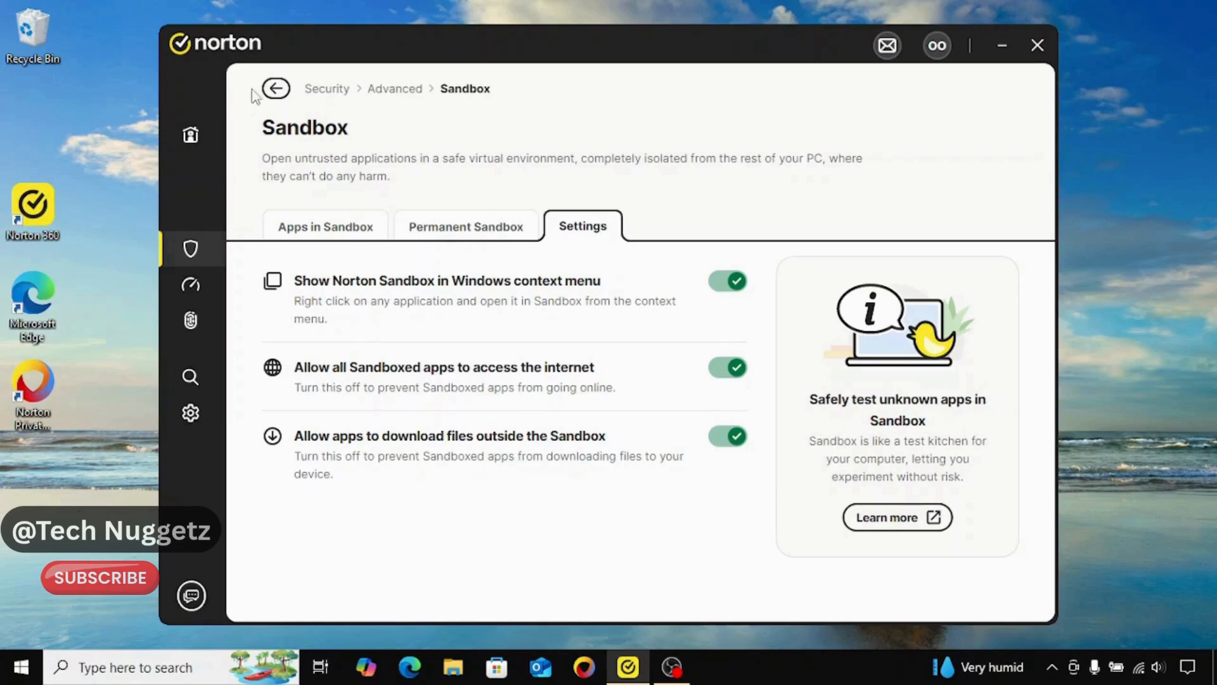
pyautogui.click(276, 89)
# Step: Review Smart Firewall's general, network, program control and traffic rules pages, then return to Advanced Security
pyautogui.moveTo(1047, 306); pyautogui.dragTo(1056, 478)
pyautogui.moveTo(674, 325)
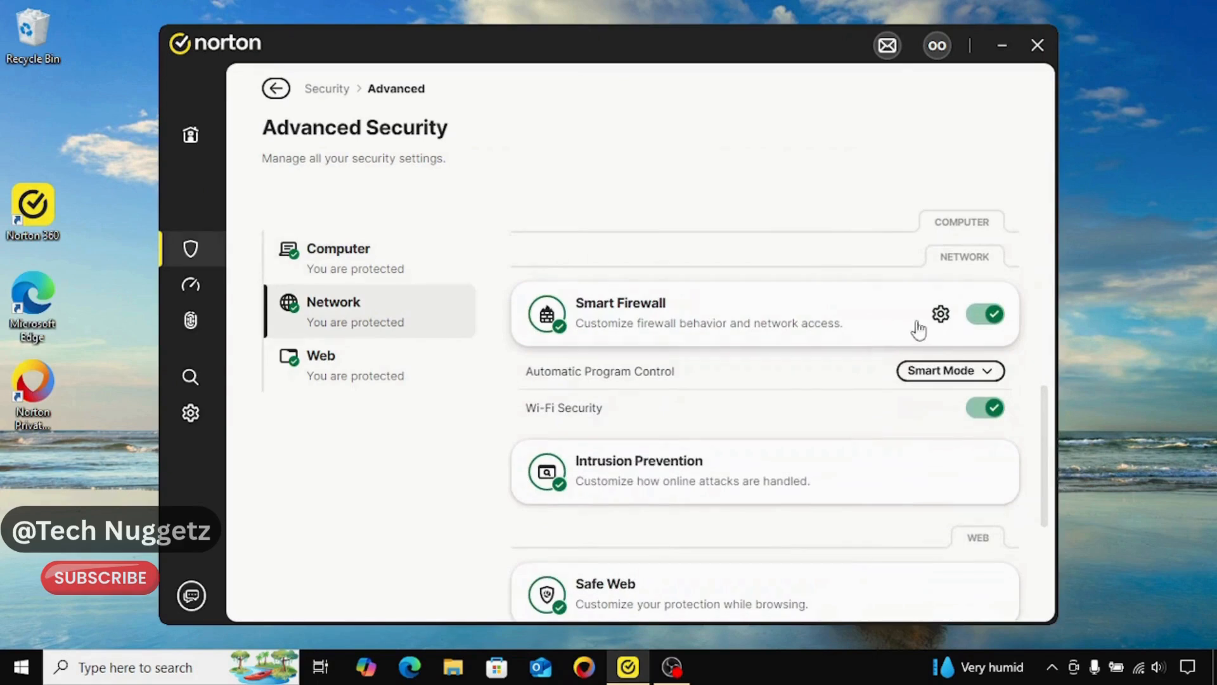
pyautogui.click(941, 314)
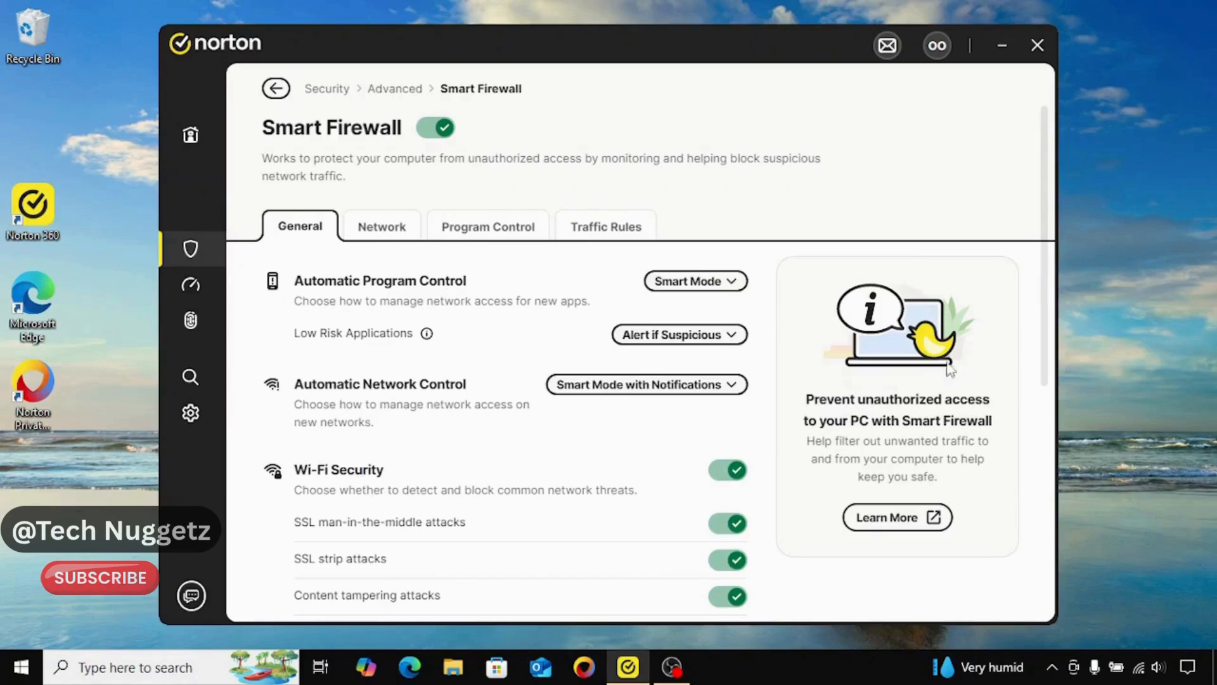
pyautogui.moveTo(1047, 293); pyautogui.dragTo(1069, 546)
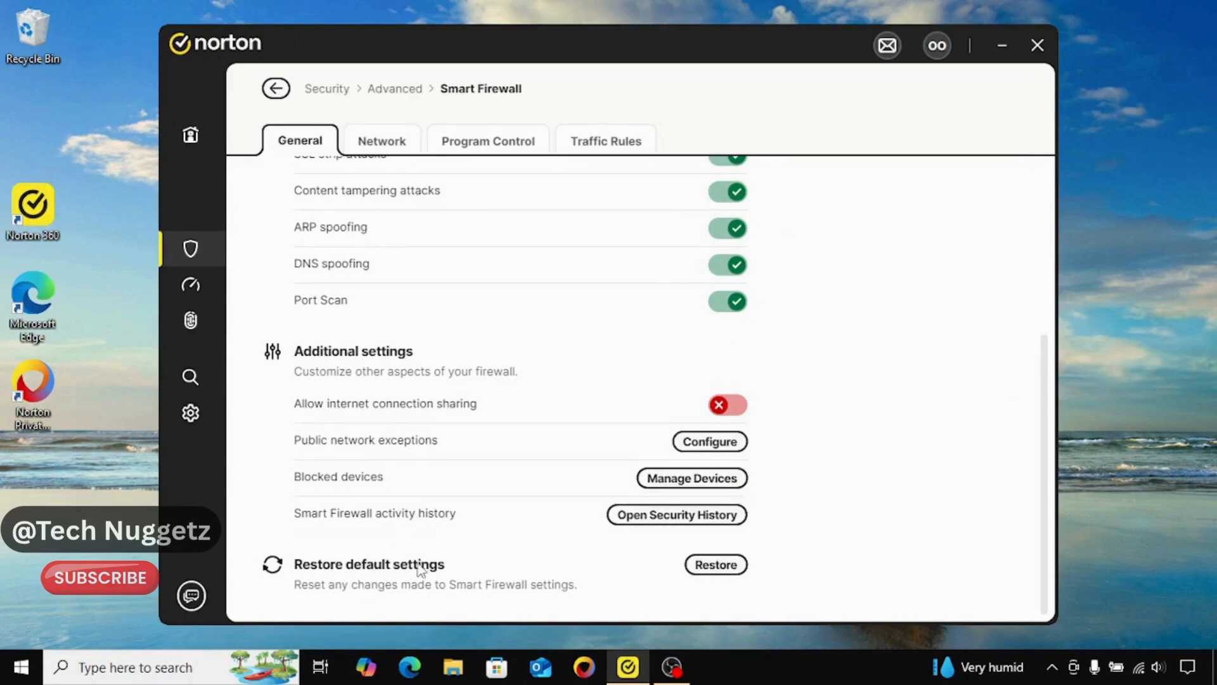
pyautogui.moveTo(1046, 367); pyautogui.dragTo(989, 158)
pyautogui.click(385, 183)
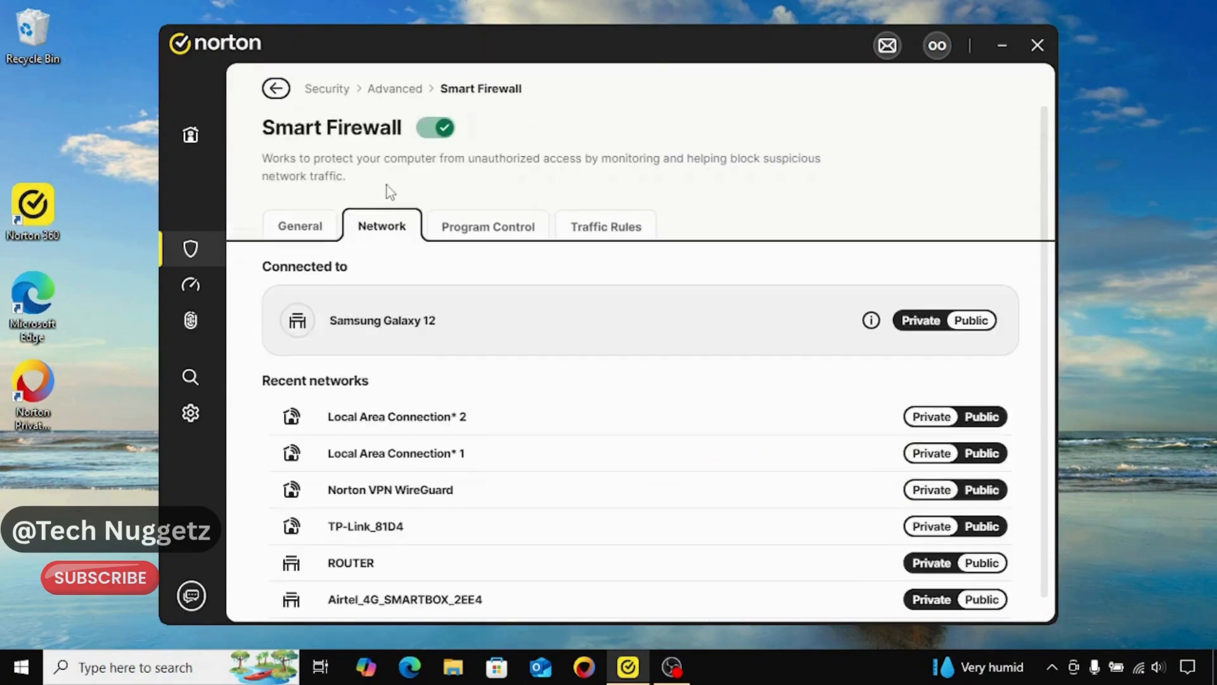
pyautogui.click(490, 229)
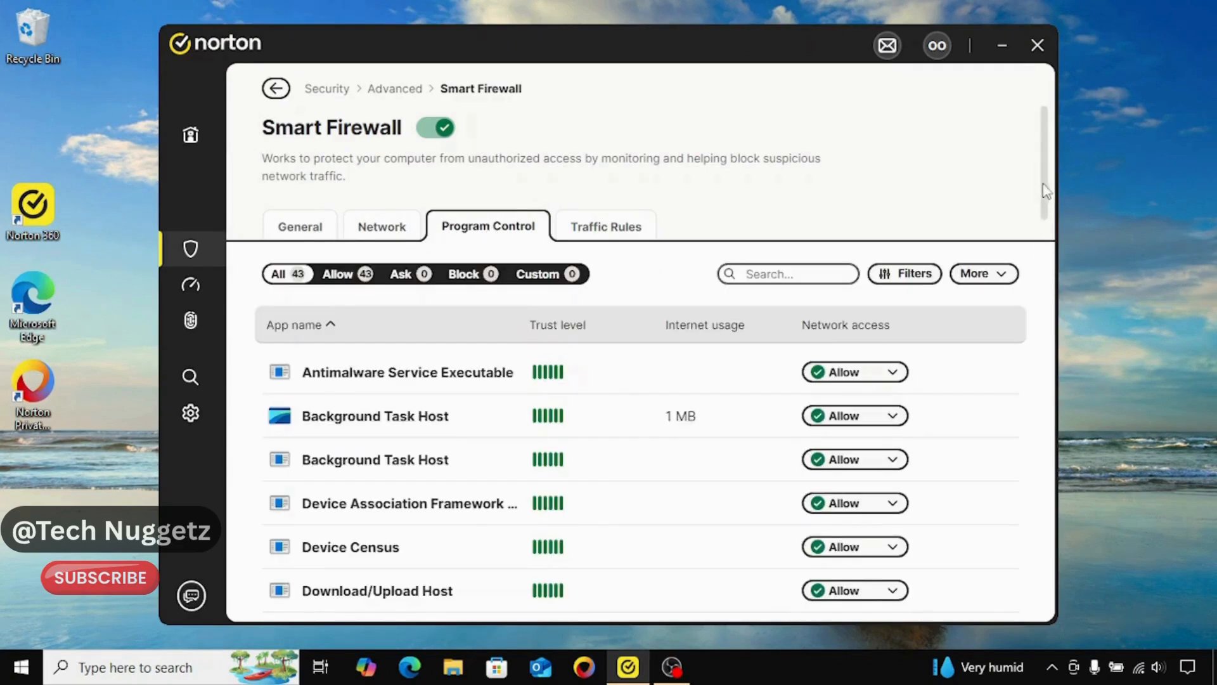
pyautogui.moveTo(1036, 190); pyautogui.dragTo(1063, 175)
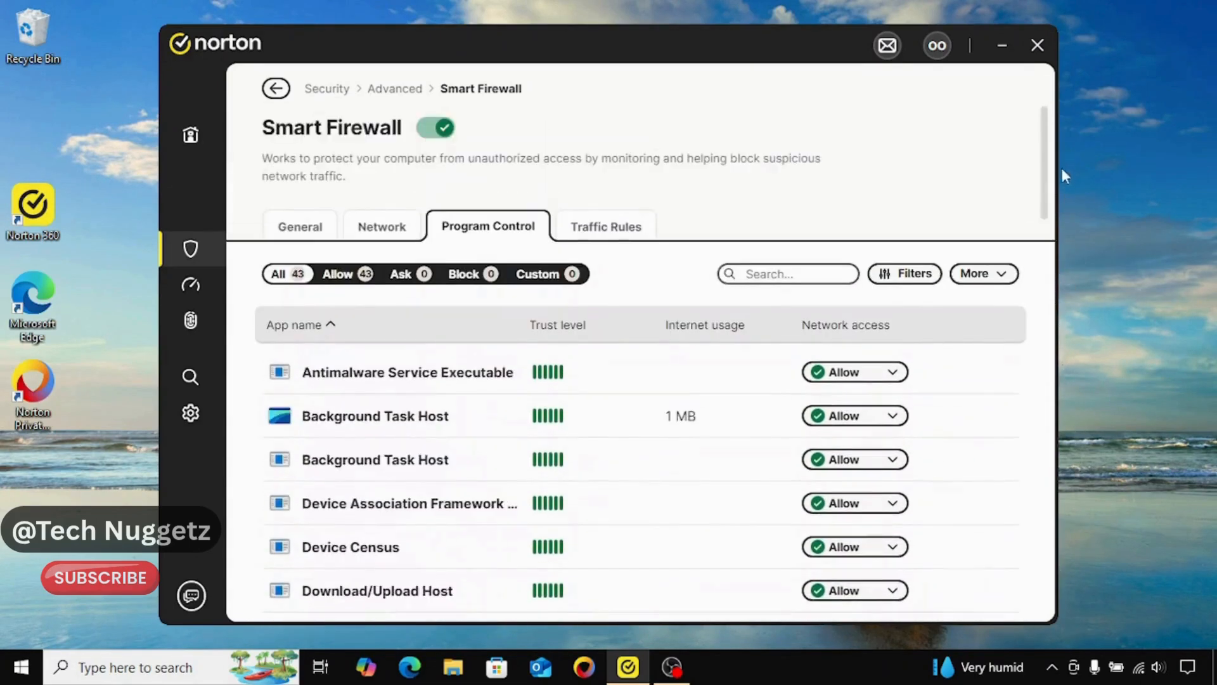
pyautogui.click(633, 225)
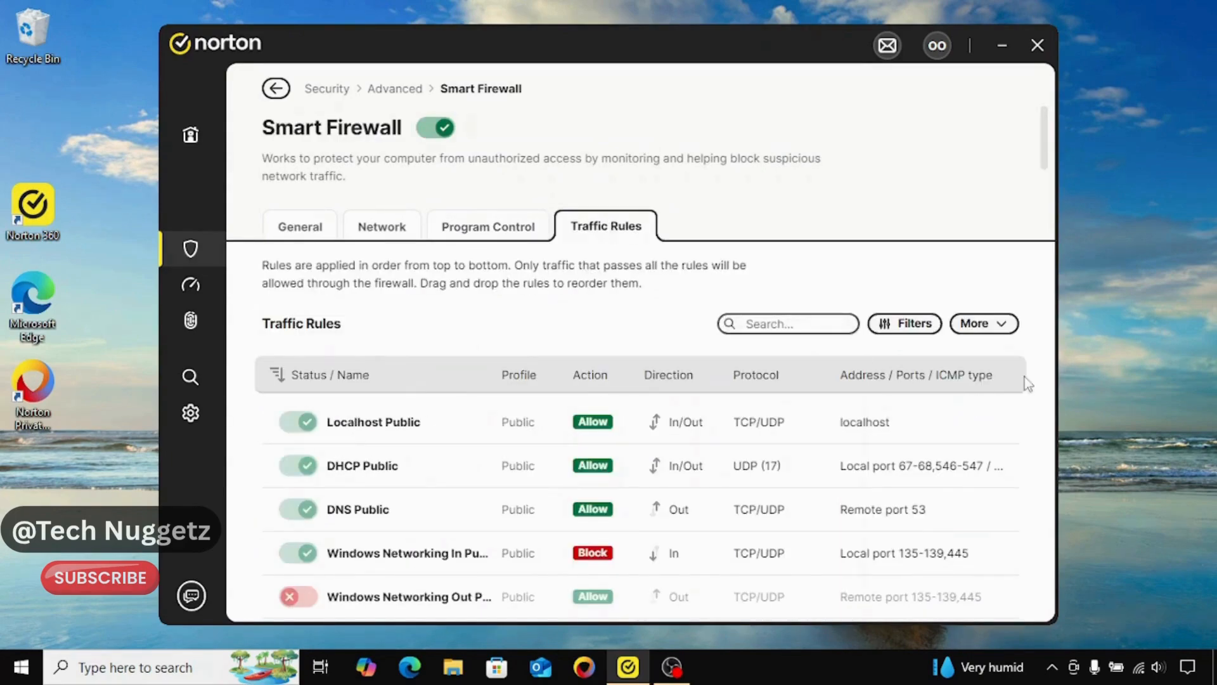
pyautogui.moveTo(1047, 159); pyautogui.dragTo(1049, 127)
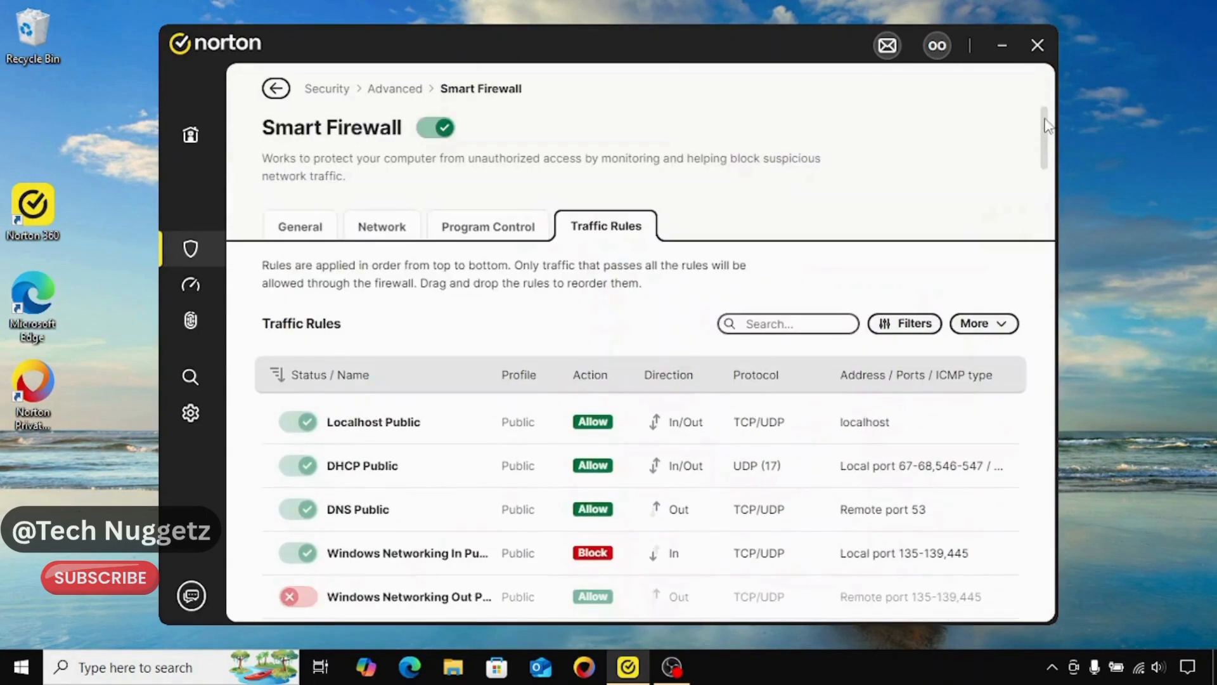
pyautogui.click(277, 90)
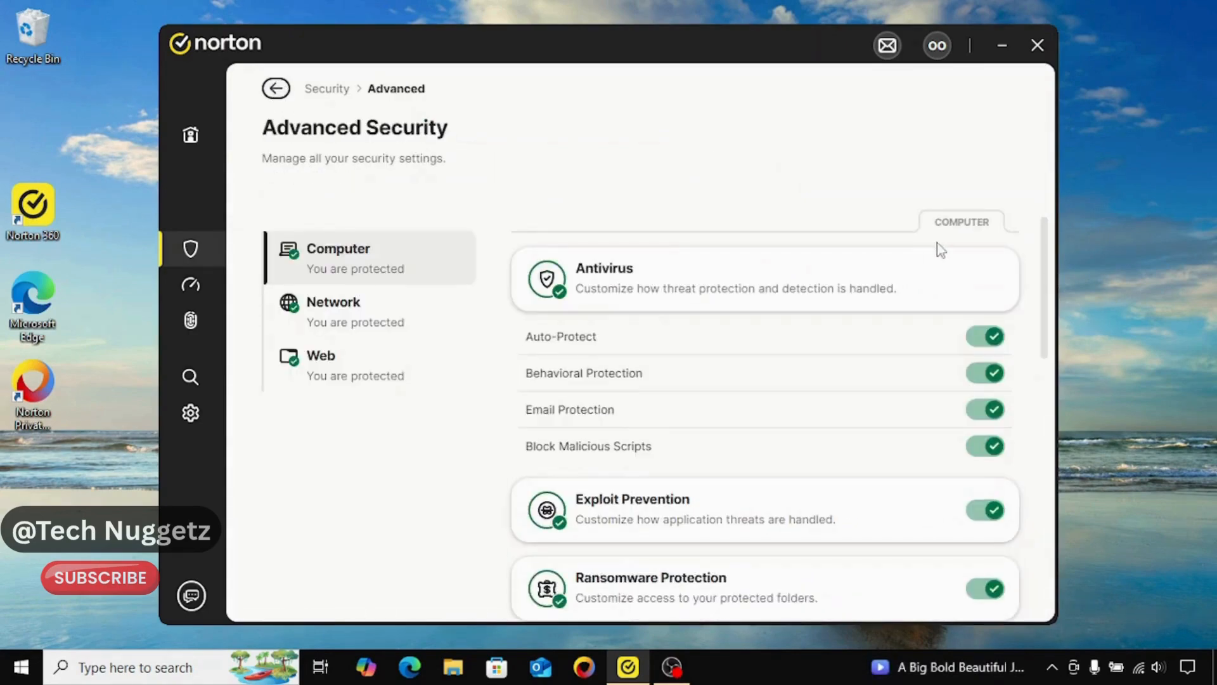
# Step: Review Intrusion Prevention's settings, connection attempts and exclusions, then return to Advanced Security
pyautogui.moveTo(1046, 253); pyautogui.dragTo(1066, 461)
pyautogui.moveTo(733, 358)
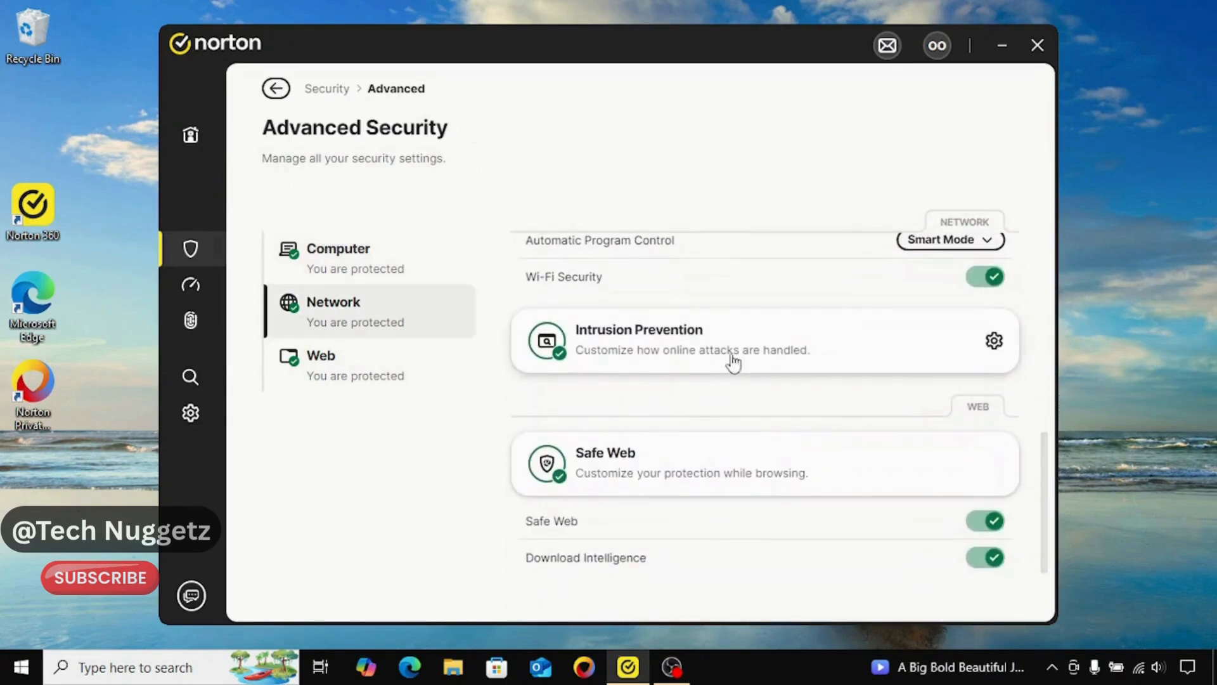
pyautogui.click(994, 342)
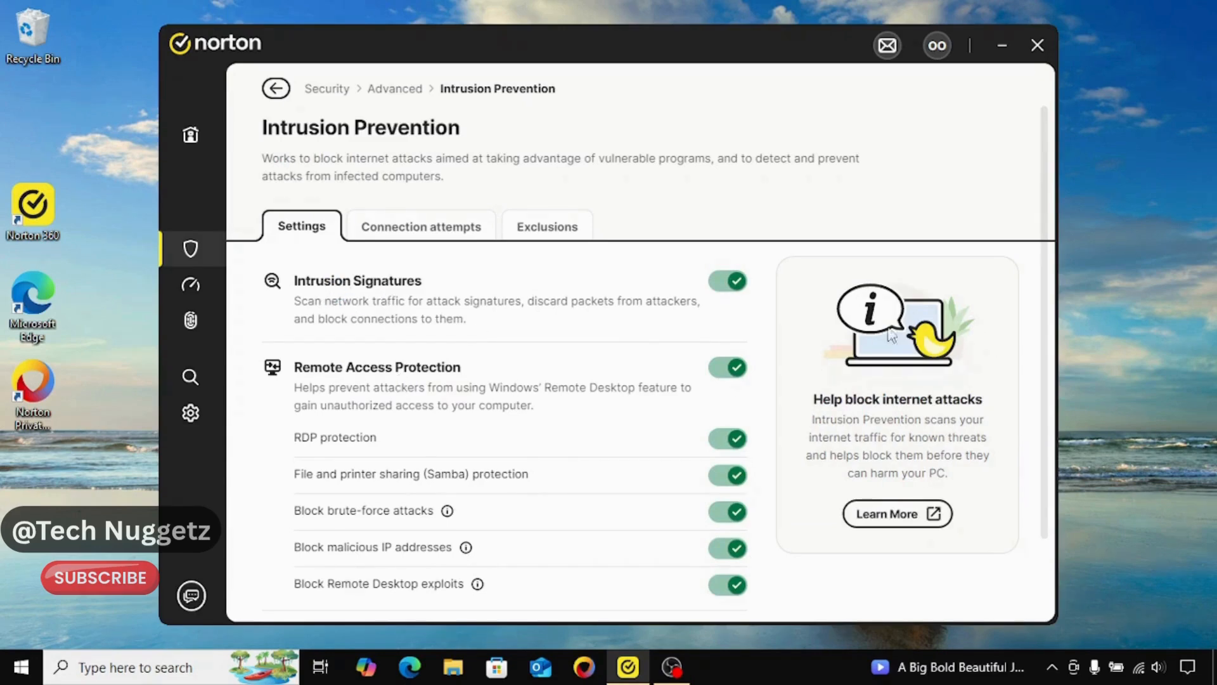
pyautogui.moveTo(1046, 269); pyautogui.dragTo(1045, 366)
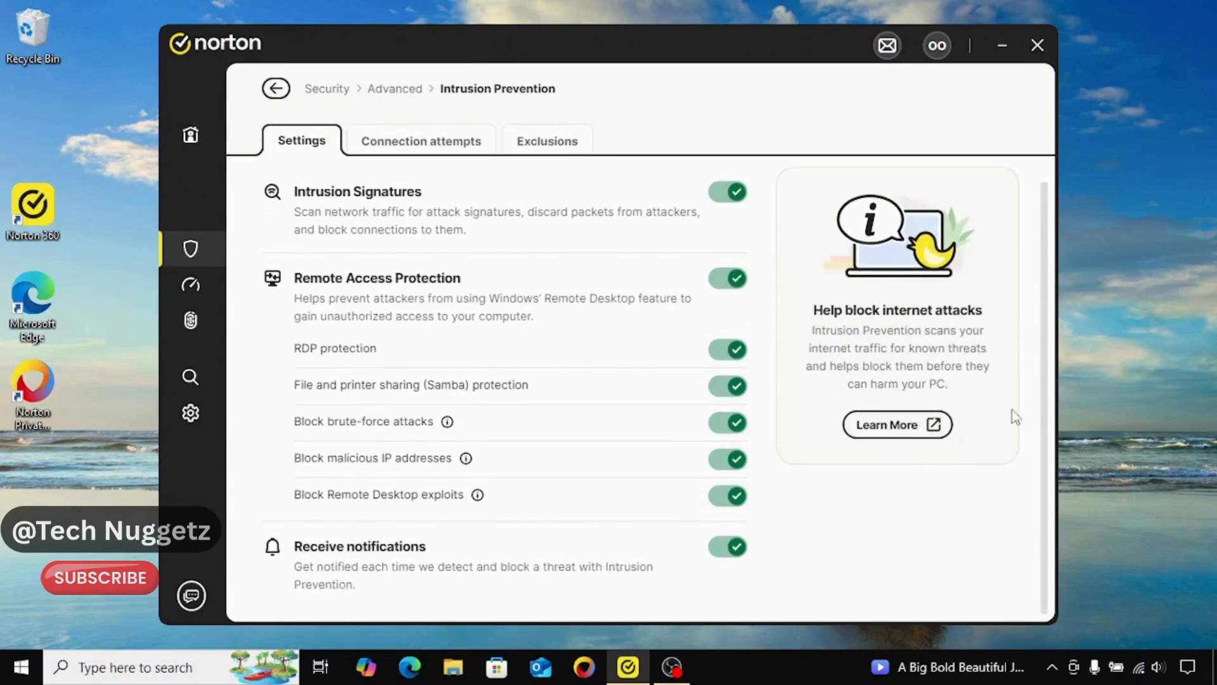
pyautogui.click(414, 149)
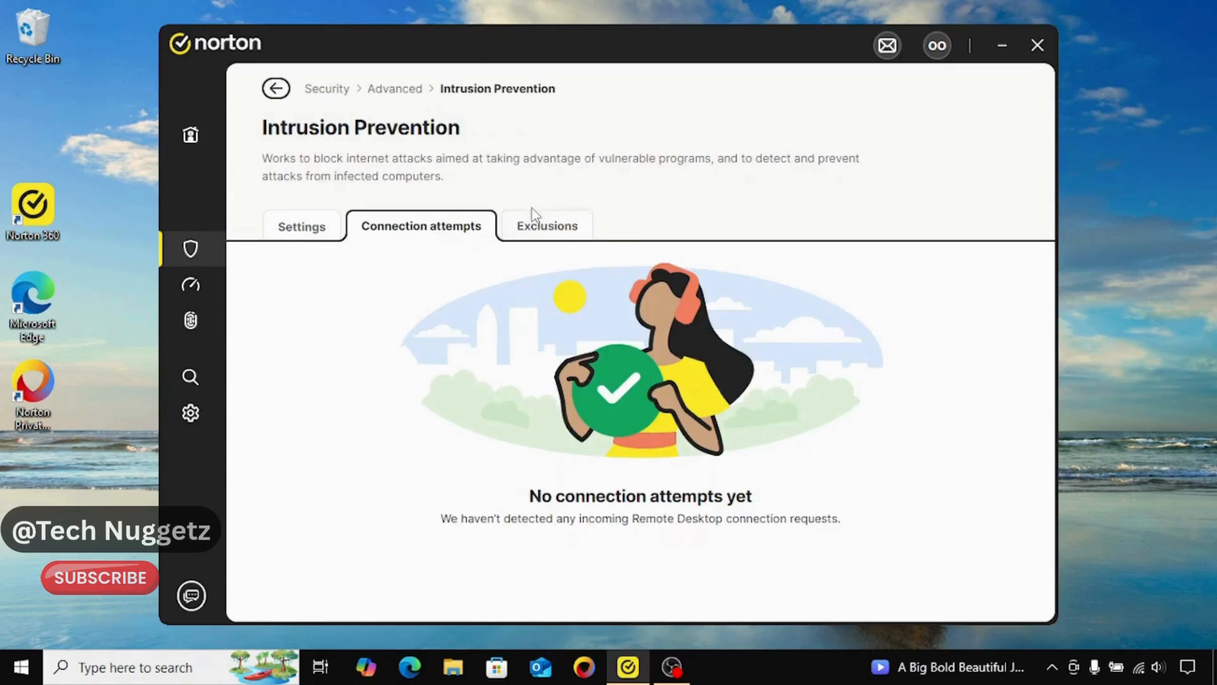
pyautogui.click(545, 231)
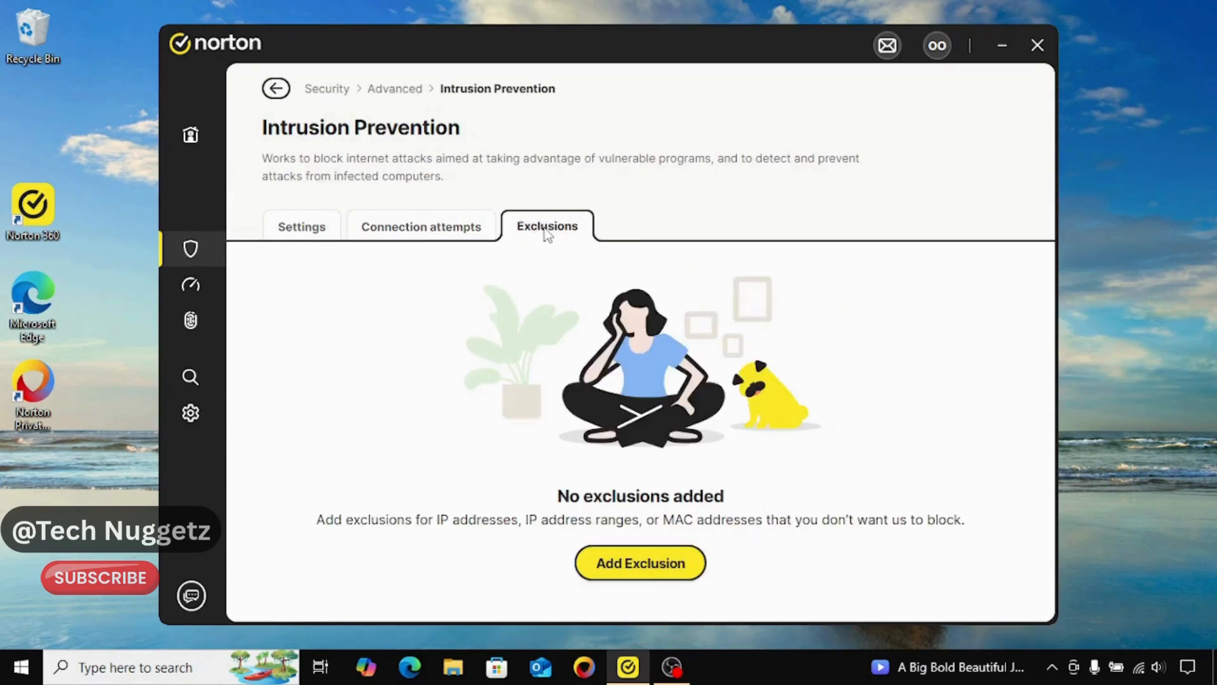
pyautogui.click(275, 88)
# Step: Review Safe Web's protection settings, blocked websites and exclusions, then return to Advanced Security
pyautogui.moveTo(1044, 264); pyautogui.dragTo(1052, 507)
pyautogui.moveTo(796, 382)
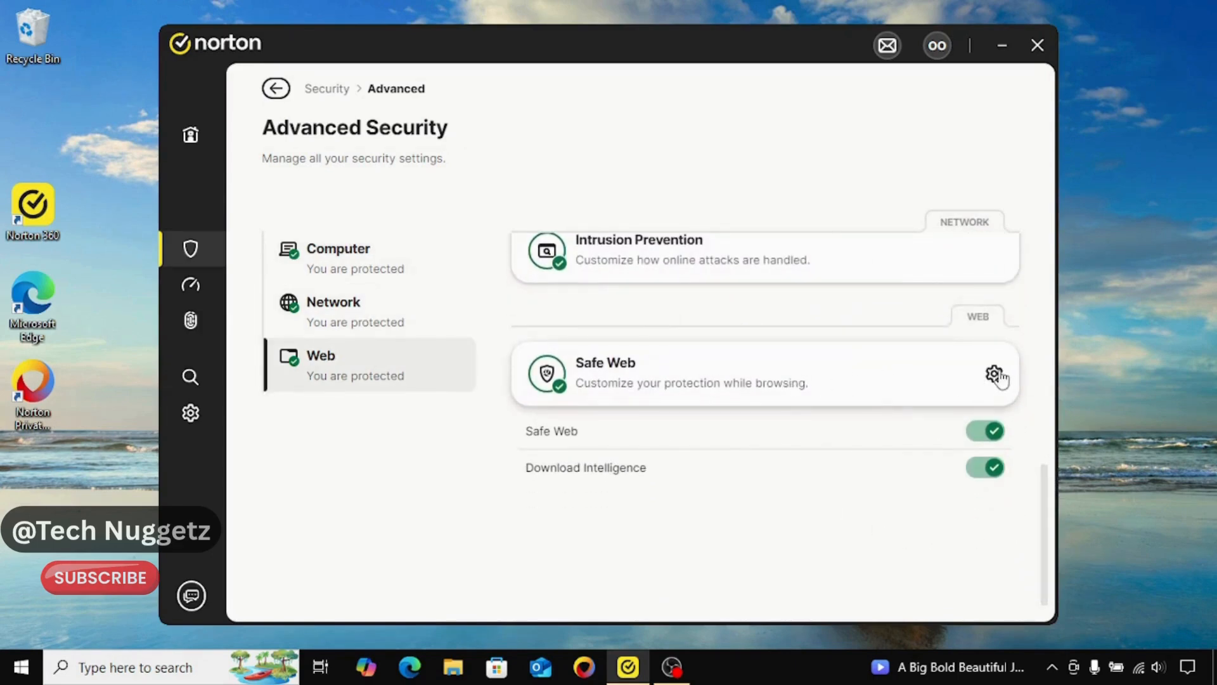
pyautogui.click(994, 374)
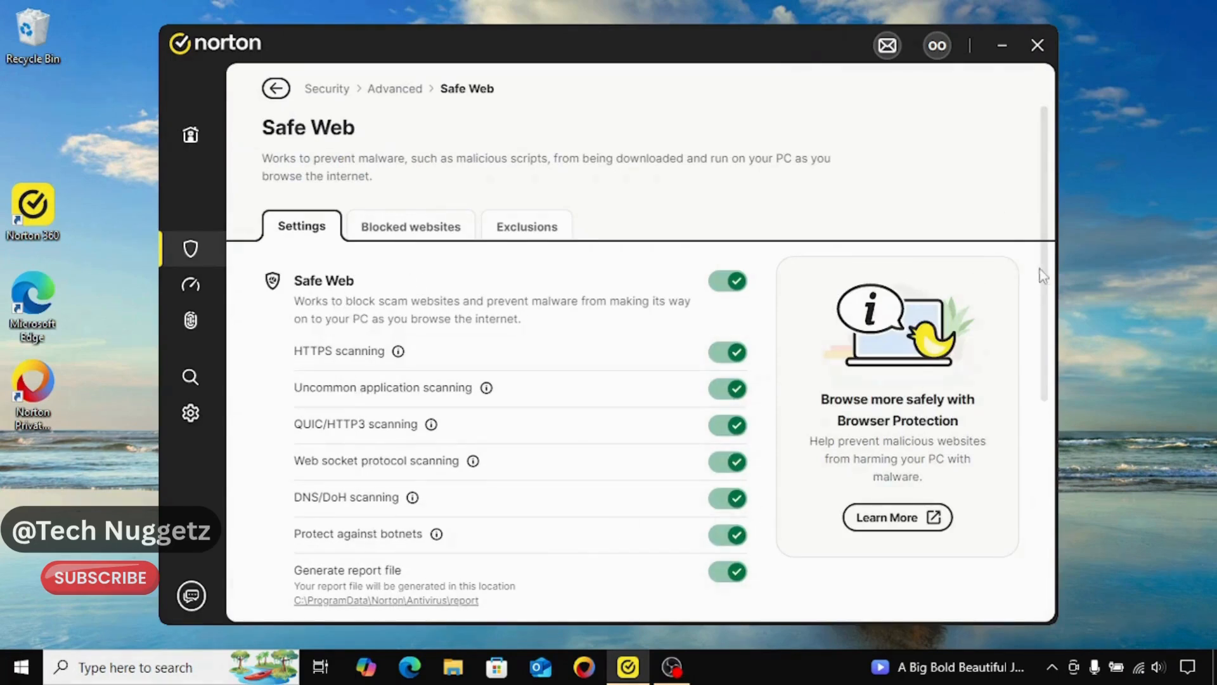
pyautogui.moveTo(1044, 261); pyautogui.dragTo(1036, 478)
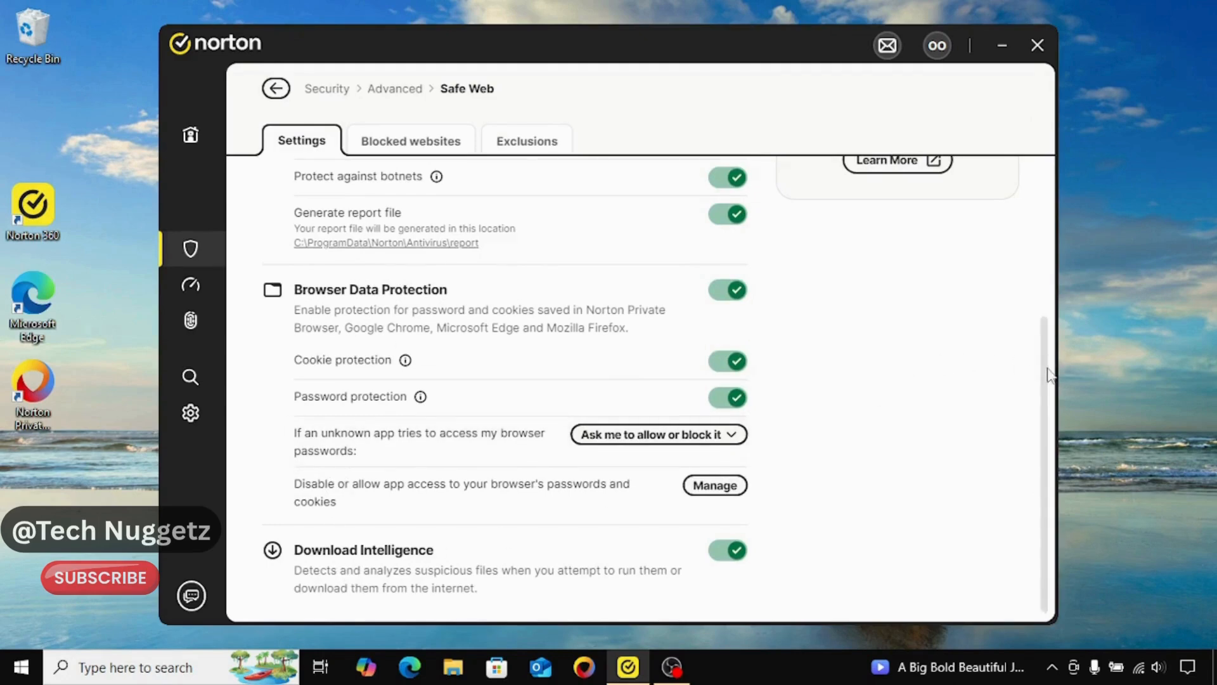
pyautogui.moveTo(1052, 308); pyautogui.dragTo(1022, 115)
pyautogui.click(421, 228)
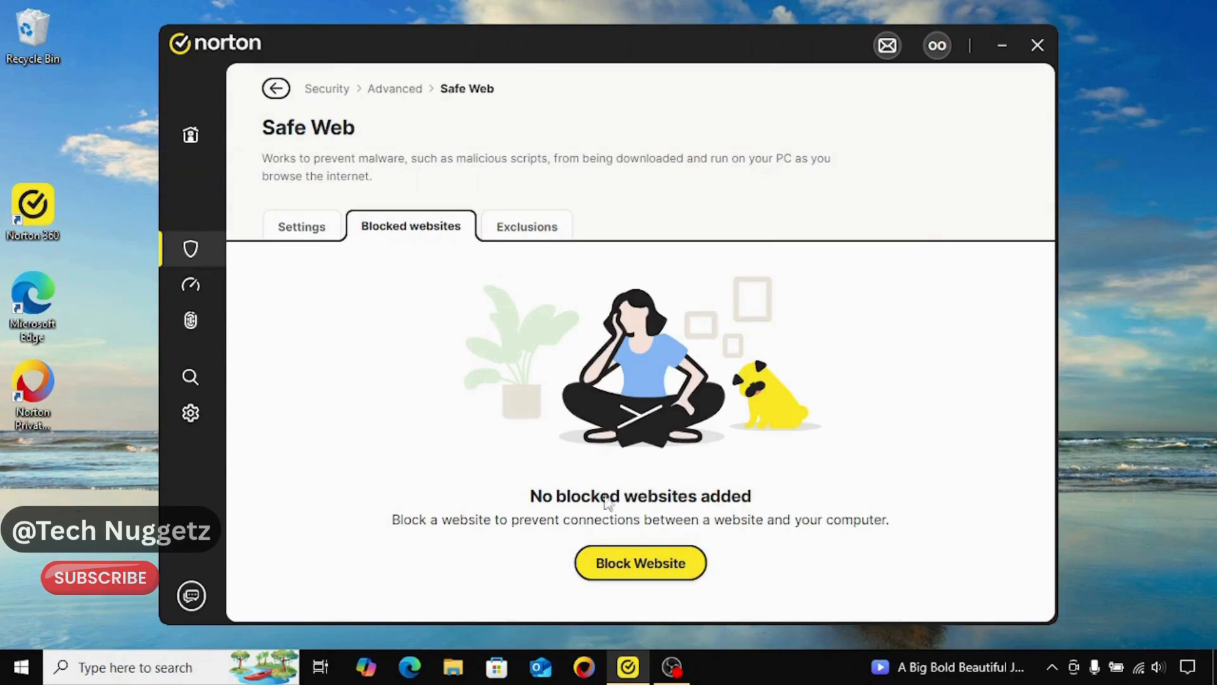
pyautogui.click(533, 229)
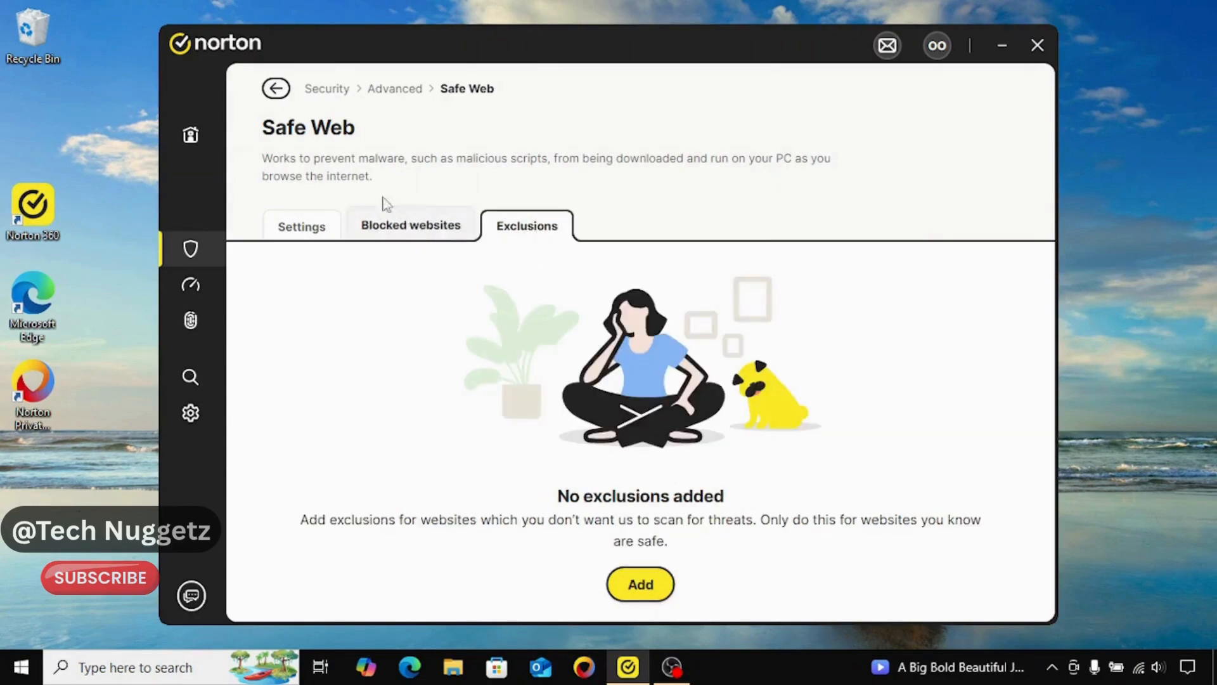
pyautogui.click(276, 89)
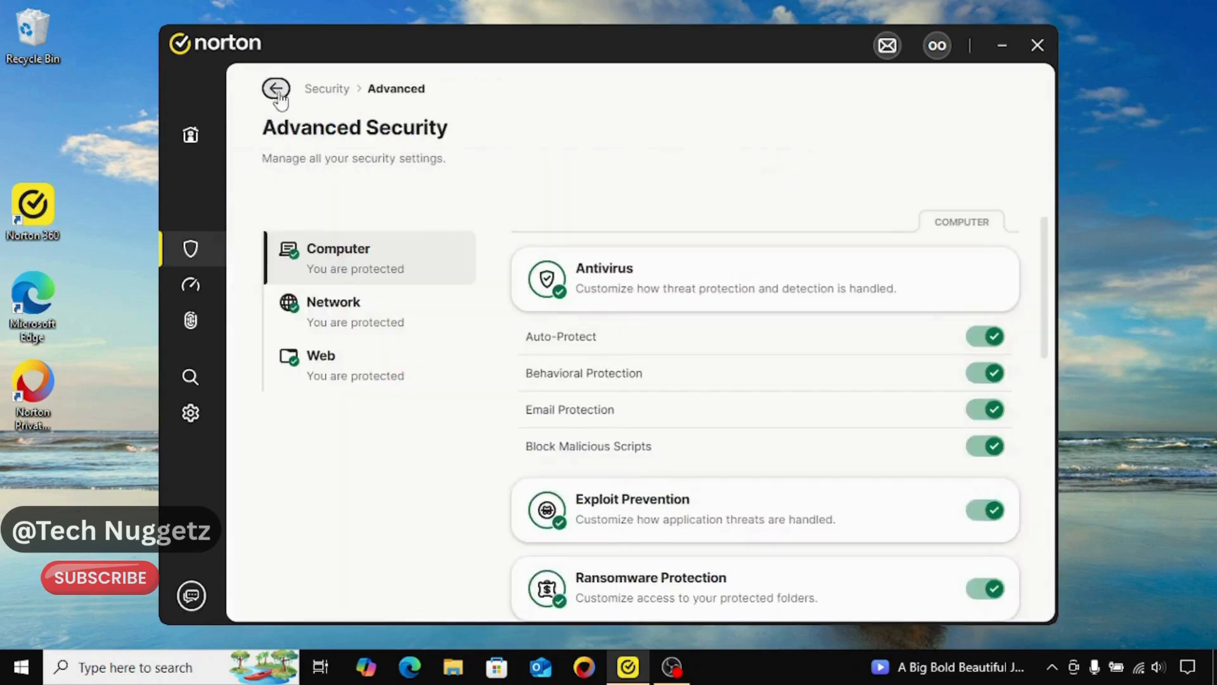
# Step: Leave Advanced Security and look over the Performance, Privacy and Search sections
pyautogui.moveTo(1047, 242); pyautogui.dragTo(1064, 512)
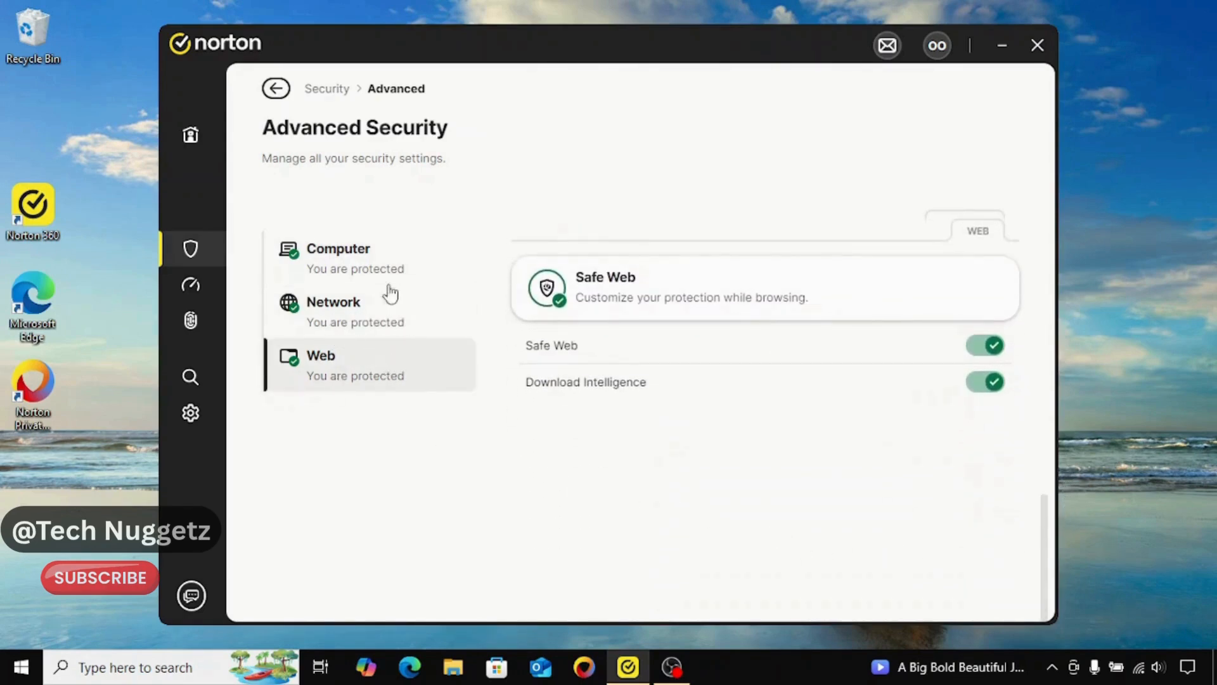
pyautogui.click(277, 88)
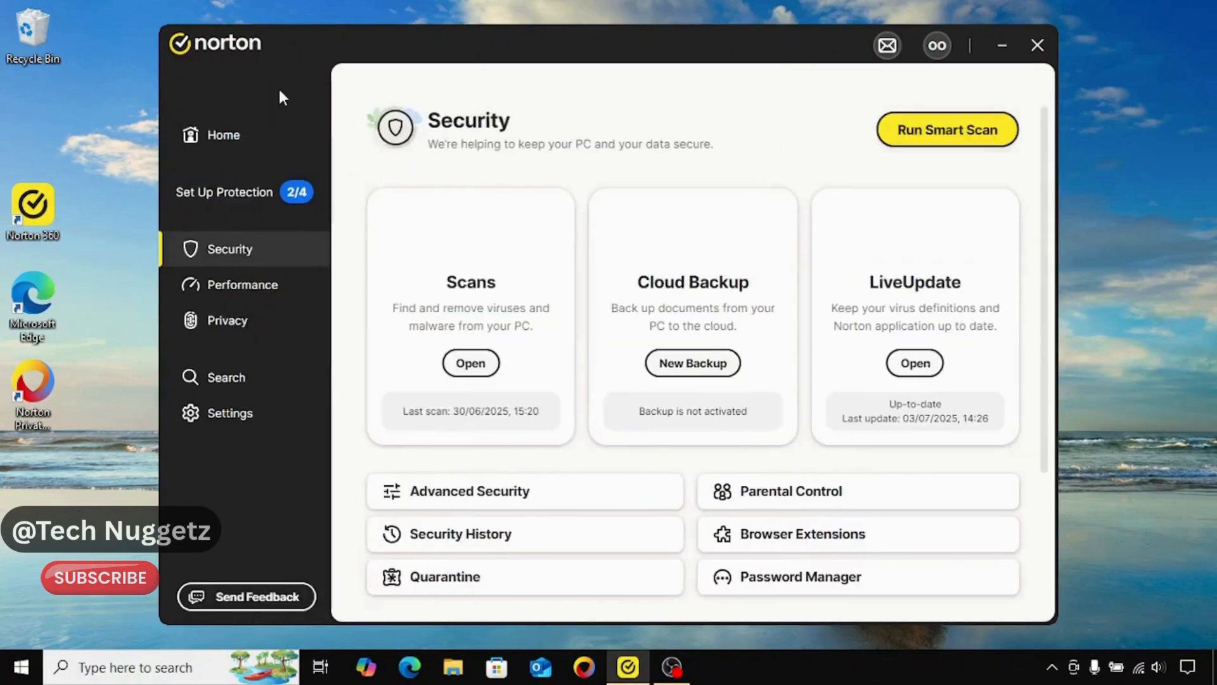
pyautogui.click(273, 293)
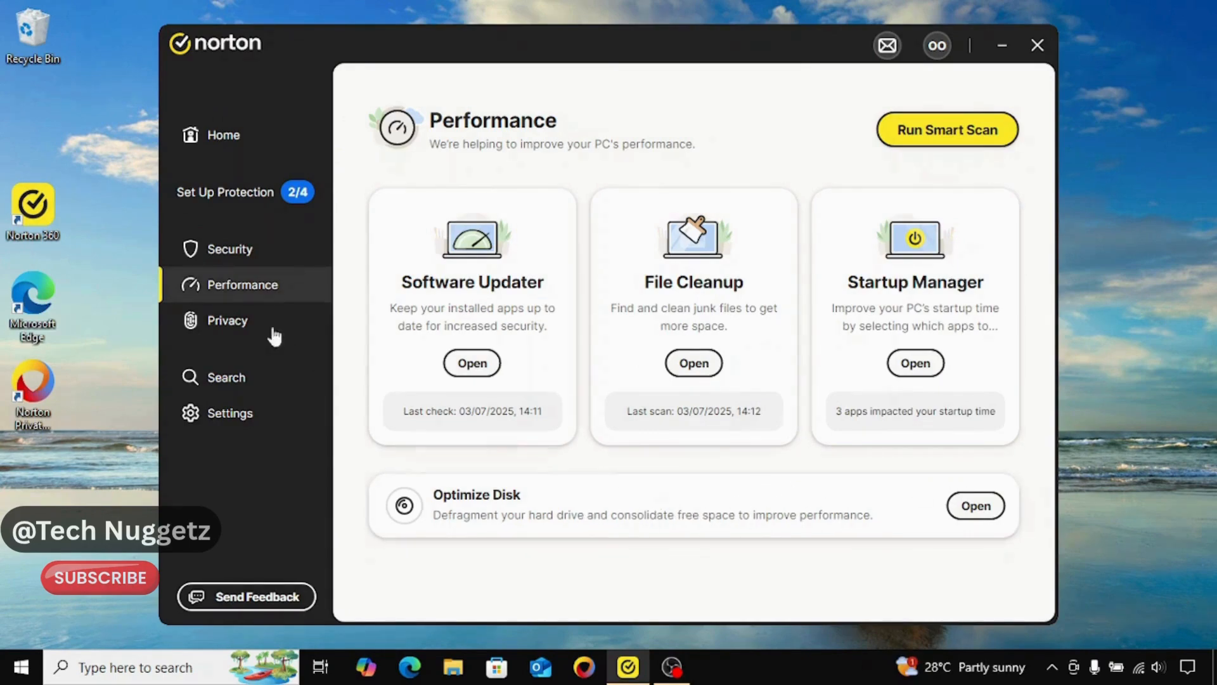
pyautogui.click(239, 335)
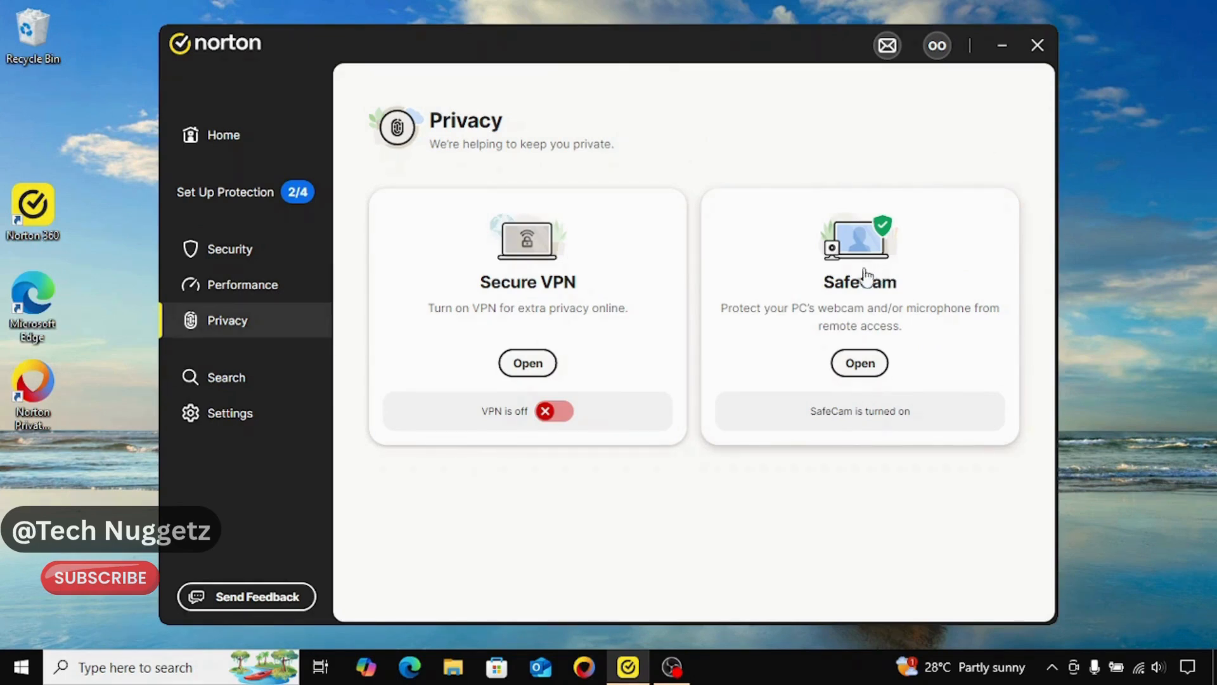
pyautogui.click(234, 386)
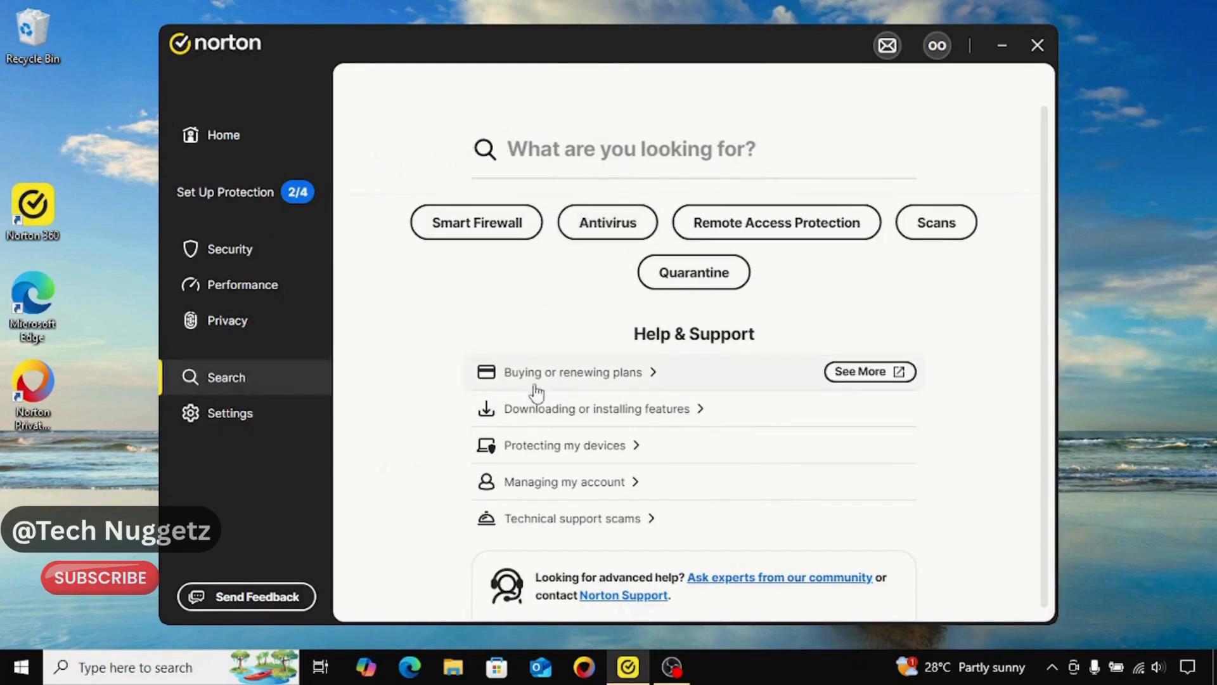
# Step: Open the application settings and examine the Features list and the General options
pyautogui.click(229, 424)
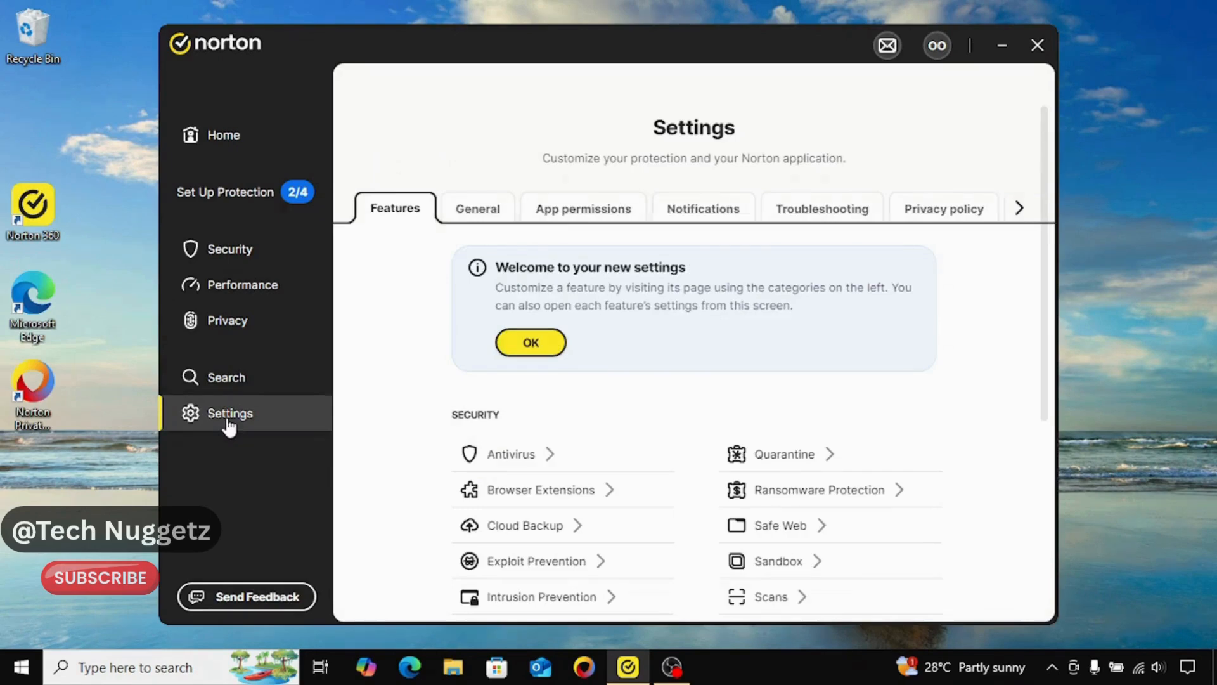
pyautogui.moveTo(1047, 298); pyautogui.dragTo(1046, 449)
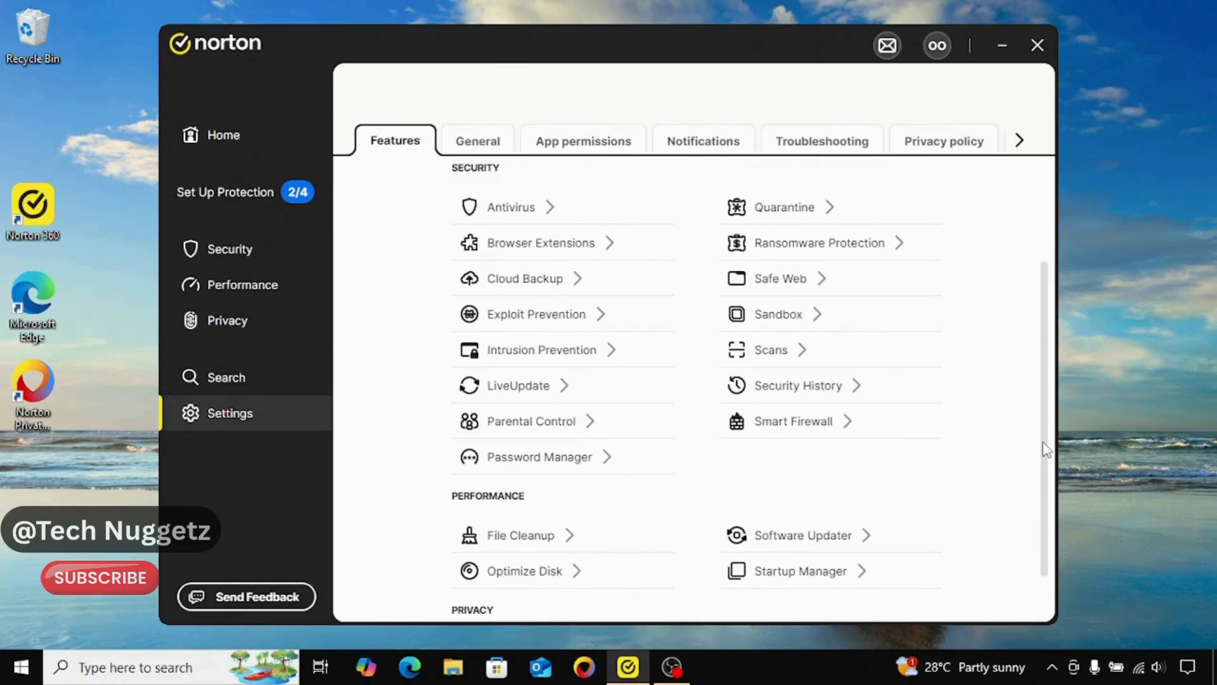
pyautogui.moveTo(1045, 449); pyautogui.dragTo(1046, 231)
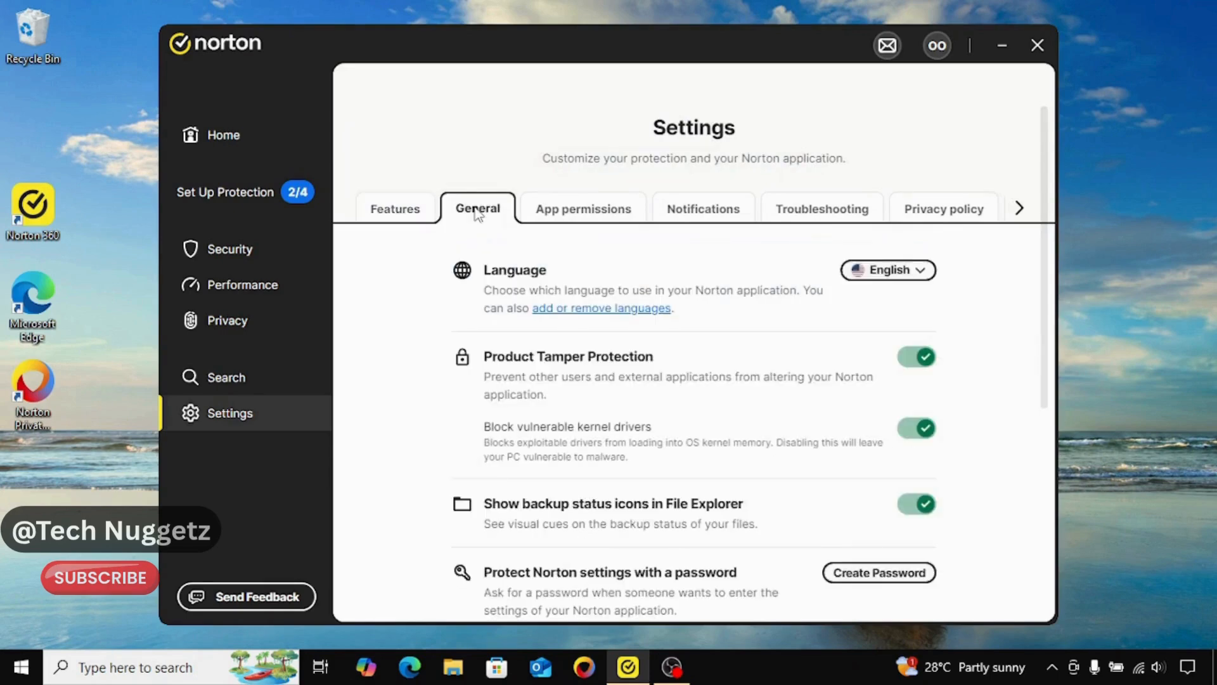
pyautogui.moveTo(1047, 253)
pyautogui.mouseDown()
pyautogui.moveTo(1056, 474)
pyautogui.moveTo(1043, 239)
pyautogui.mouseUp()
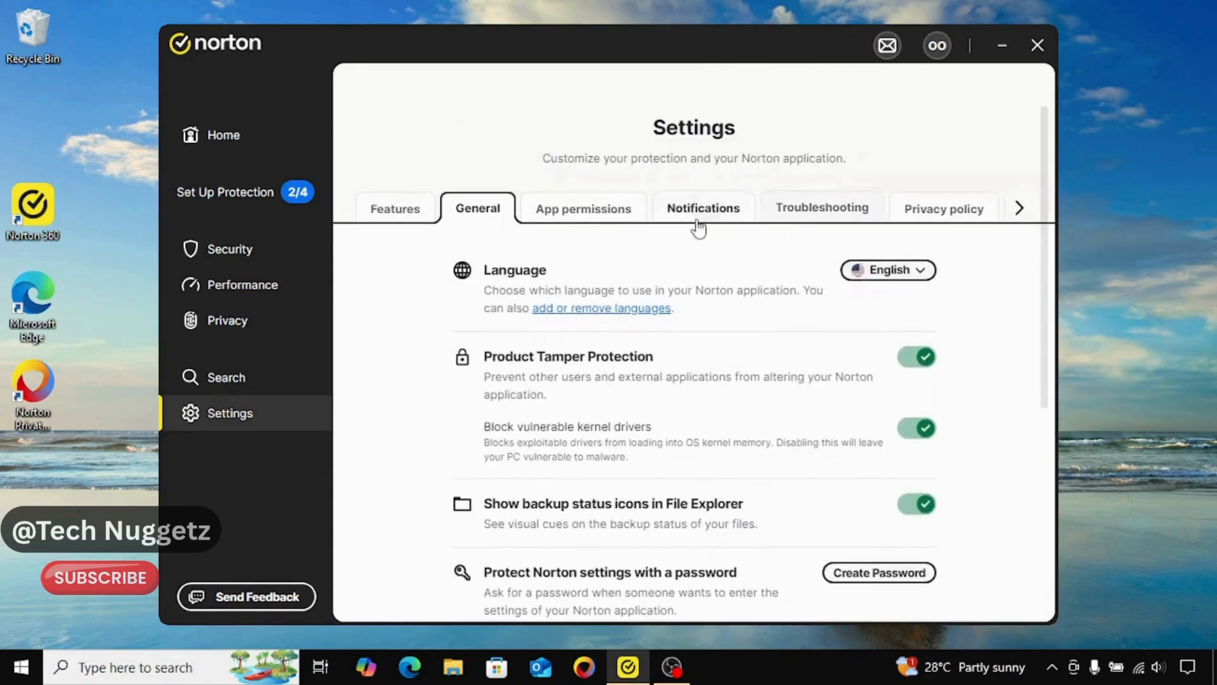
# Step: Review the application's app permissions and notification settings
pyautogui.click(584, 211)
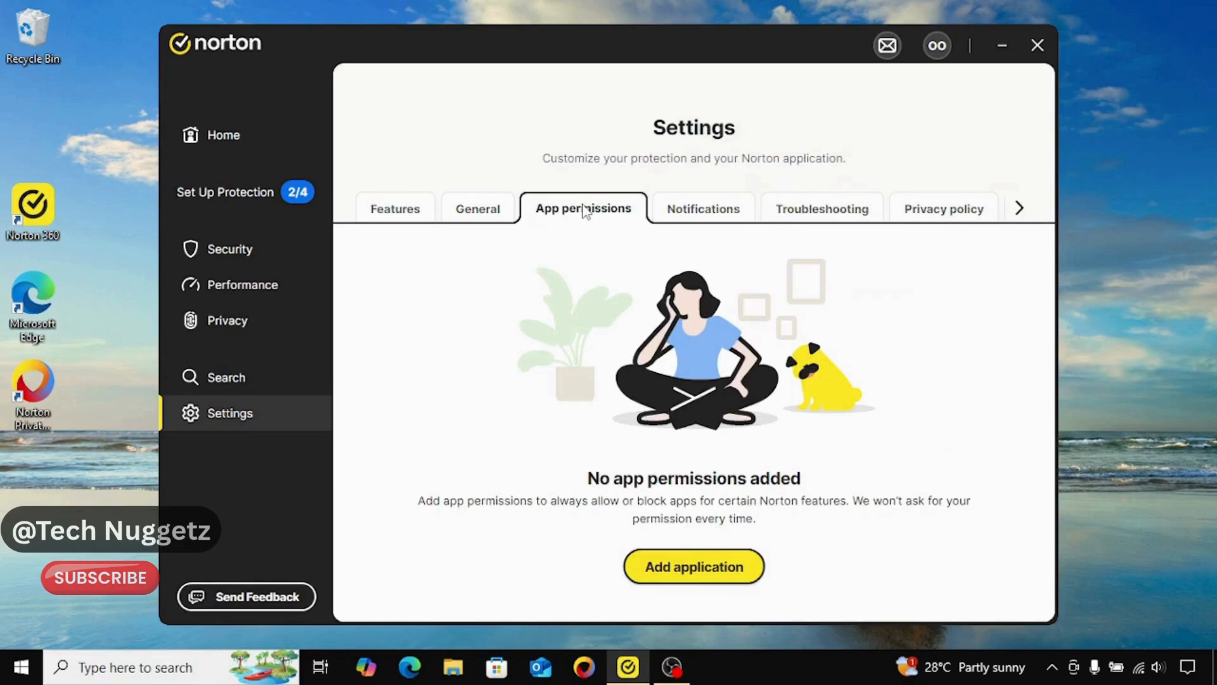
pyautogui.click(716, 210)
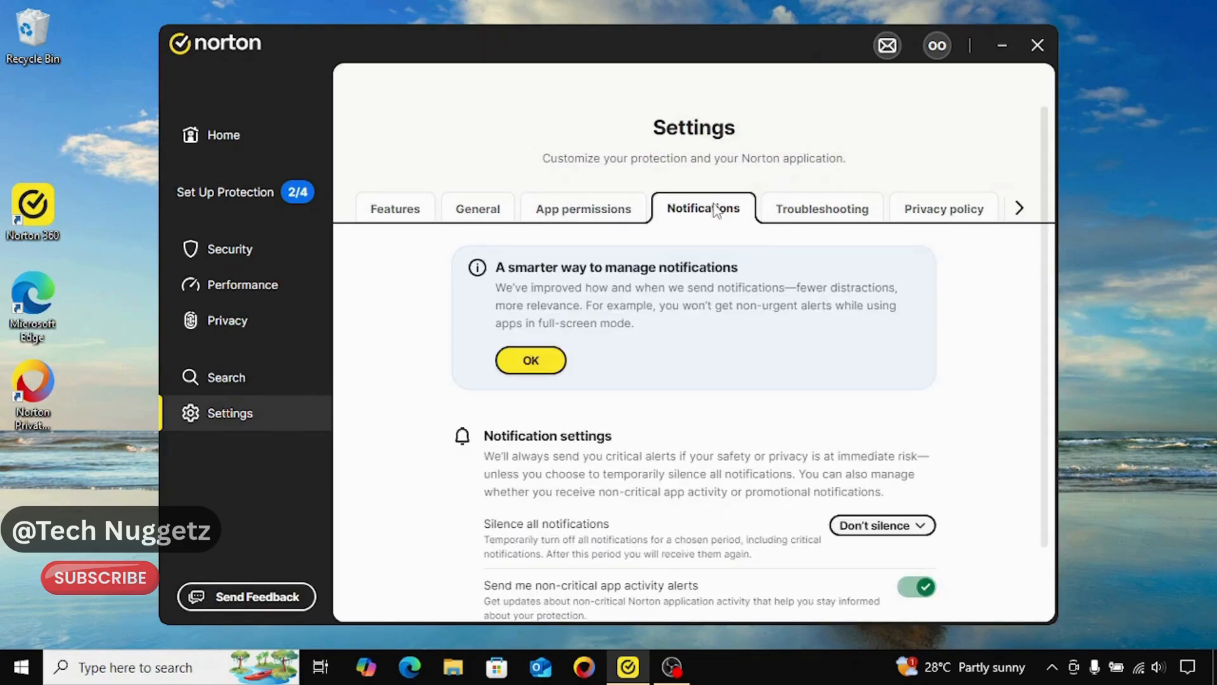
pyautogui.moveTo(1049, 277); pyautogui.dragTo(1052, 338)
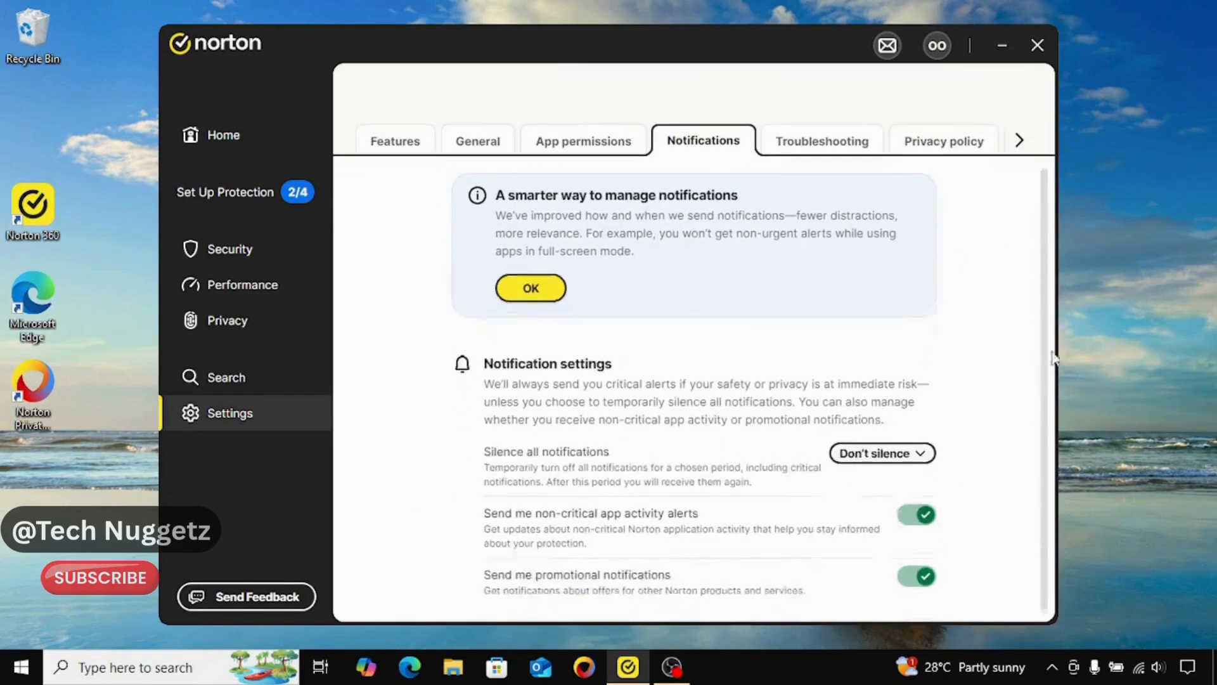
pyautogui.scroll(2, 1052, 450)
# Step: Review the troubleshooting and privacy policy settings, then return to the Home screen
pyautogui.click(834, 218)
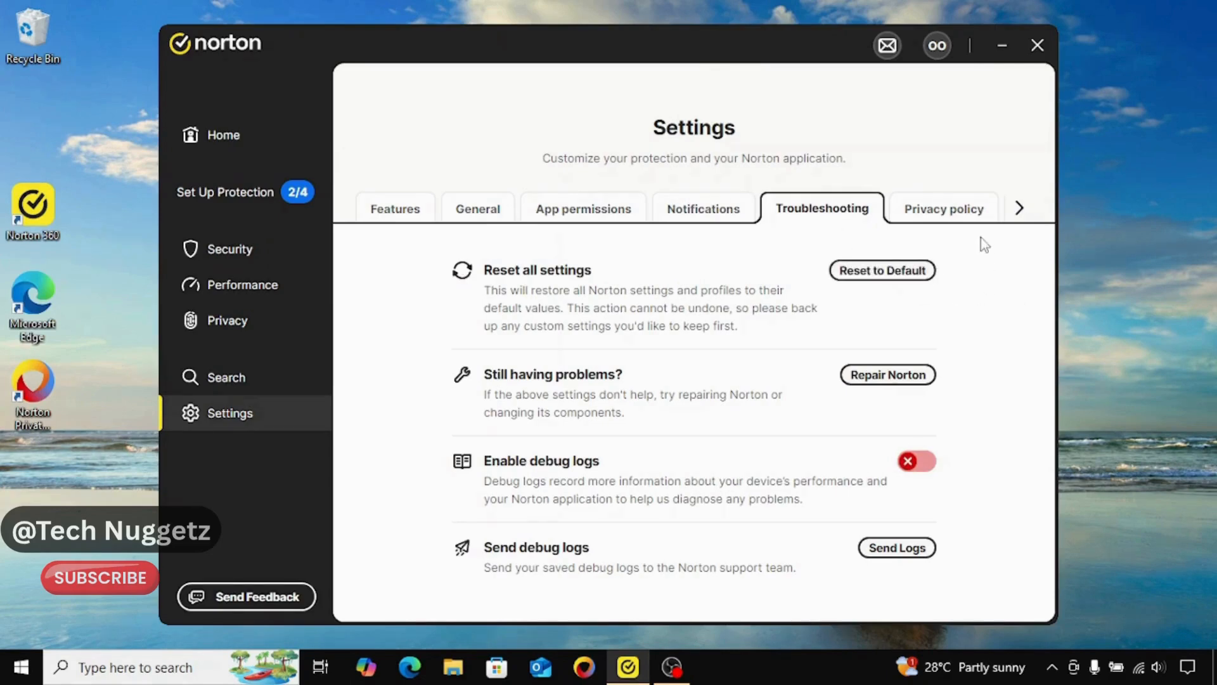
pyautogui.click(931, 205)
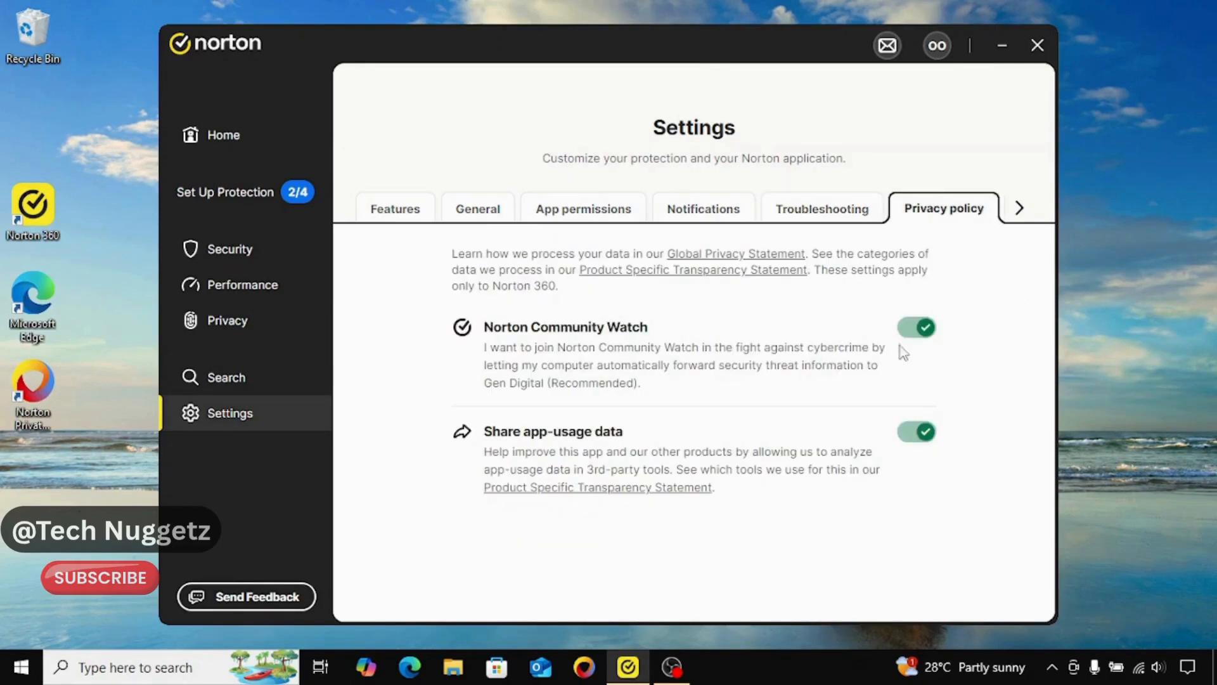
pyautogui.click(1019, 208)
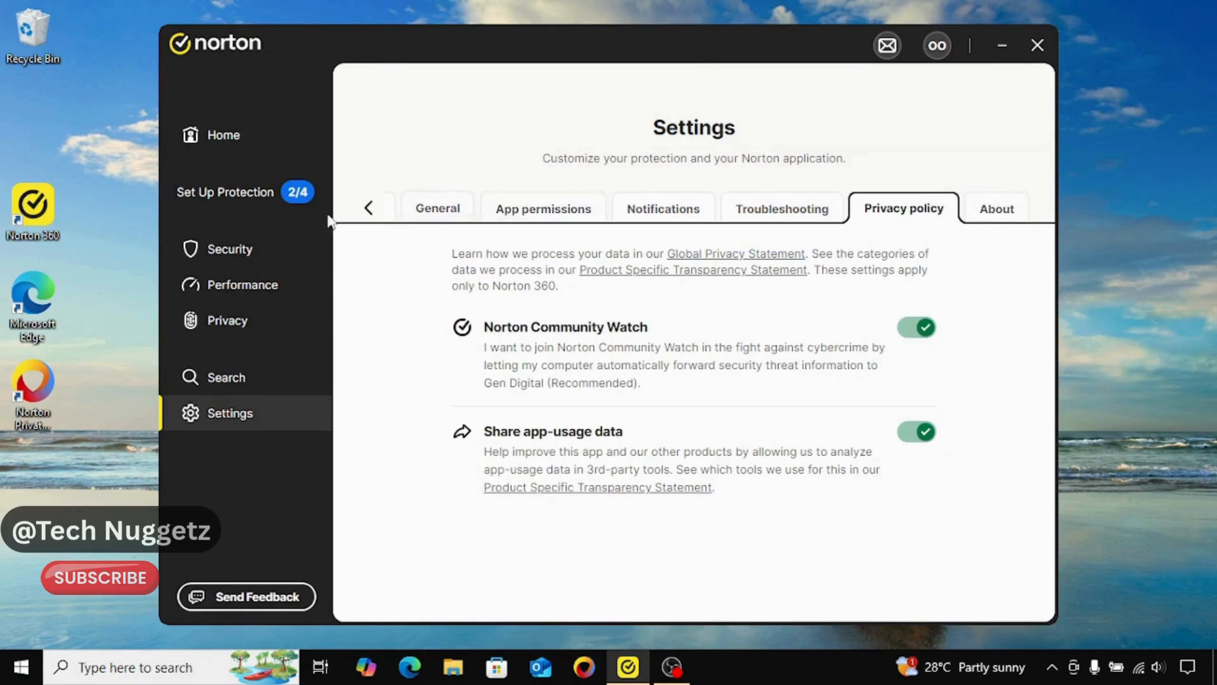
pyautogui.click(369, 207)
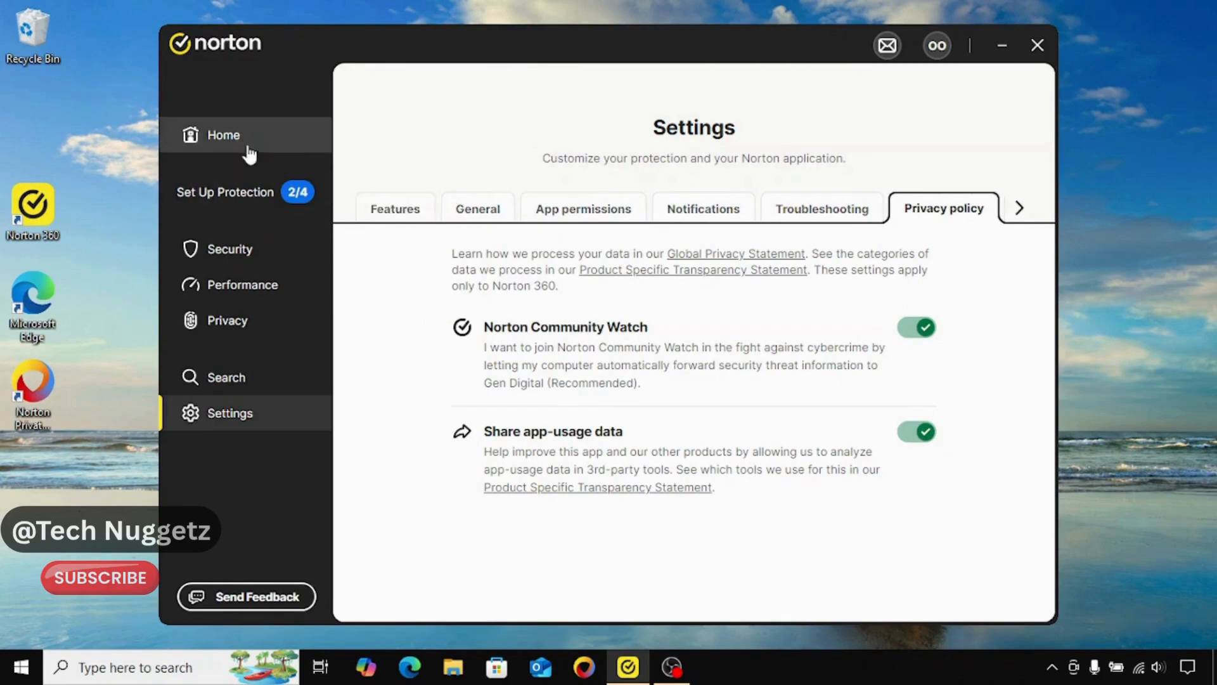
pyautogui.click(227, 136)
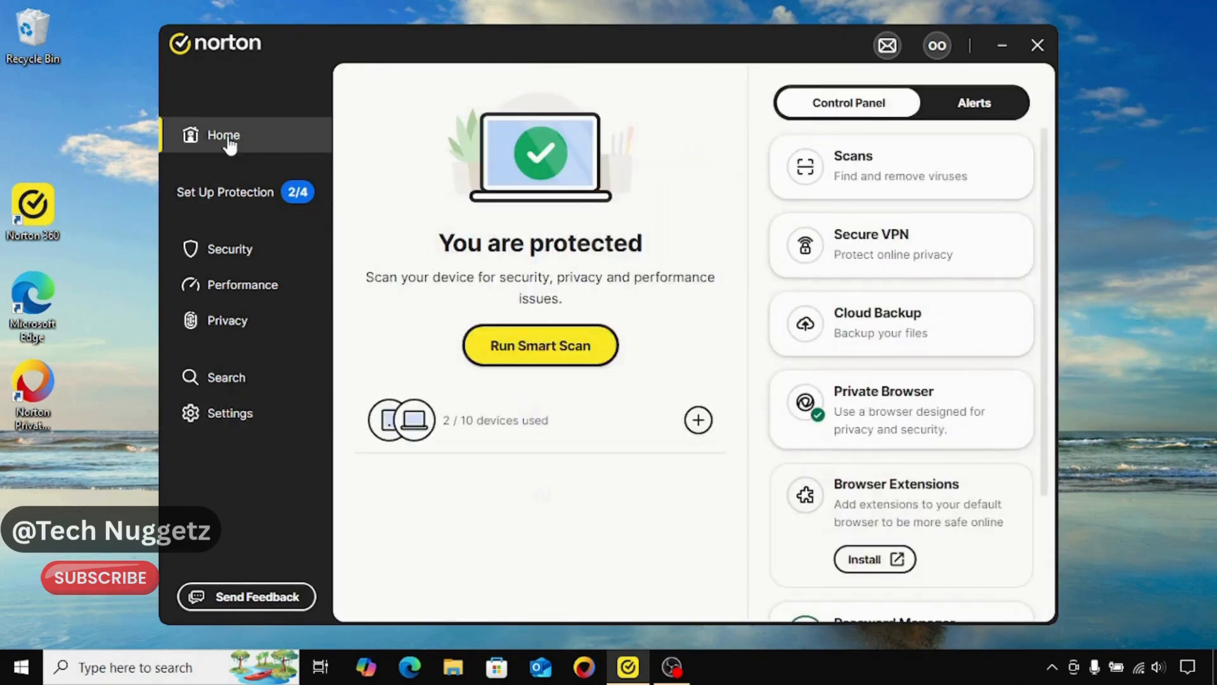